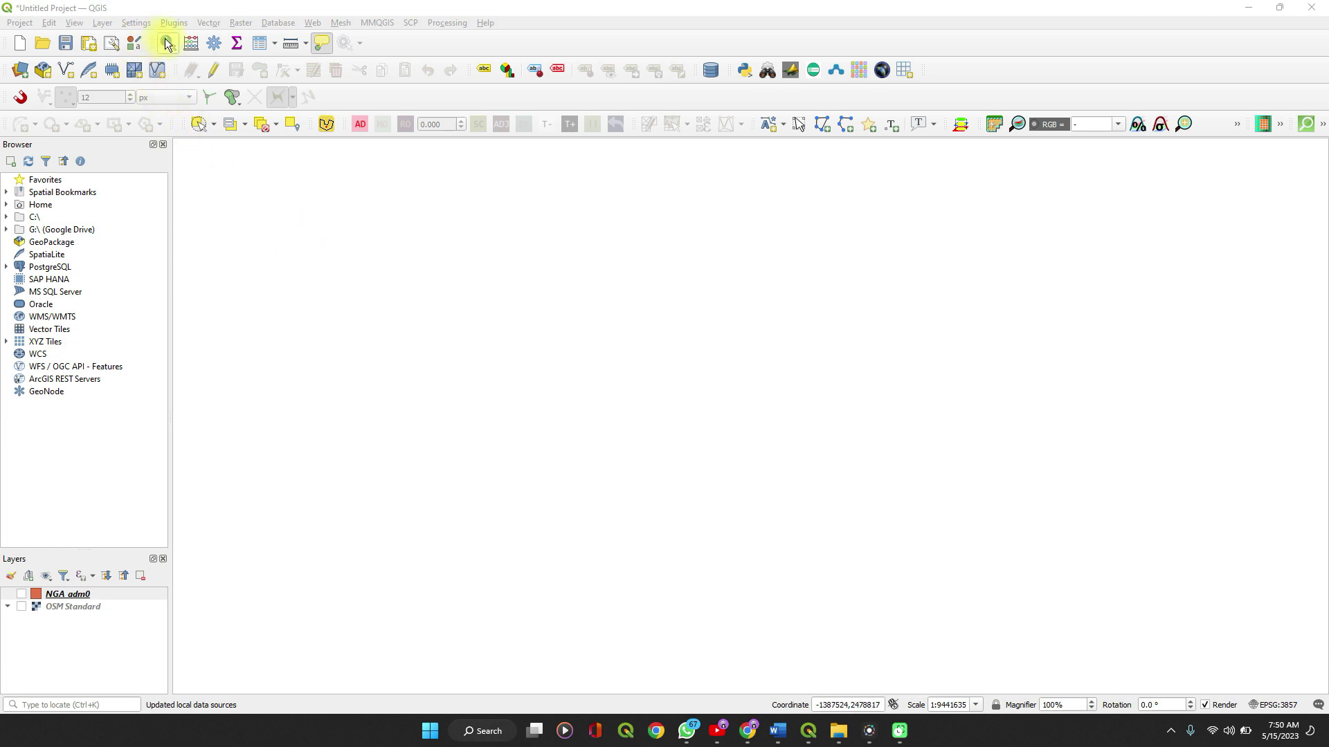
Find the QuickOSM plugin in the Plugin Manager by searching 'quicko' across all plugins.
click(454, 12)
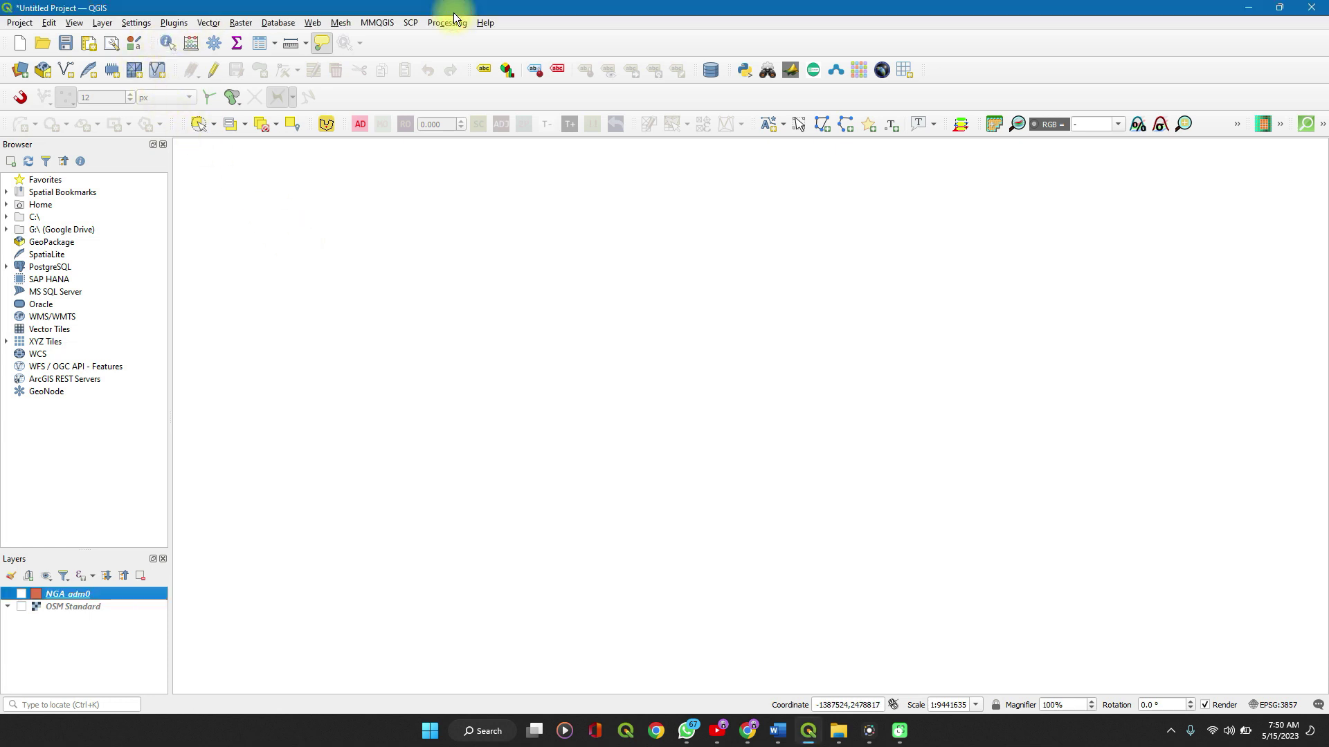
click(173, 23)
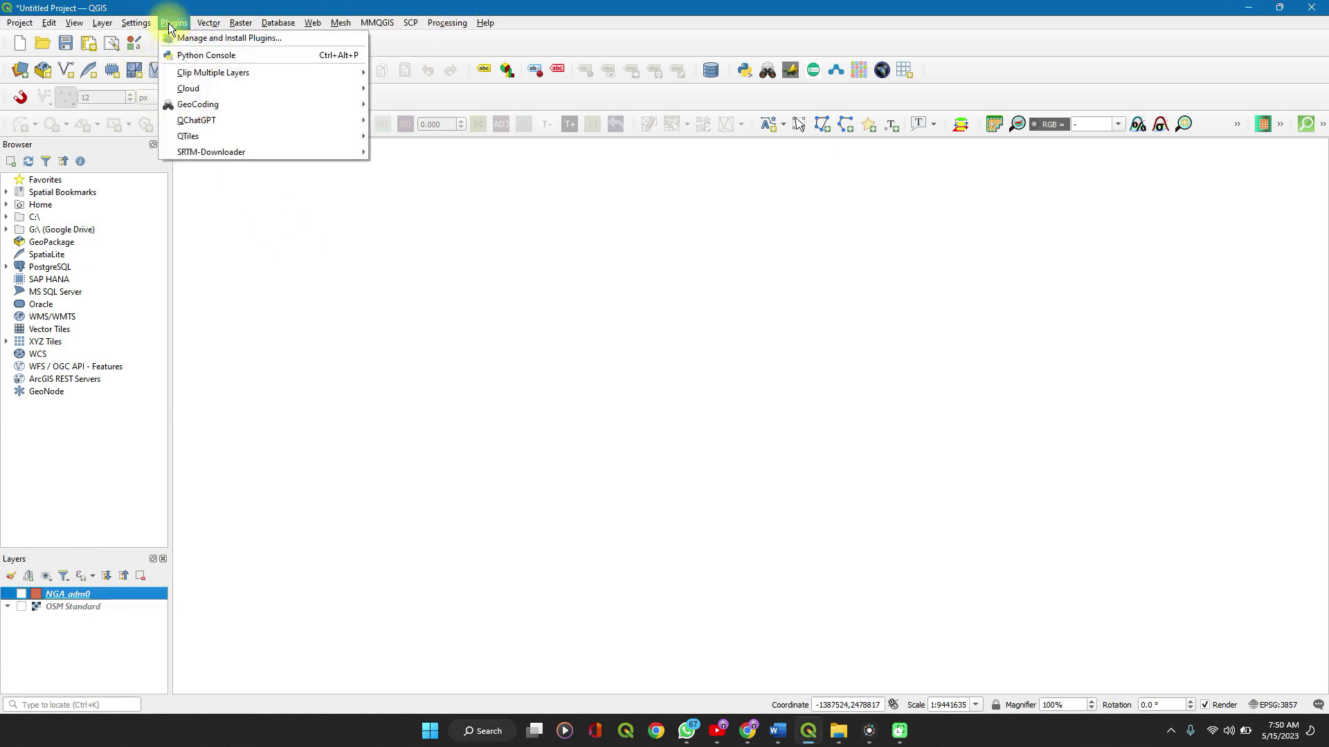
click(184, 39)
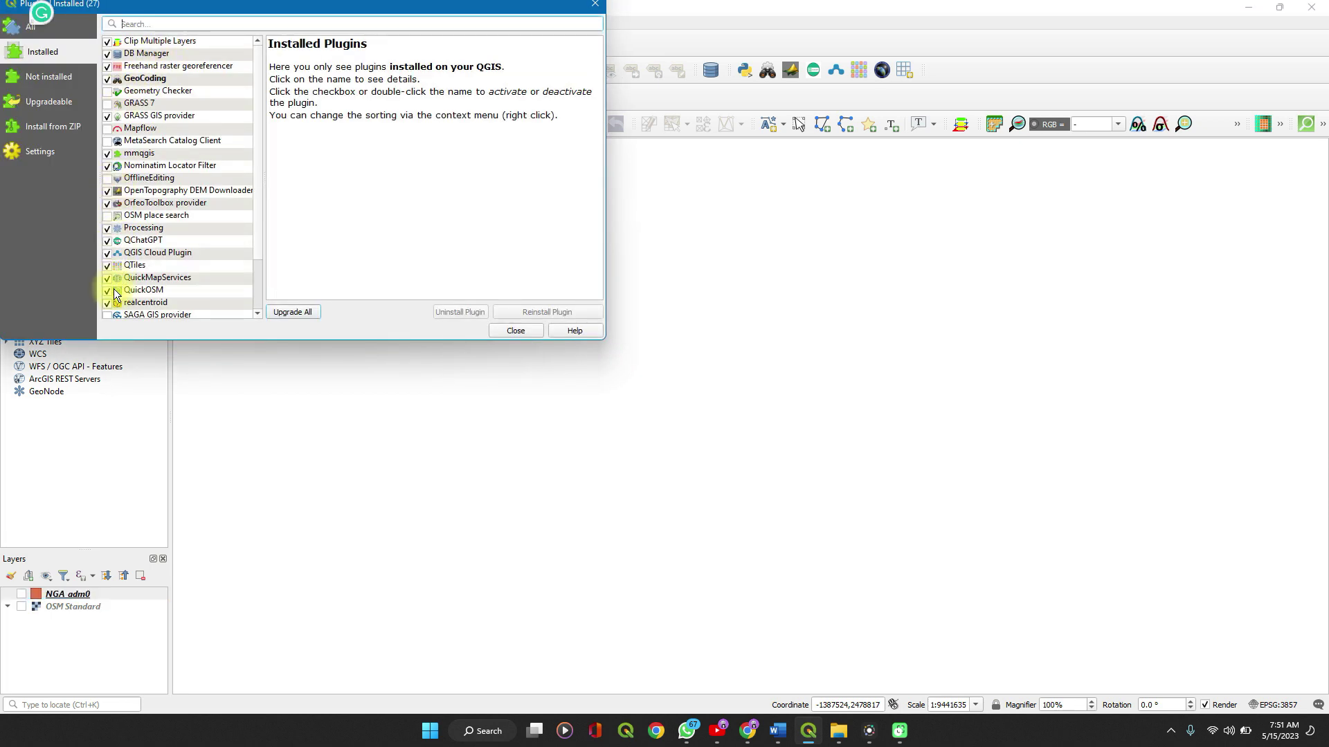
click(174, 24)
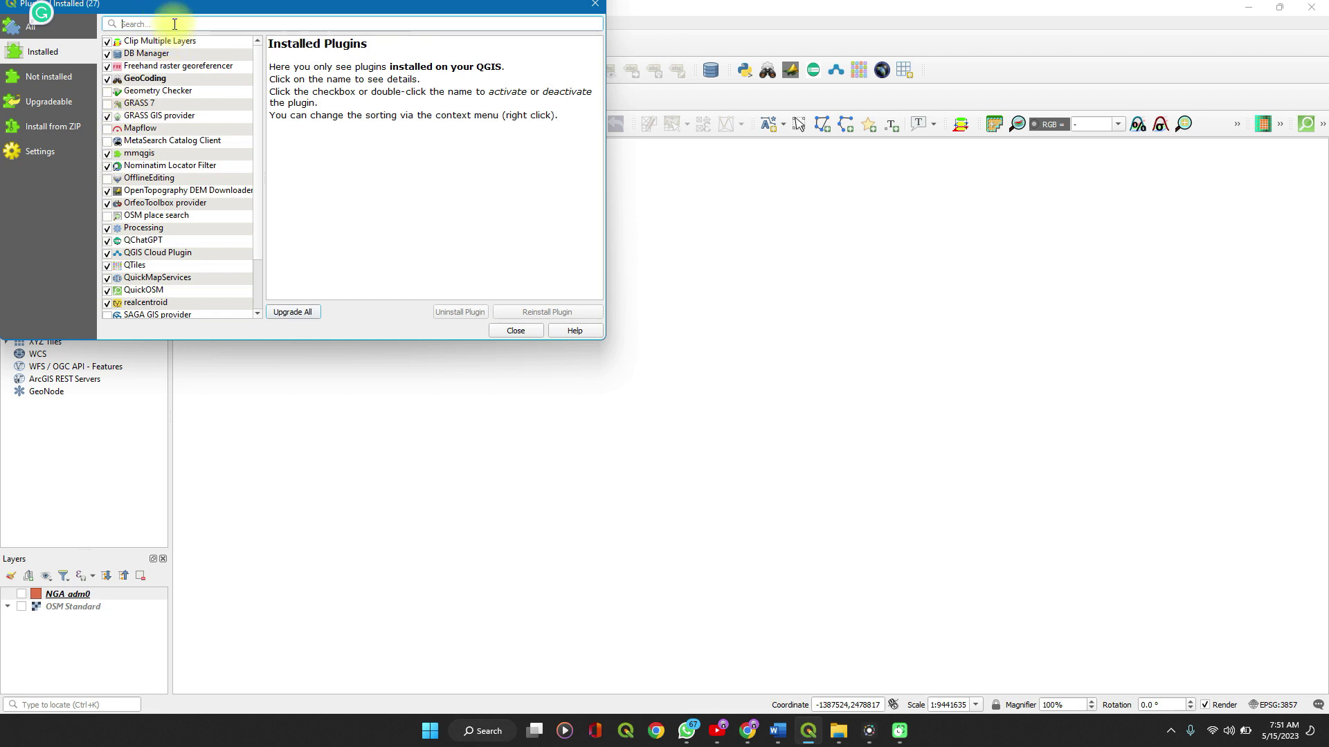
text(qui)
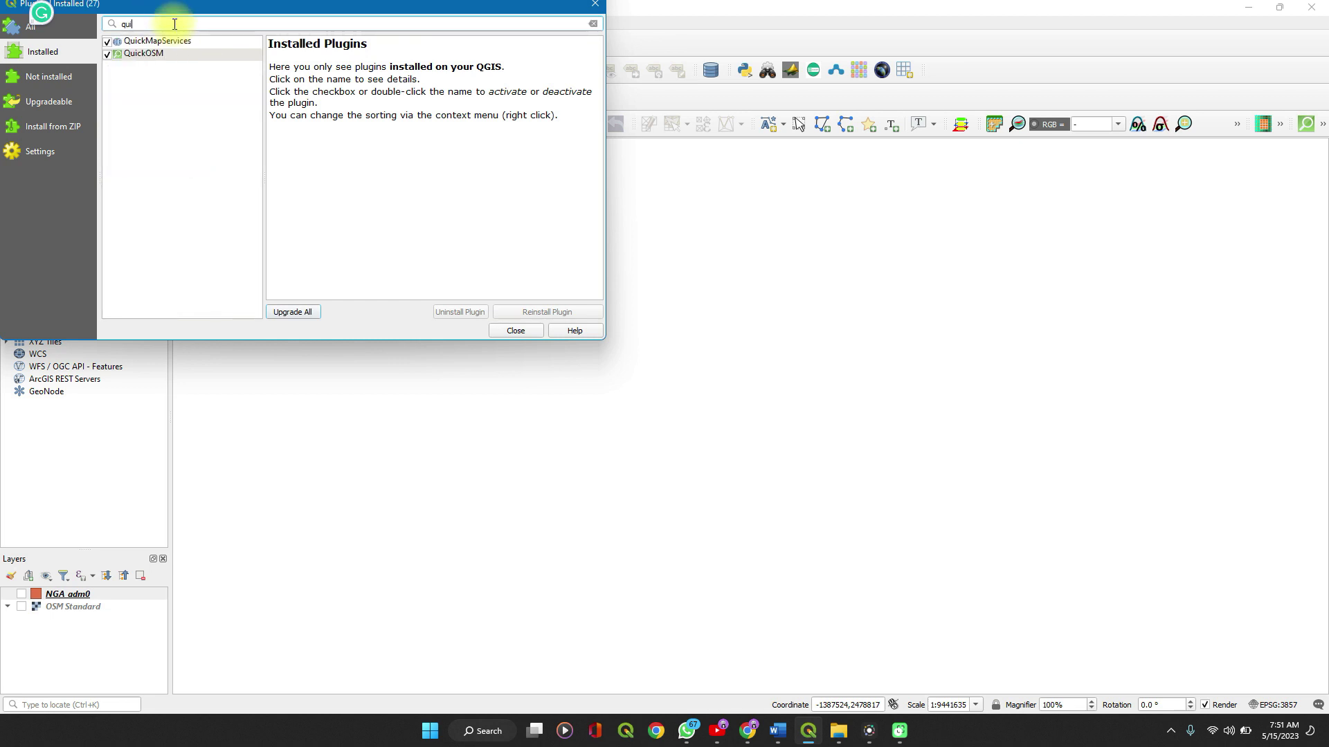
text(c)
click(76, 24)
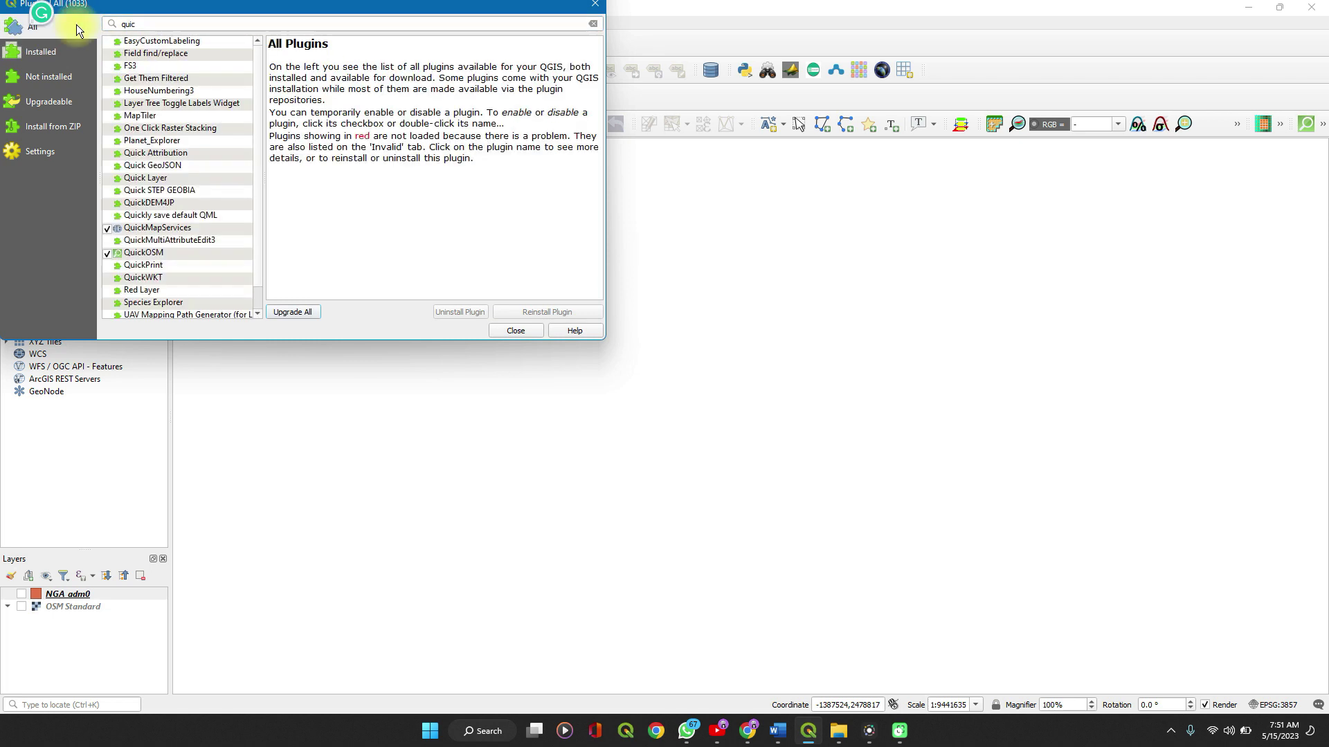
click(148, 25)
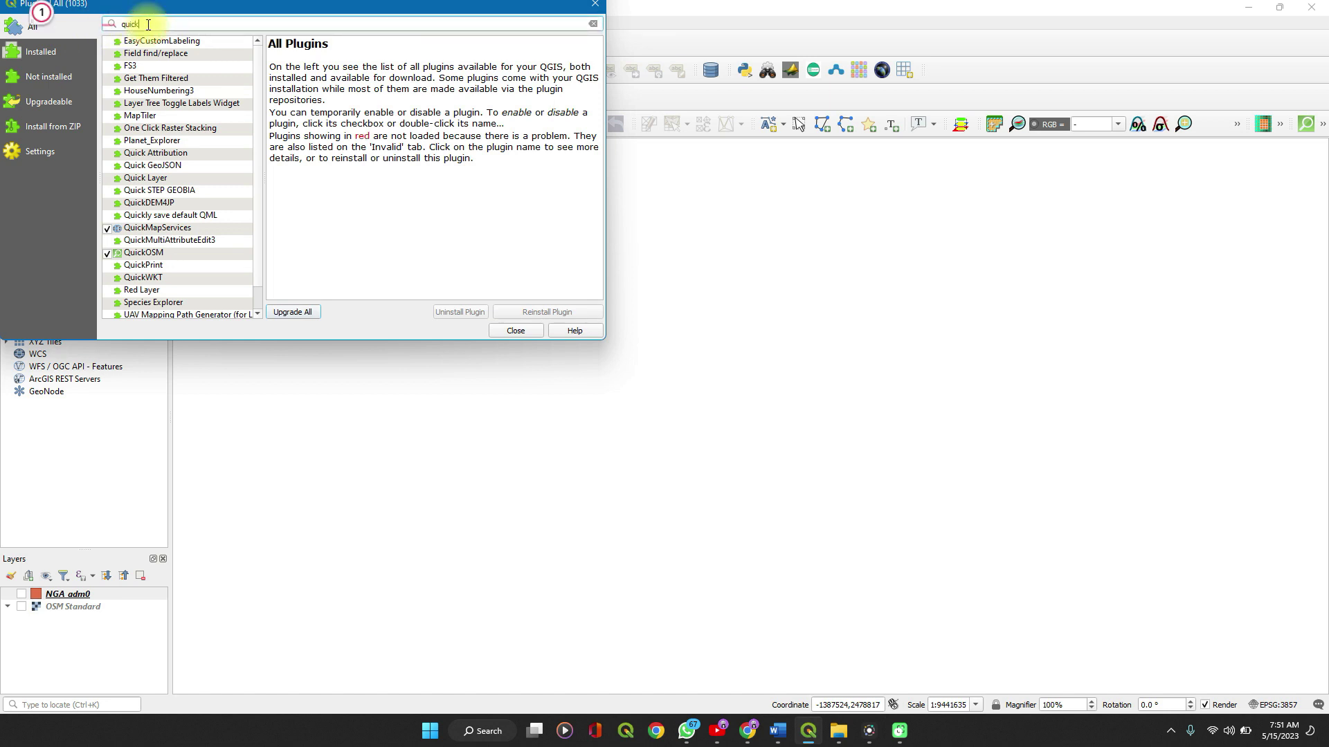
text(ko)
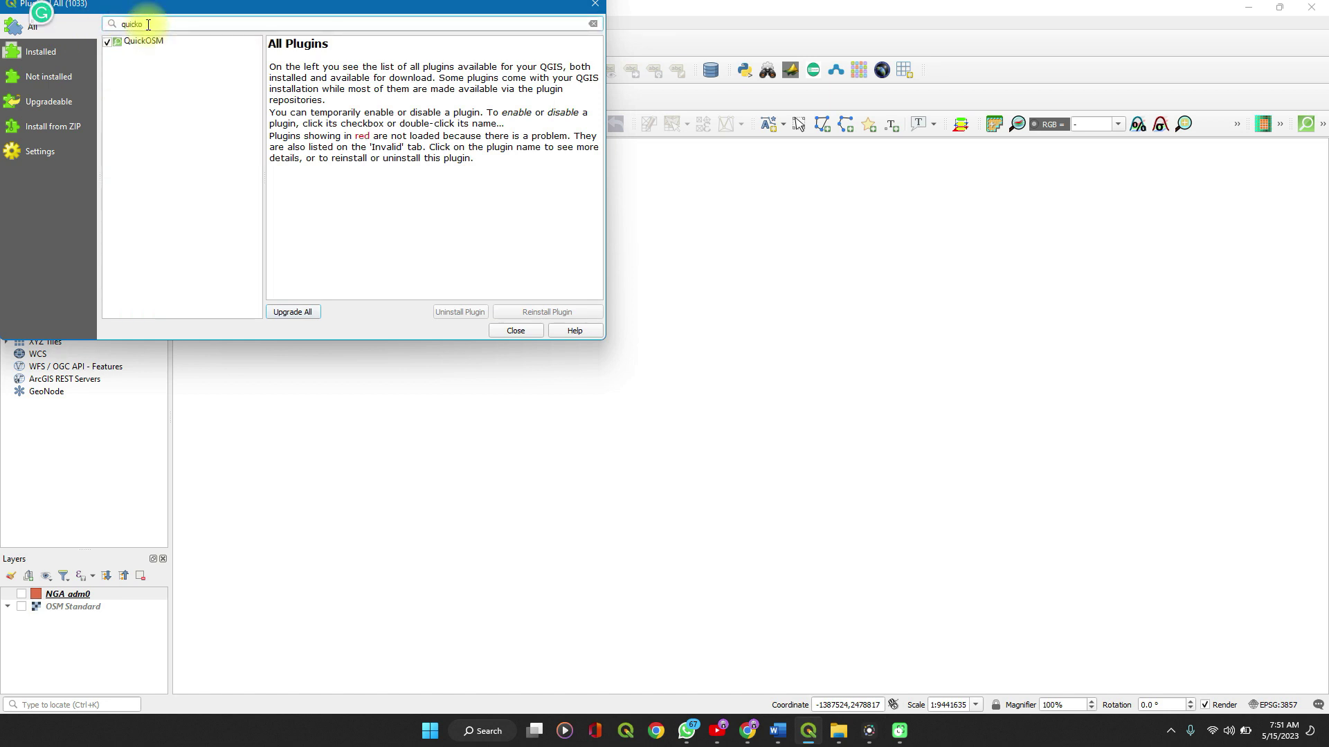
click(146, 42)
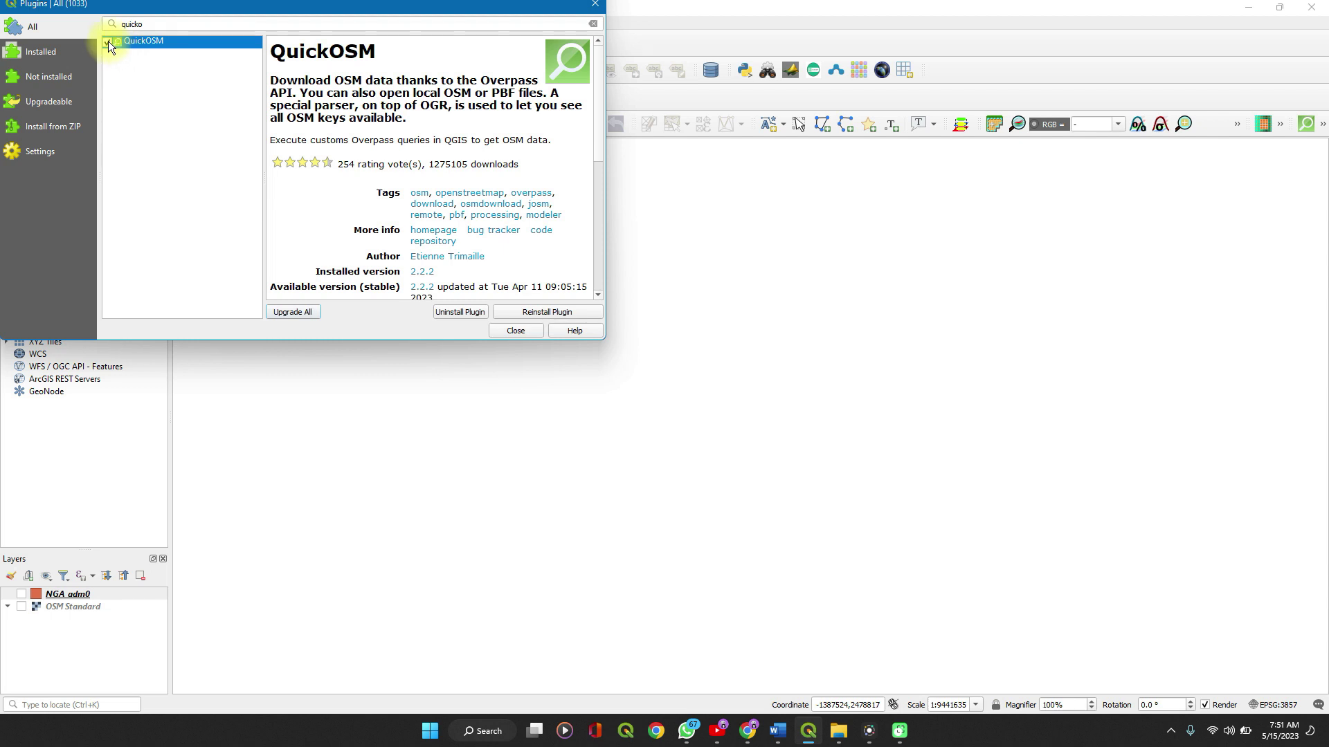
click(517, 331)
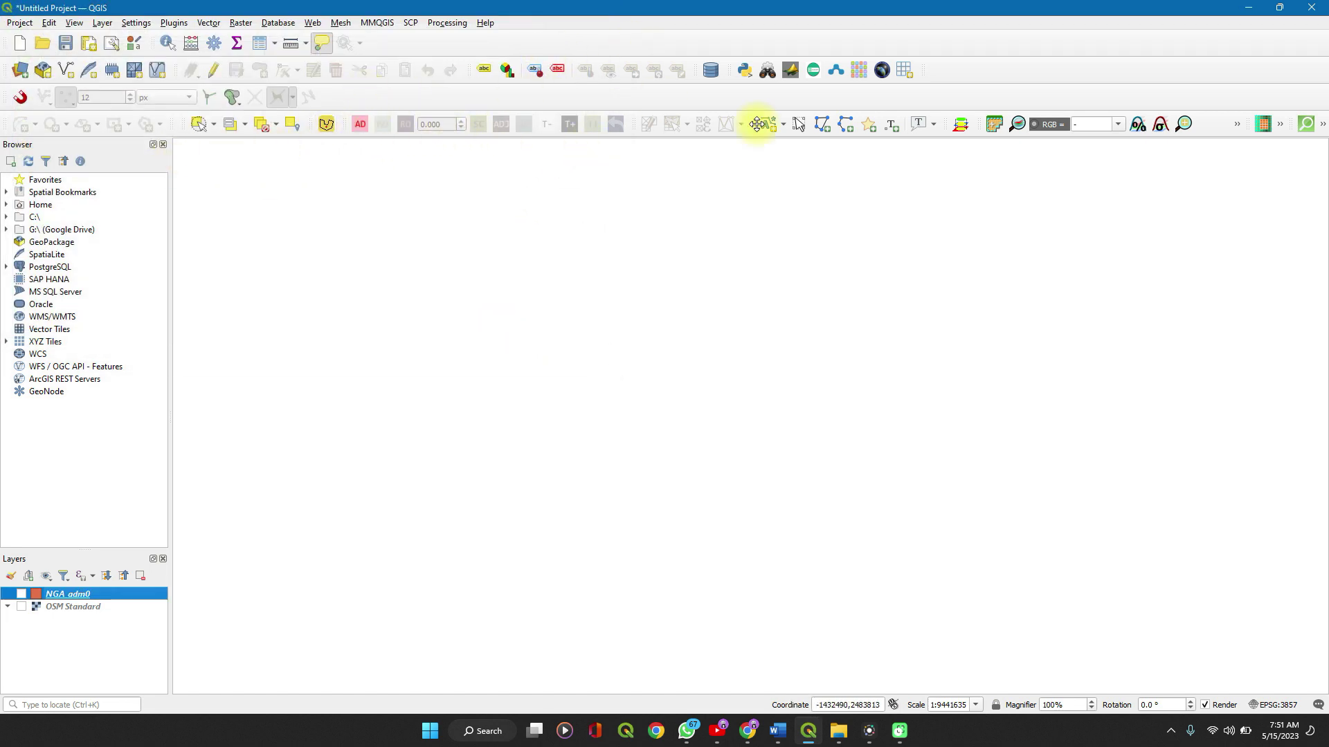
Launch QuickOSM from the Vector menu and bring its query window to the front.
click(1307, 132)
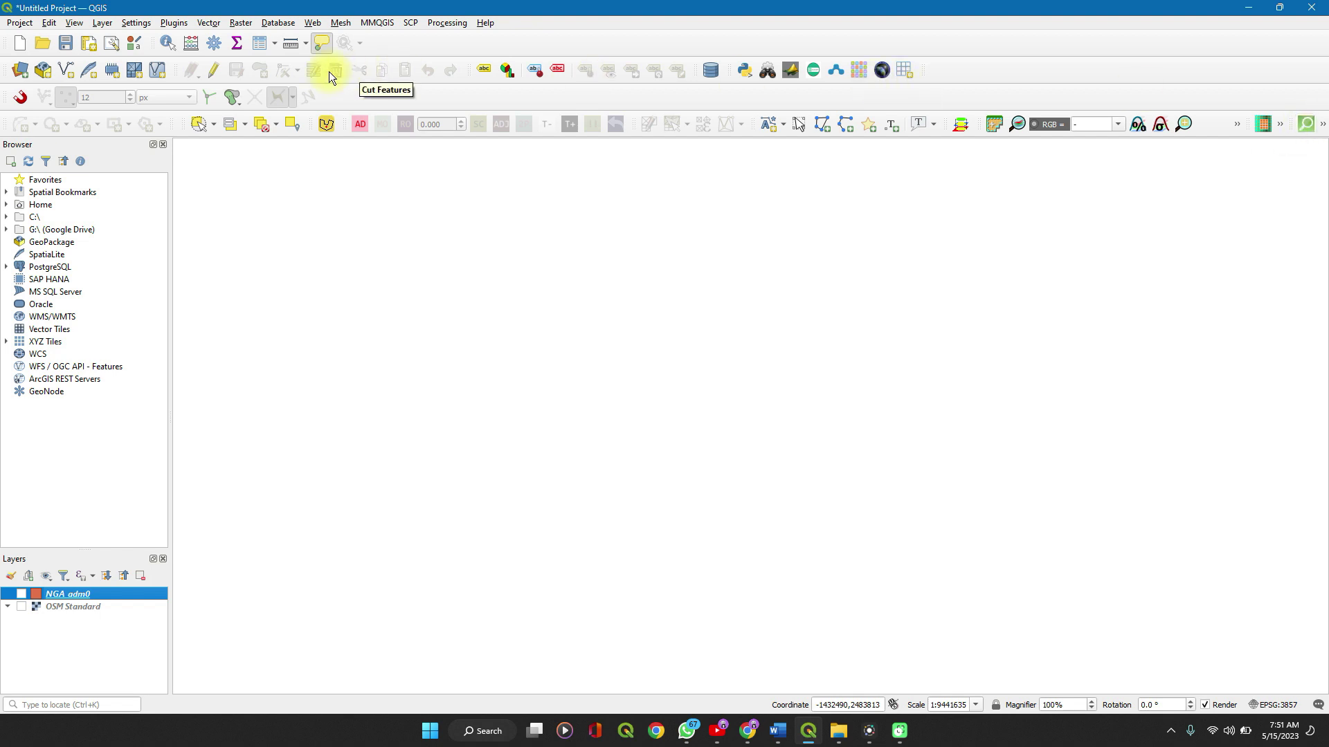
click(208, 23)
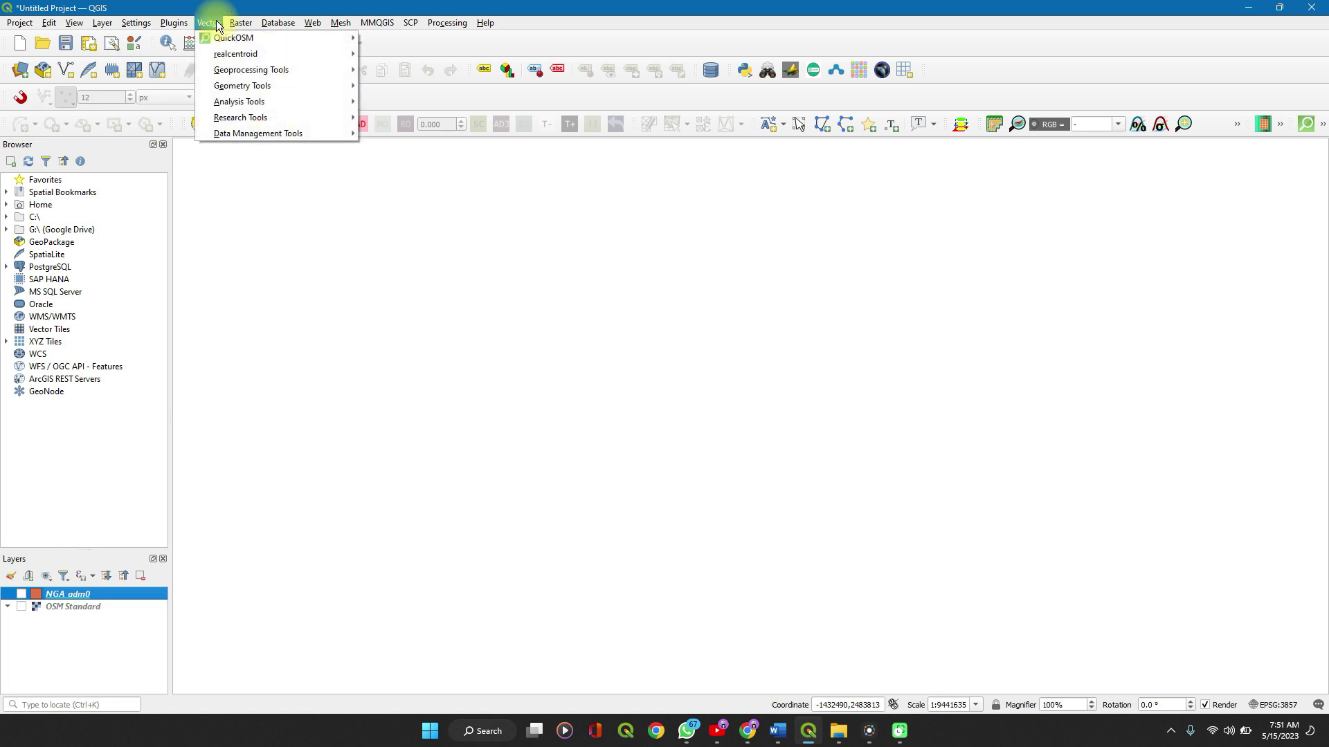
mouse_move(228, 39)
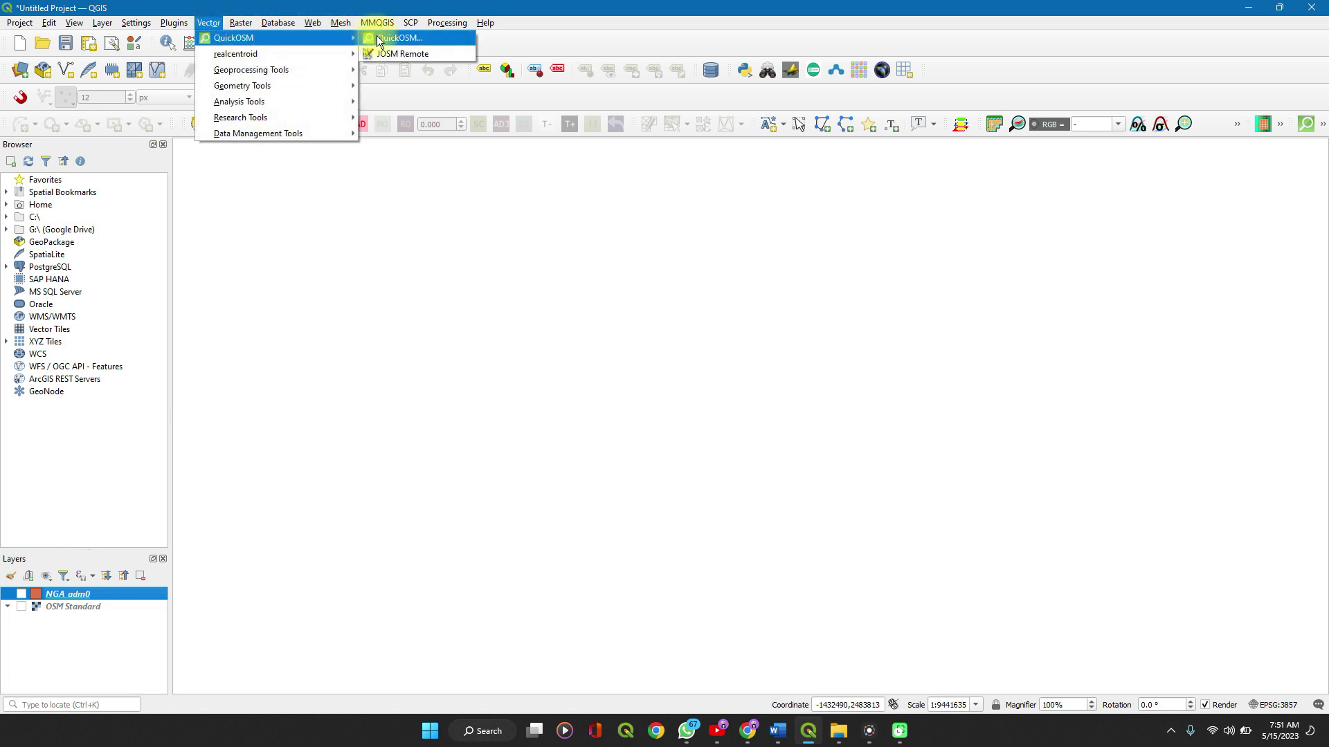
click(379, 39)
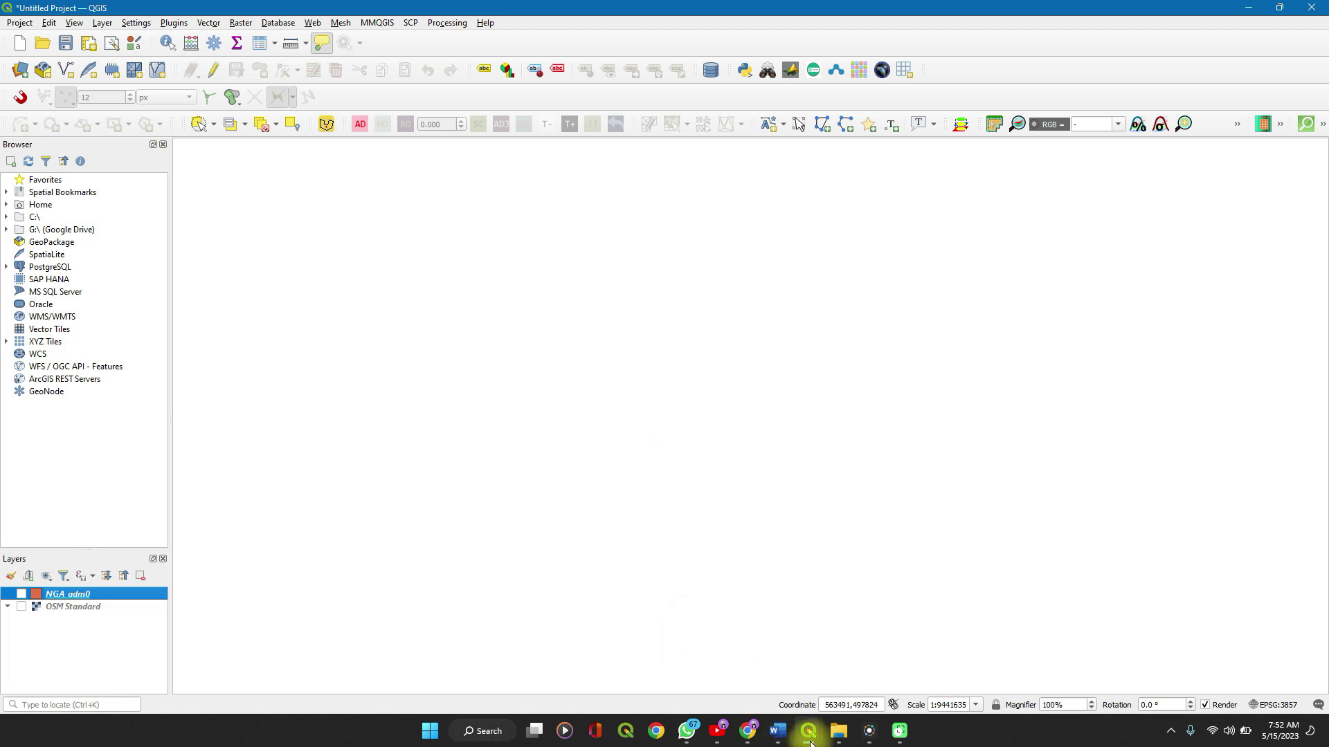
mouse_move(808, 735)
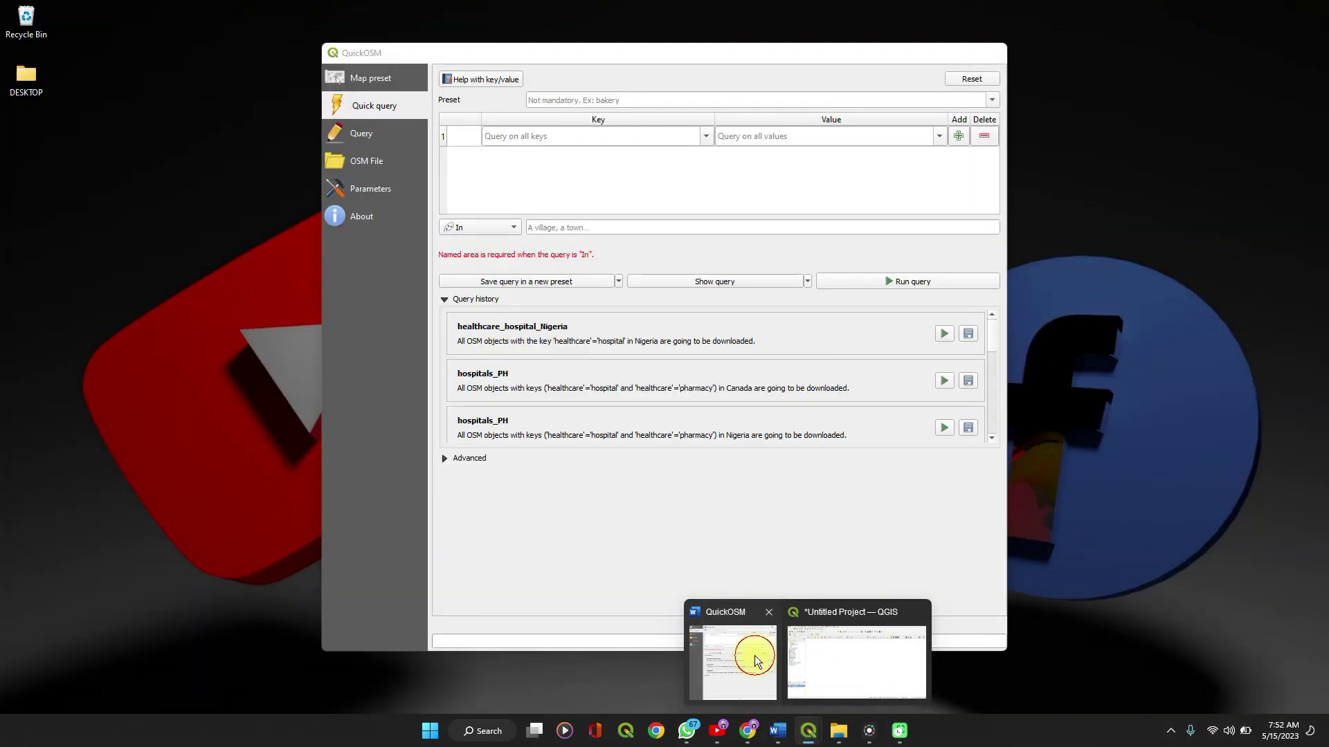
click(754, 654)
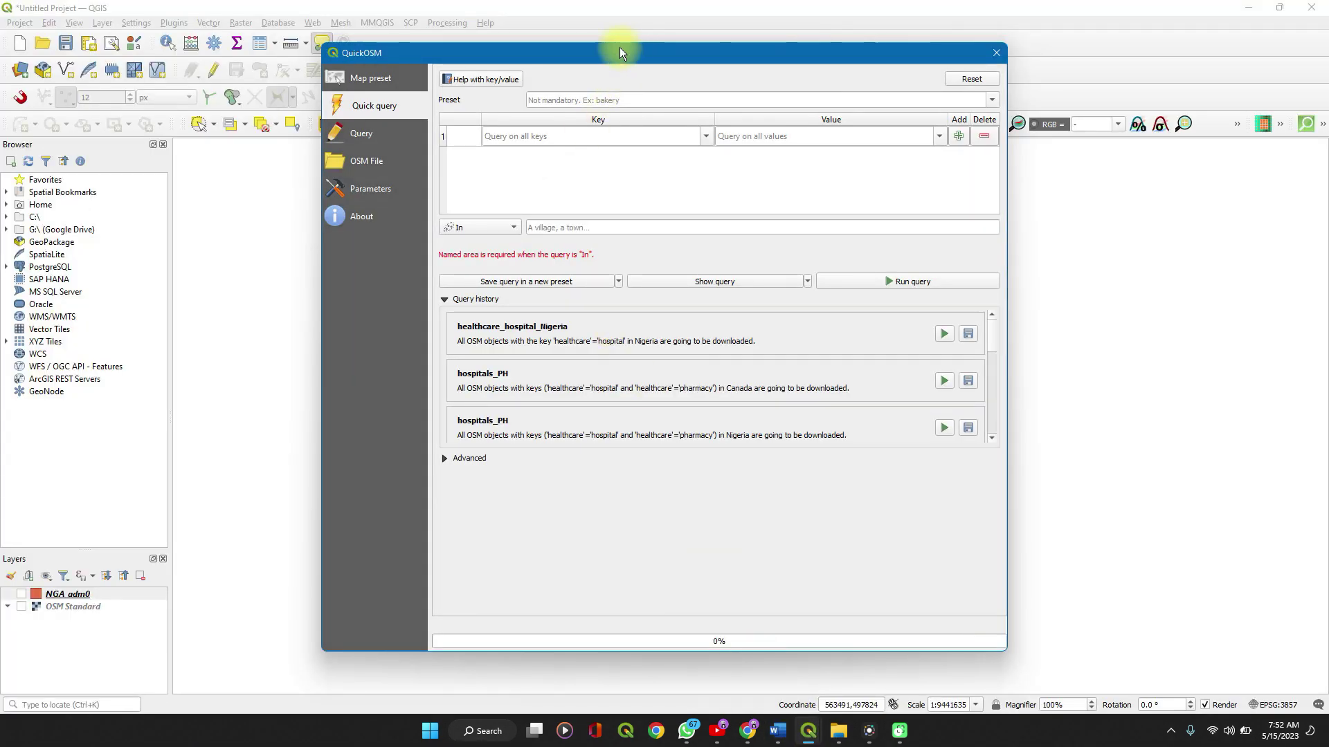
Set the quick query to key 'building' with value 'commercial', then open the key/value help.
drag(620, 48, 572, 43)
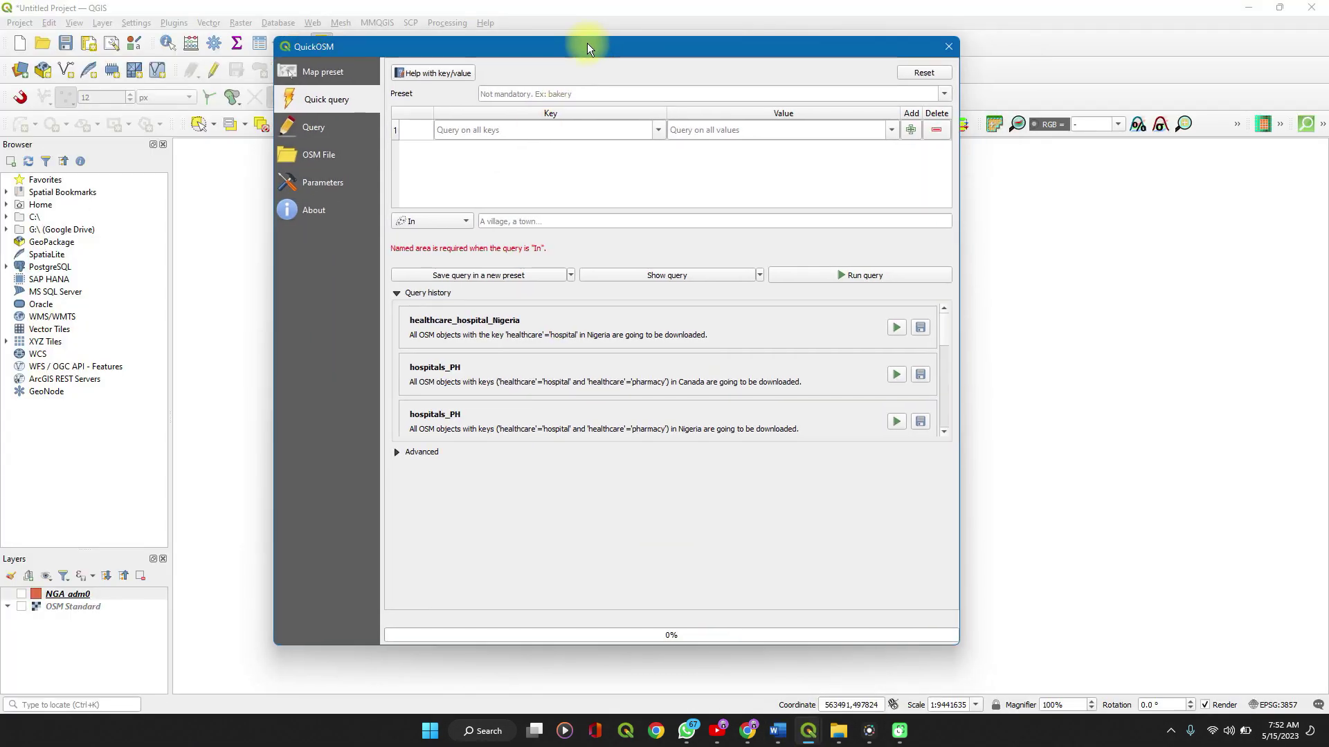
click(659, 132)
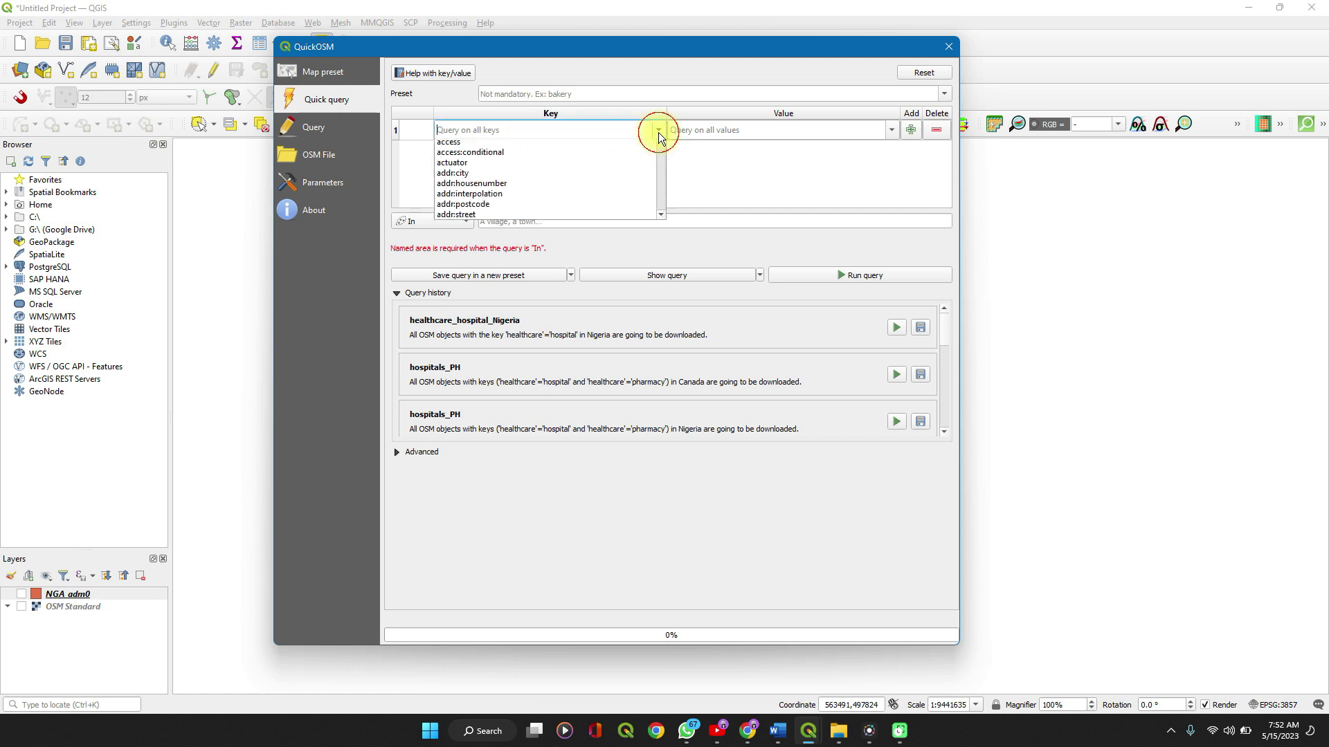
click(558, 124)
text(building)
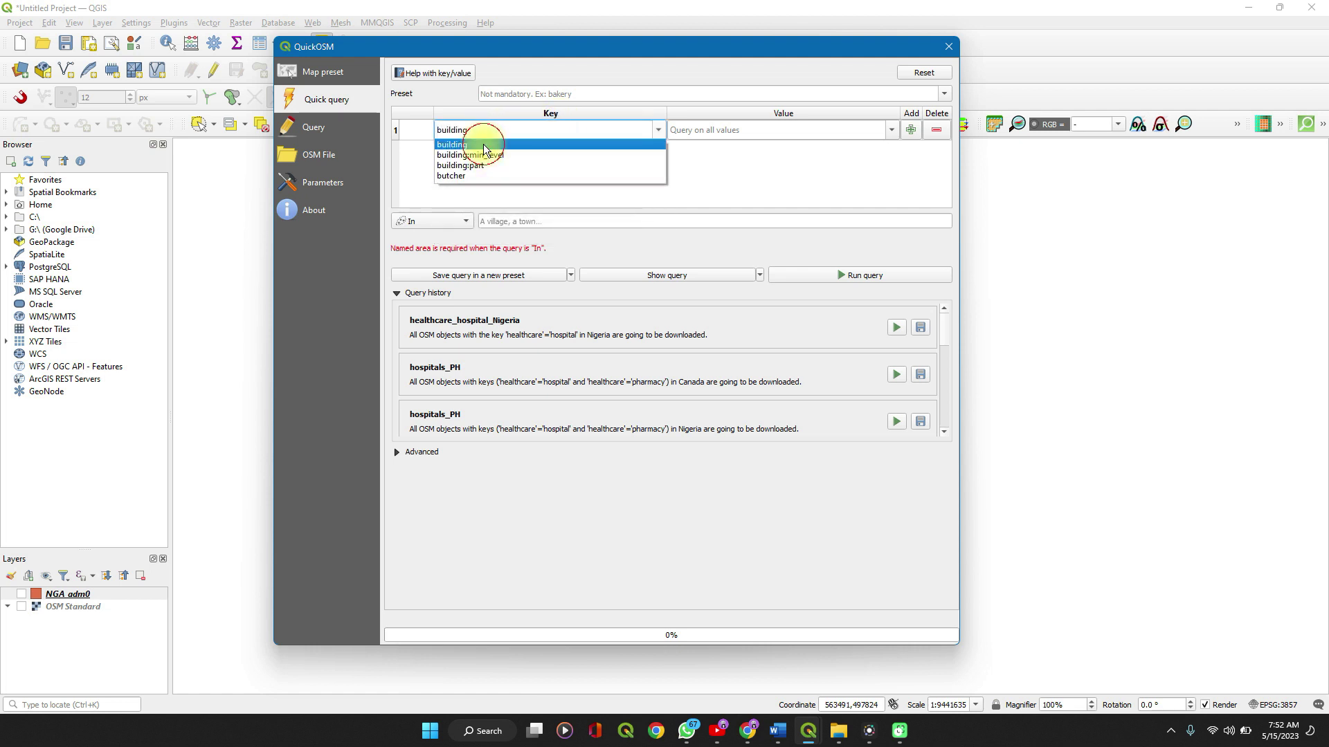
click(483, 144)
click(855, 130)
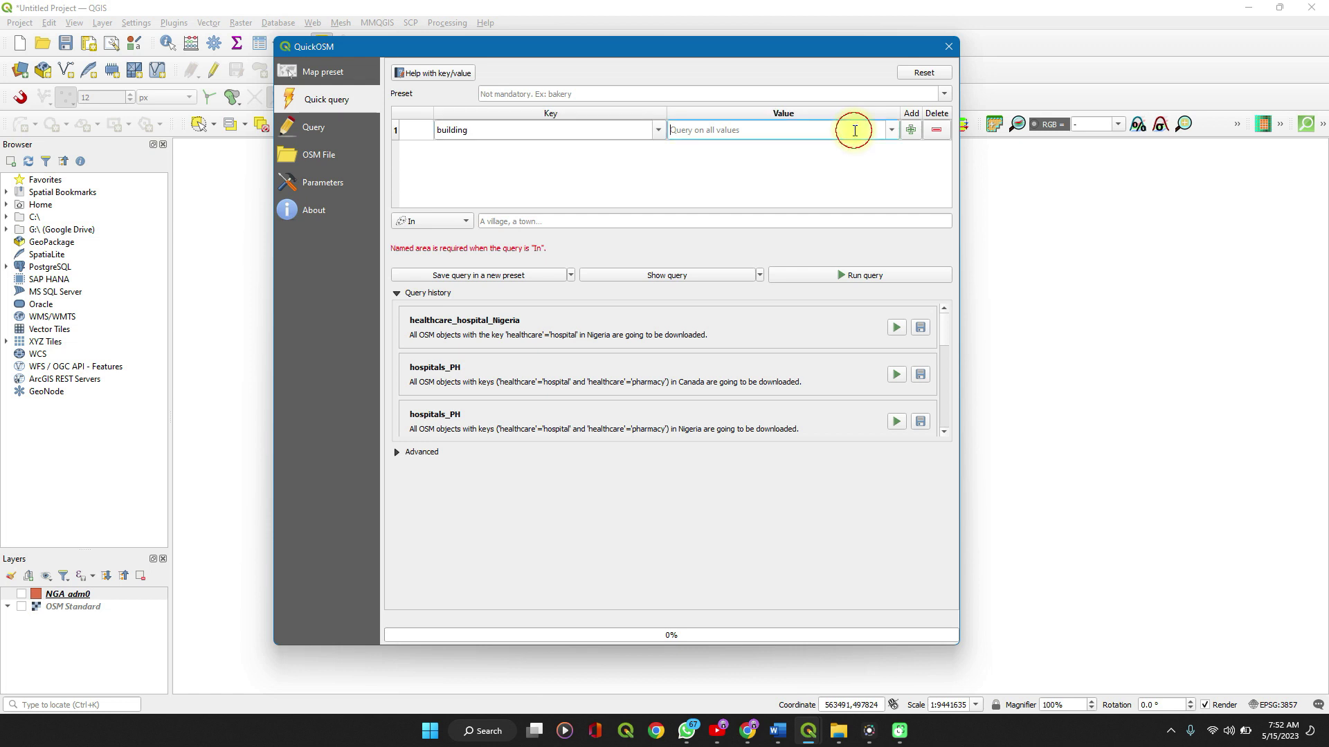
click(893, 131)
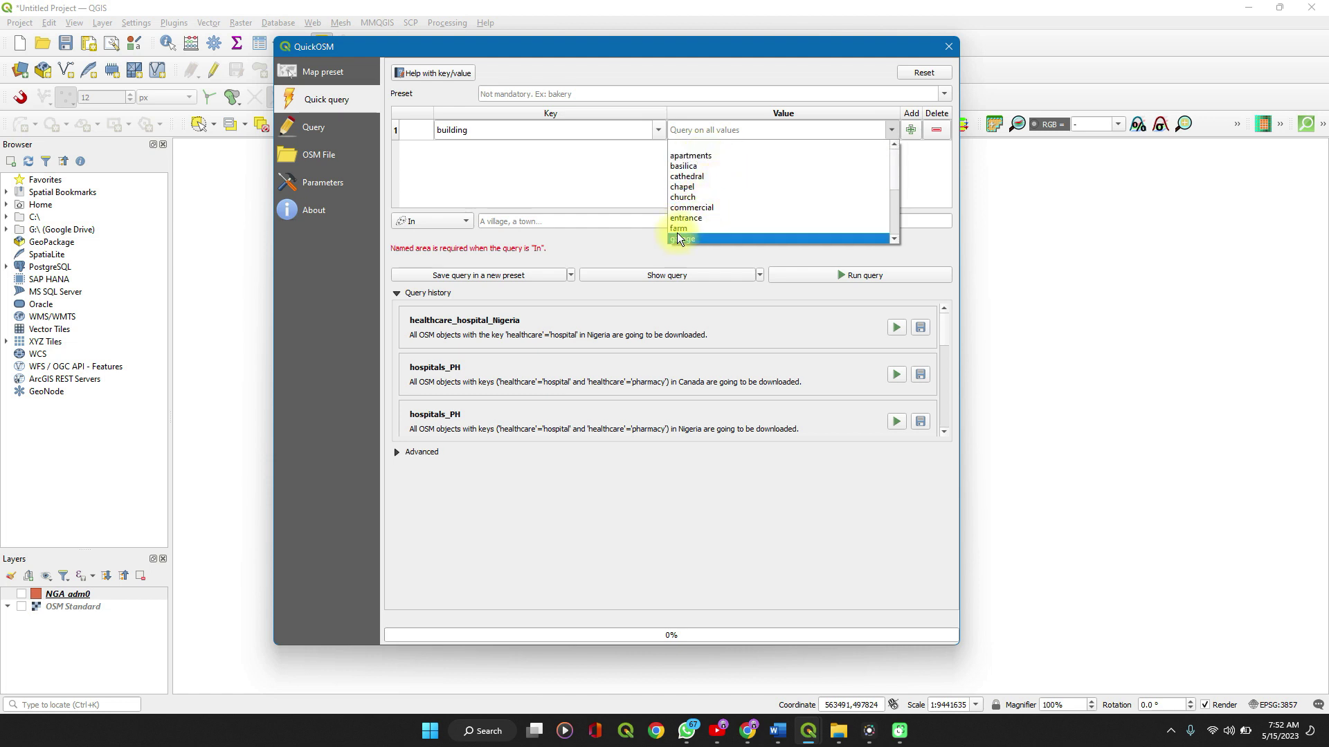
scroll(701, 229, down, 3)
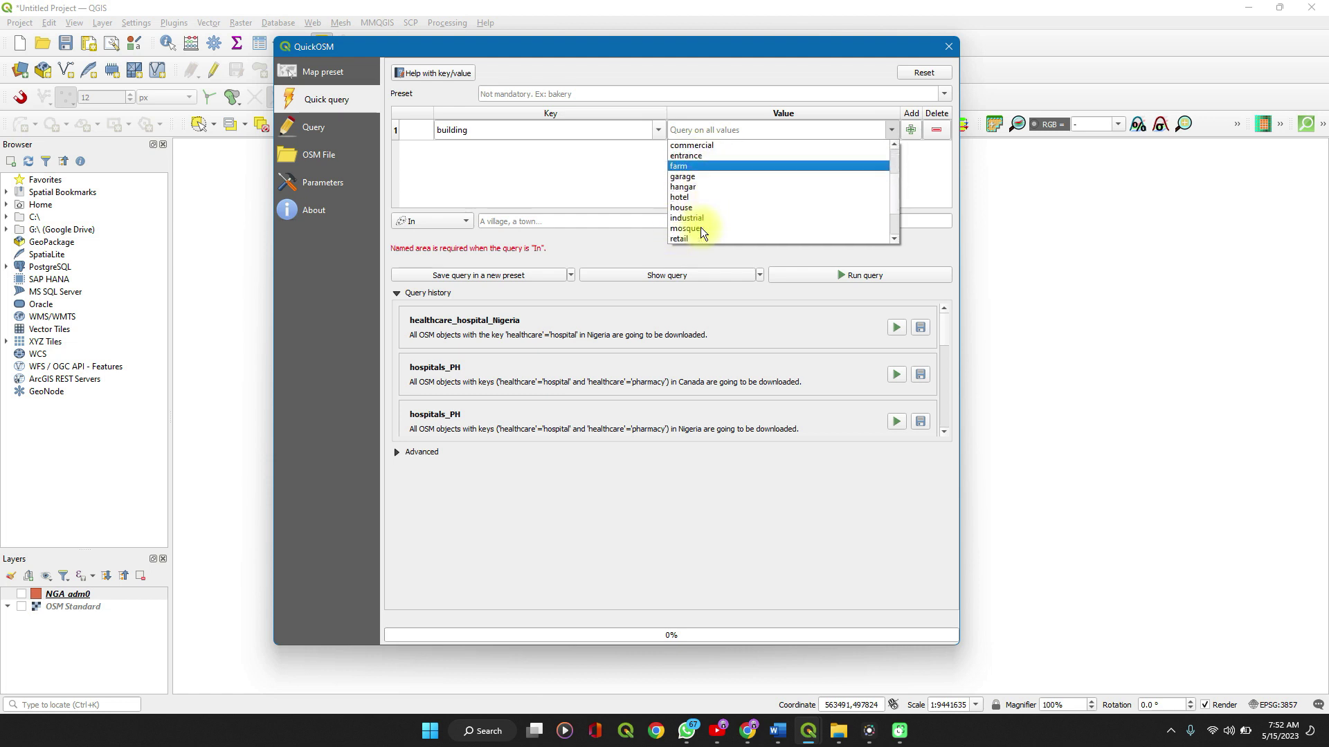
click(699, 148)
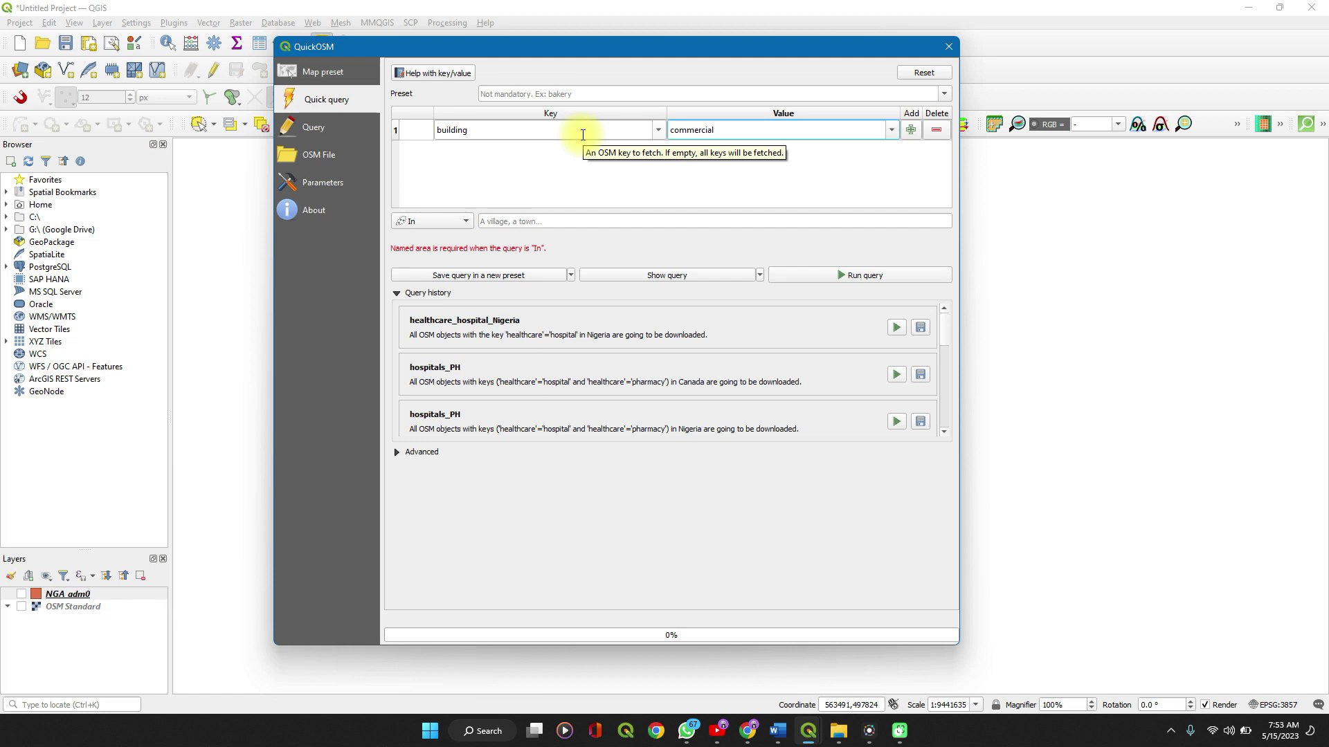
click(436, 73)
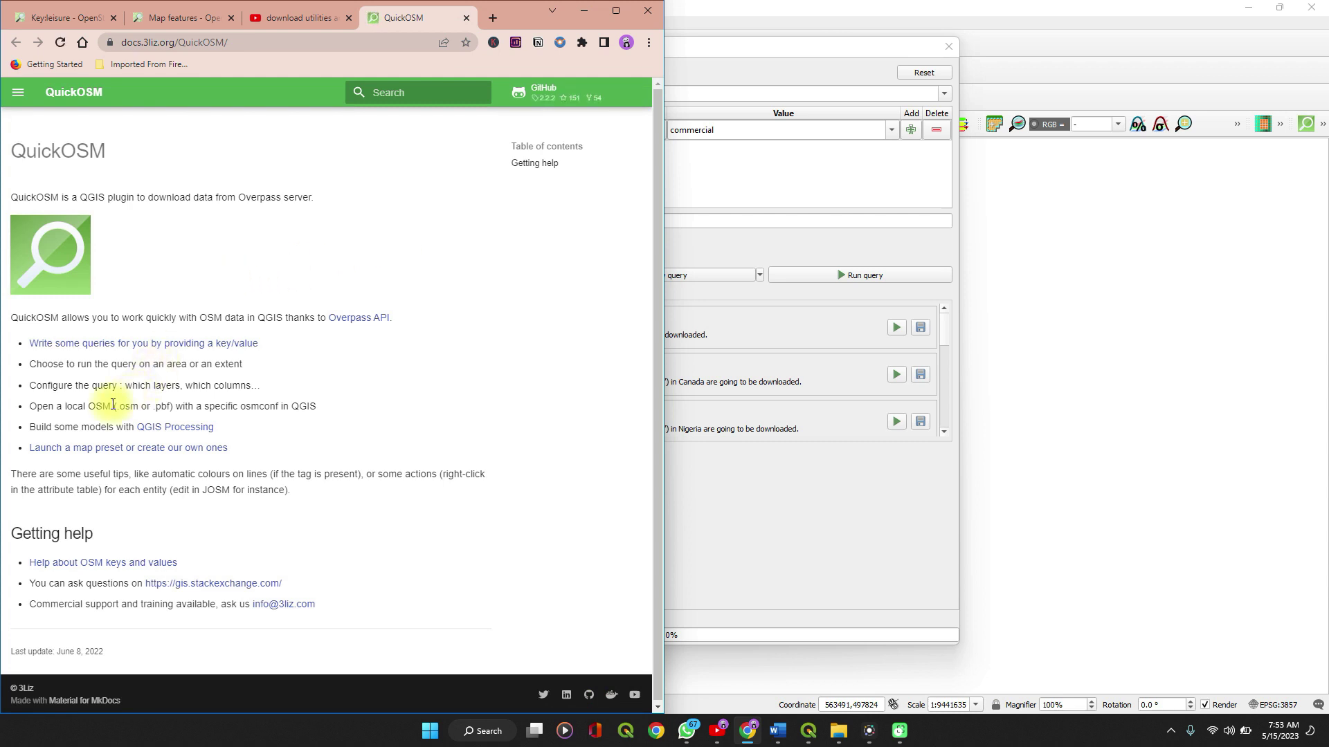
Open the OSM wiki keys and values reference and search it for 'garden'.
scroll(112, 405, down, 1)
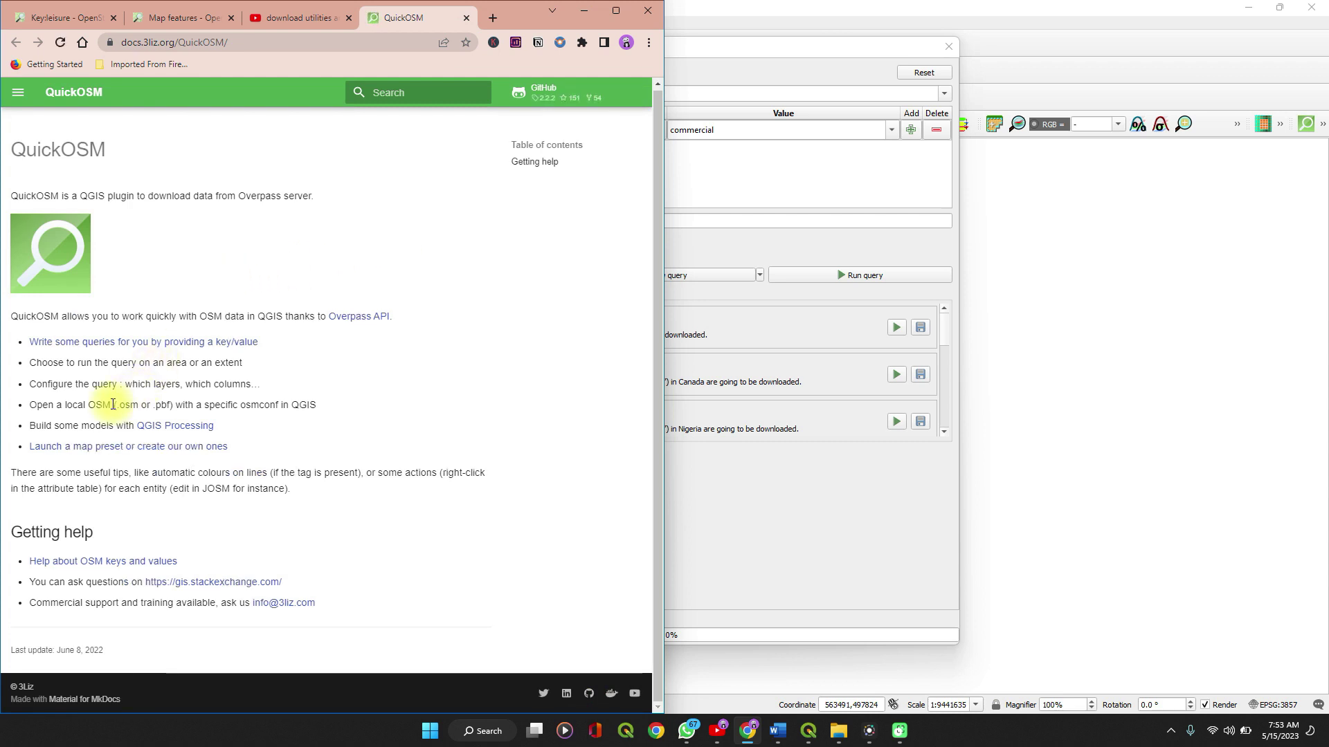
click(48, 570)
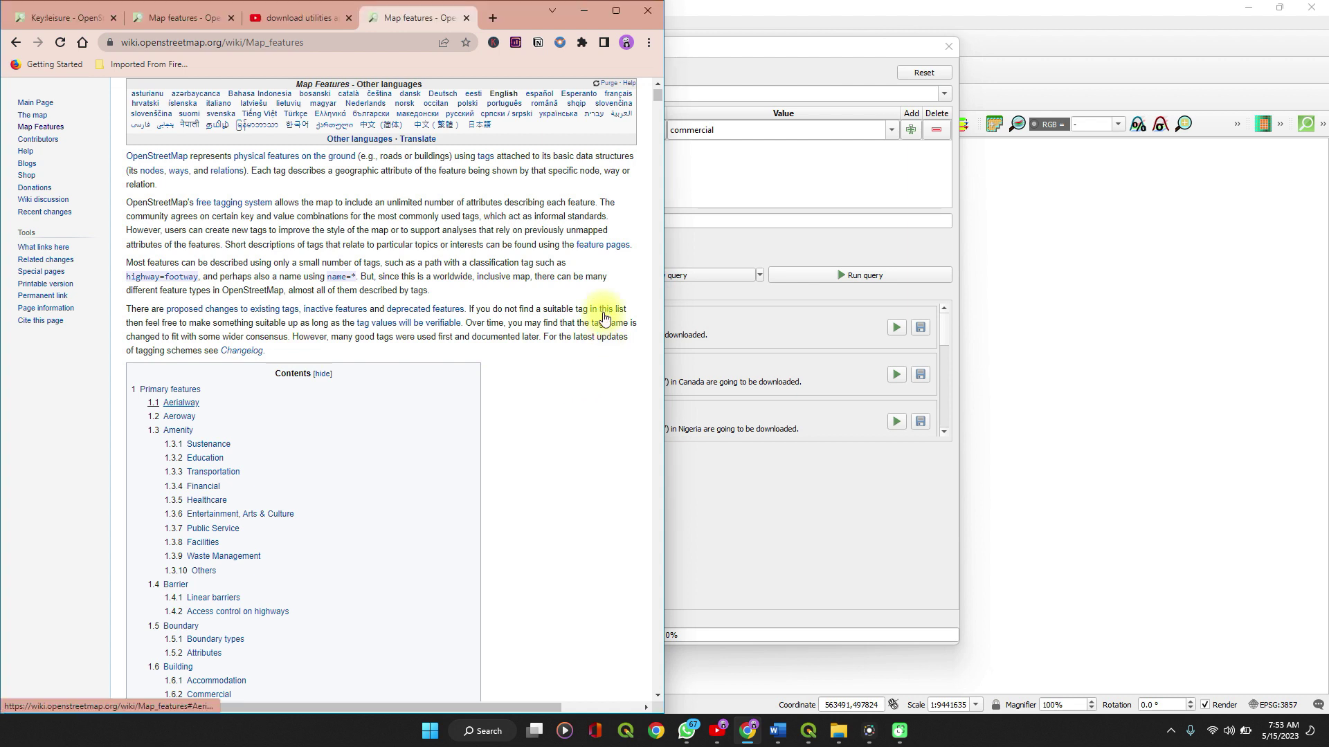
scroll(604, 317, up, 2)
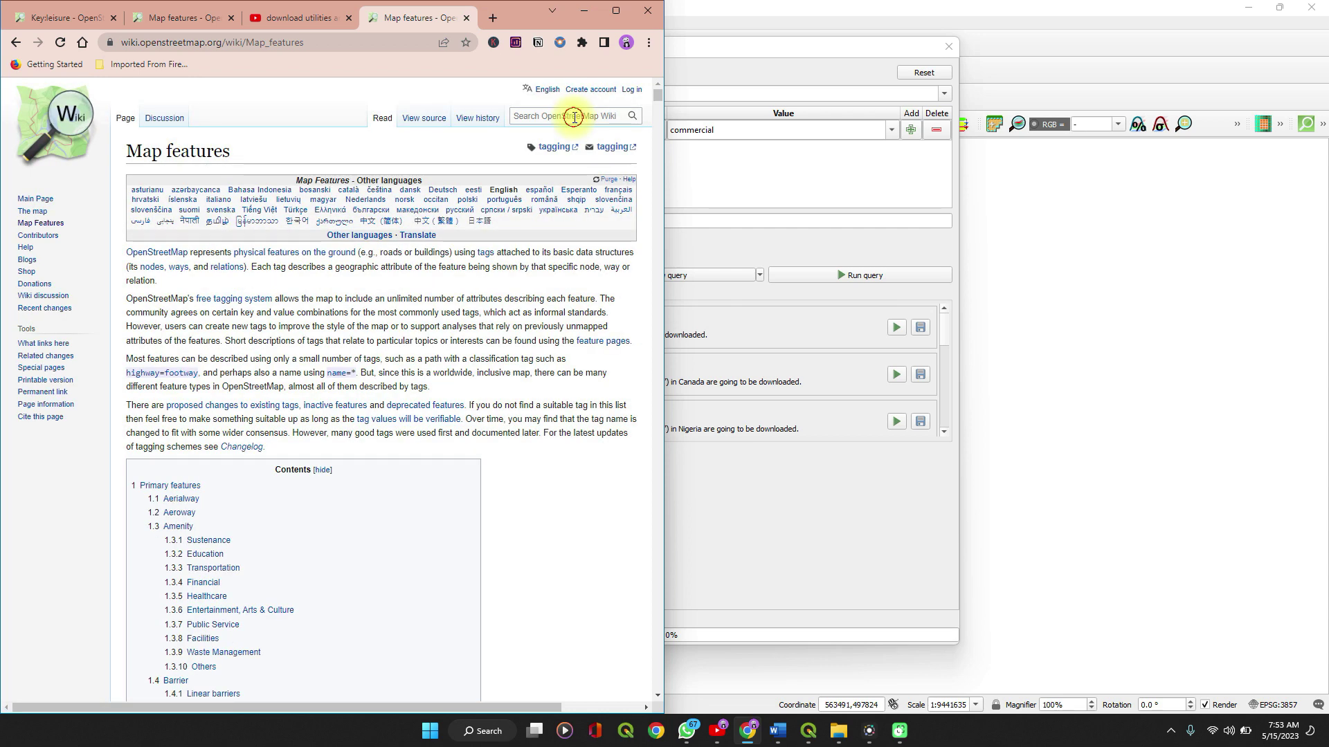
click(574, 118)
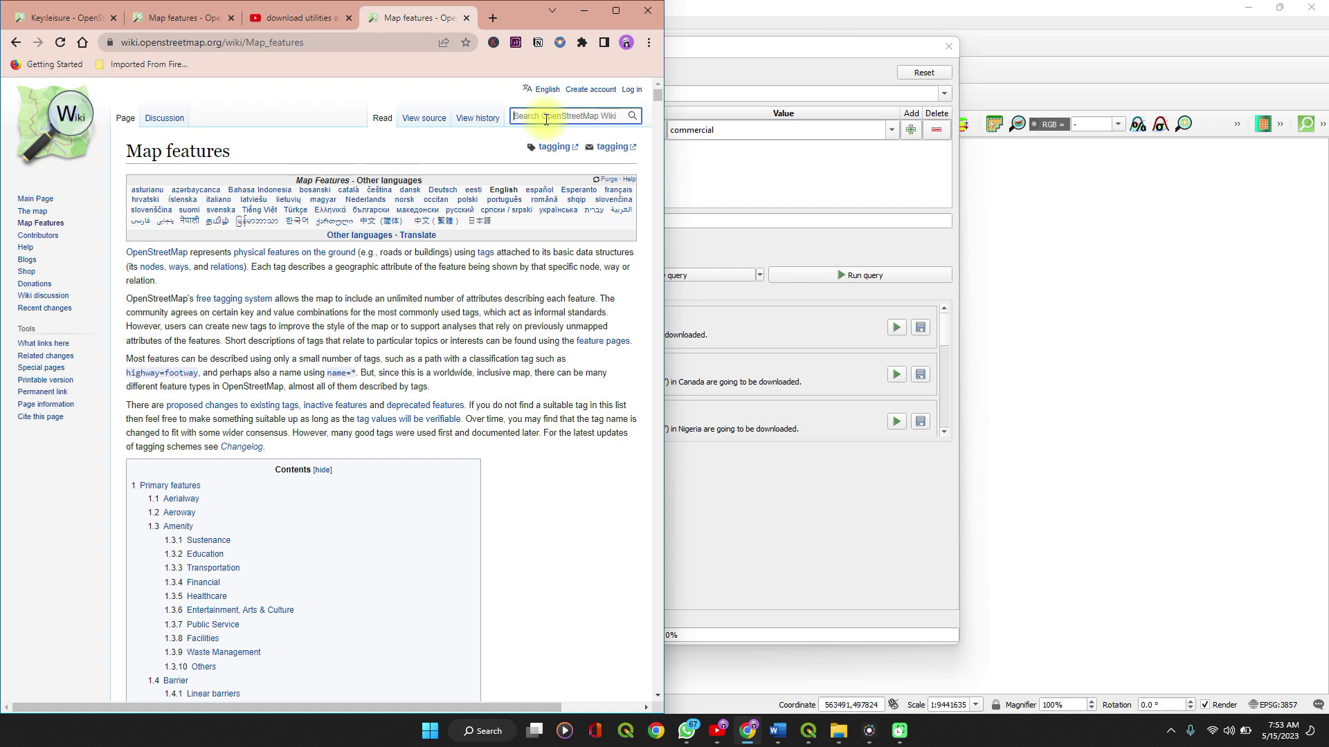
text(garden)
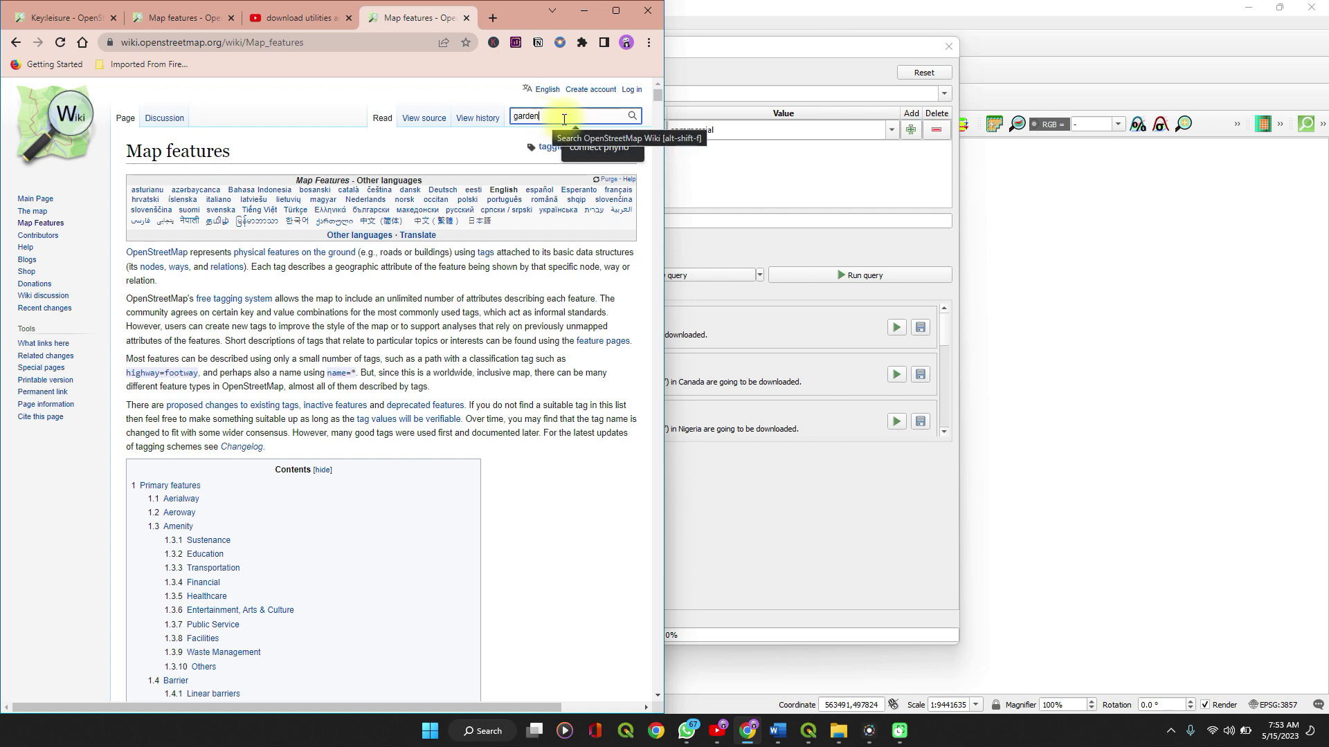
click(631, 116)
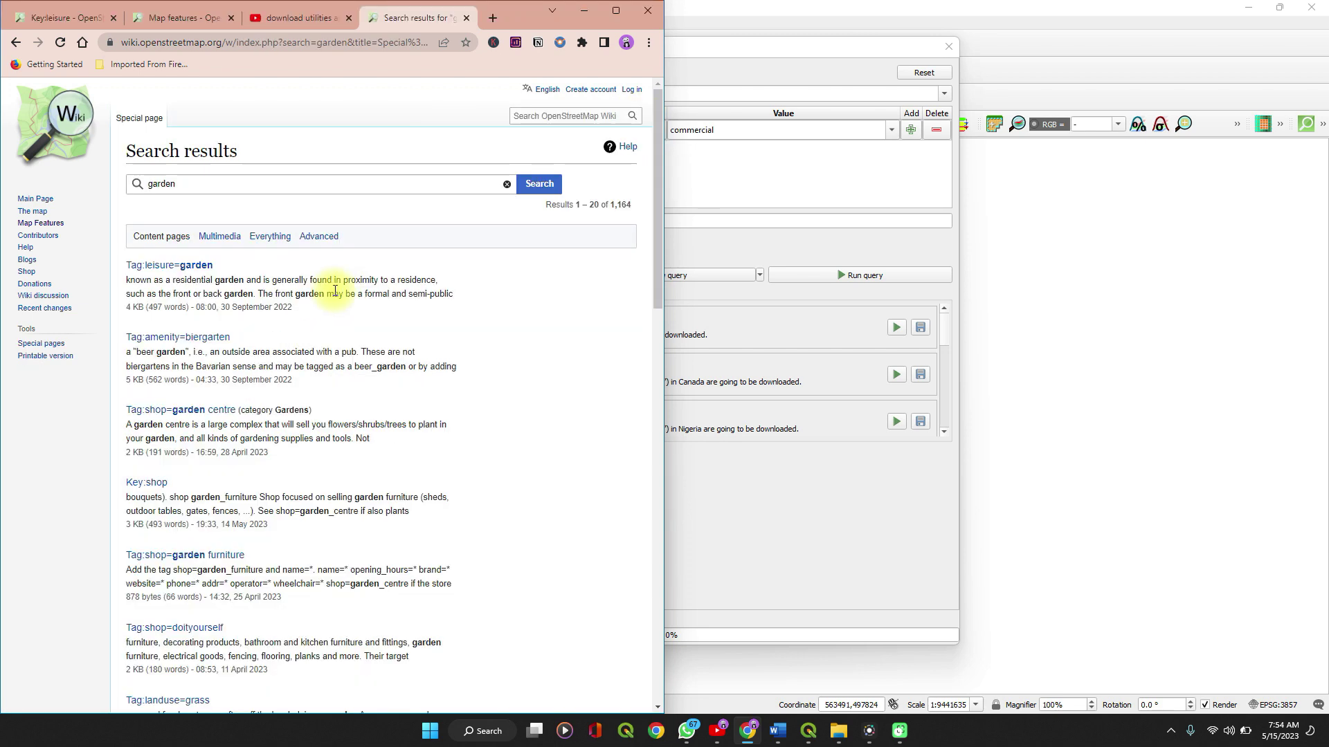
click(173, 275)
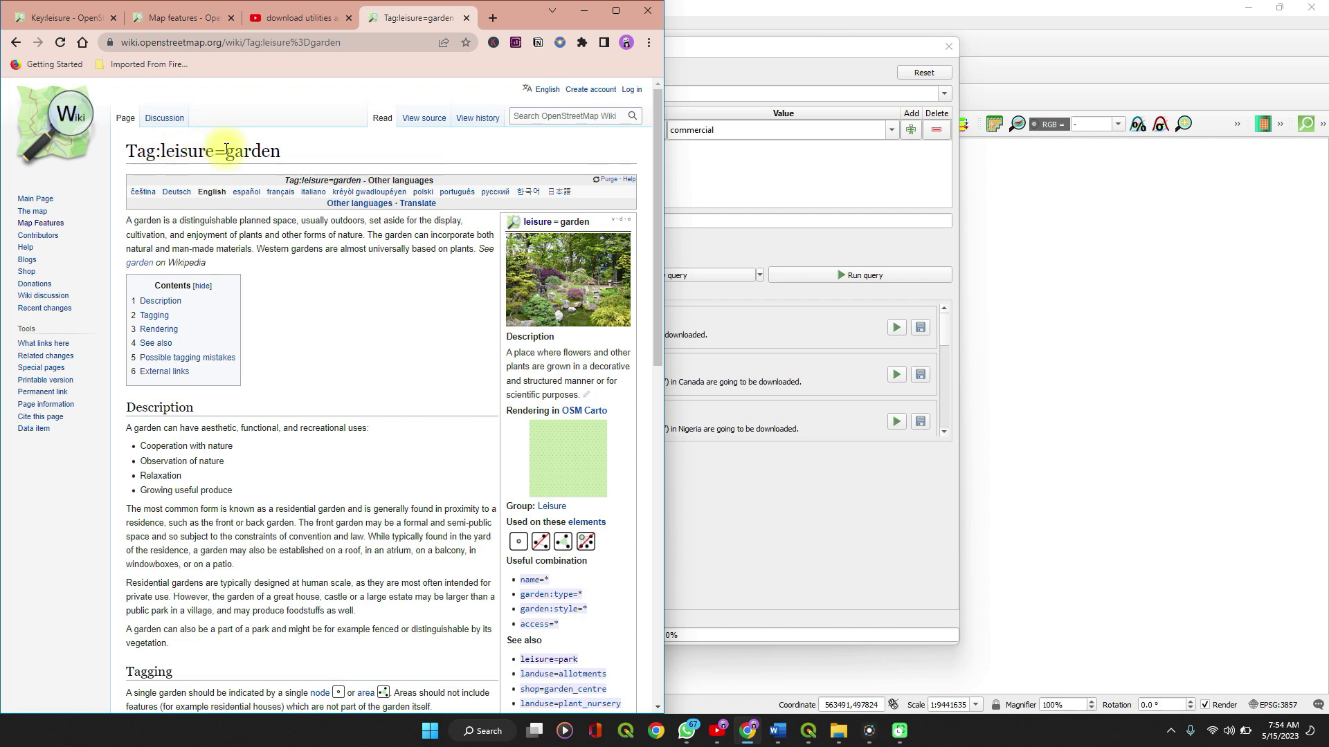
scroll(193, 418, down, 5)
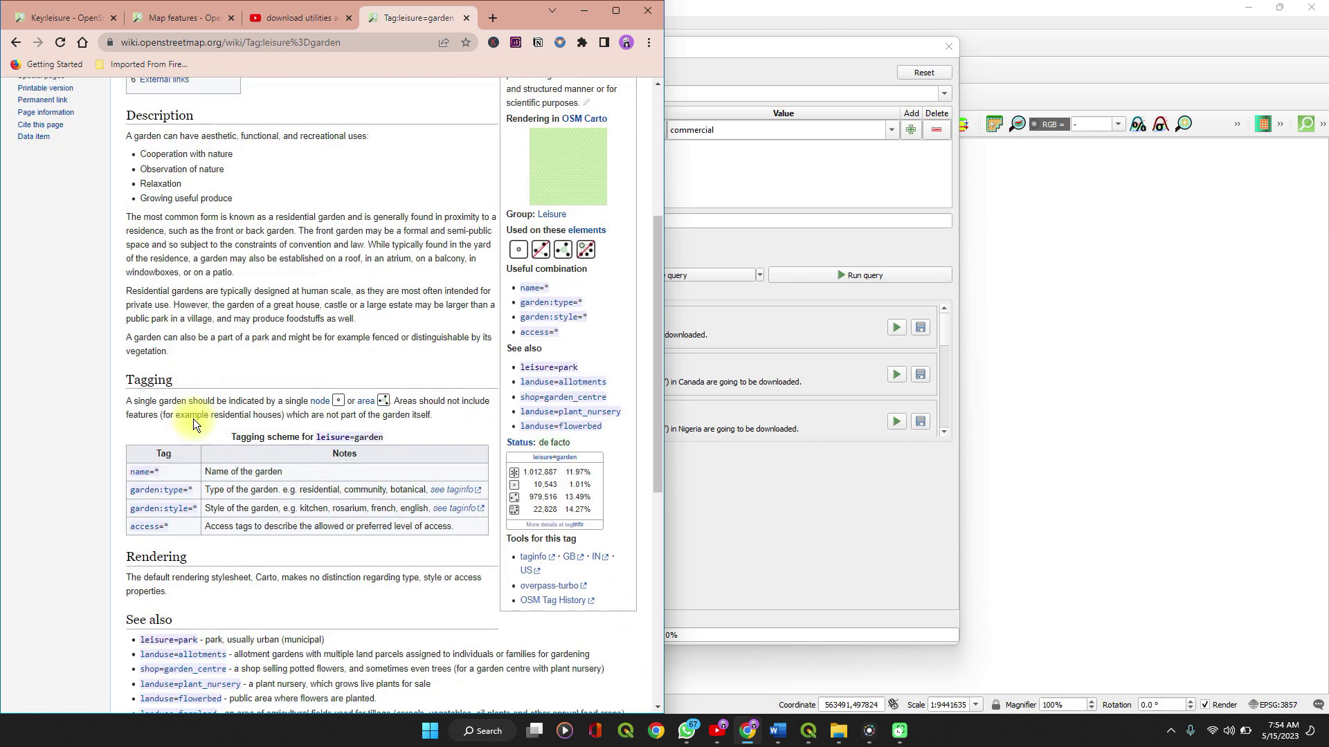
scroll(194, 418, down, 4)
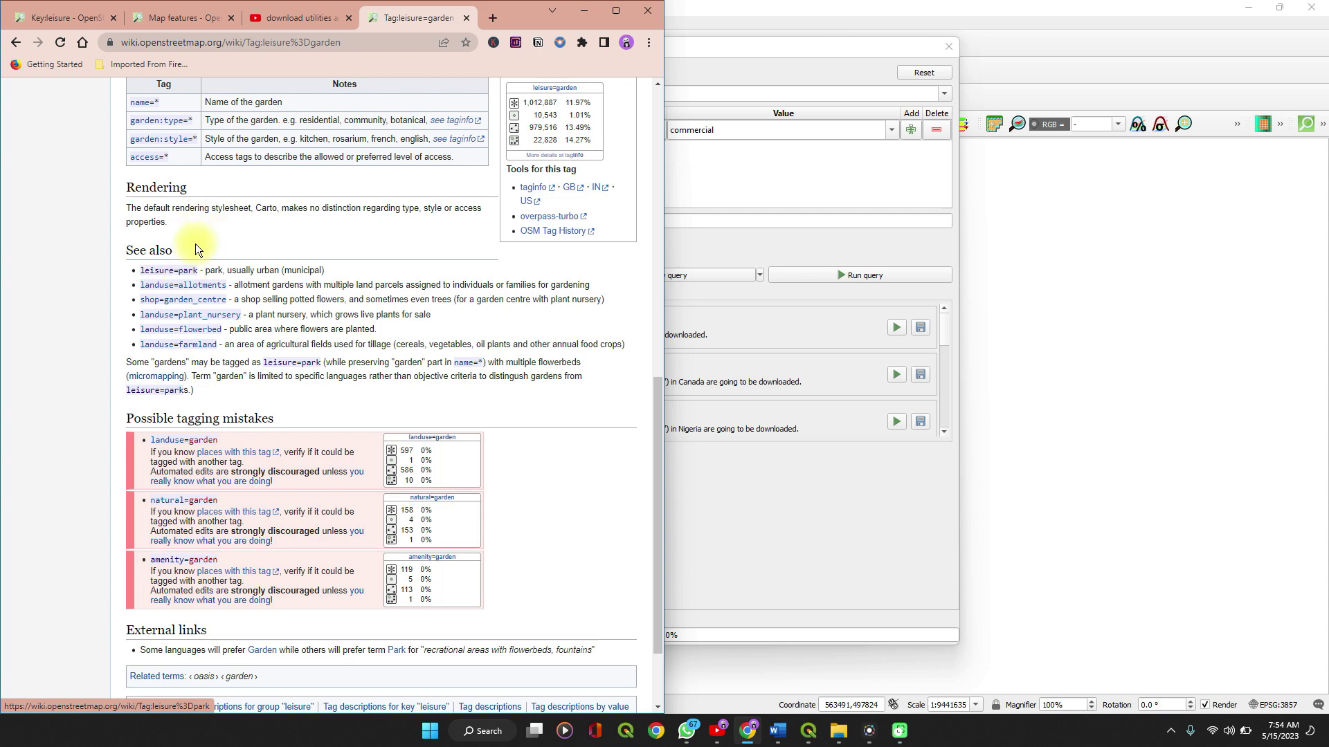
Browse the values table on the Key:leisure wiki page, then minimize Chrome.
click(161, 272)
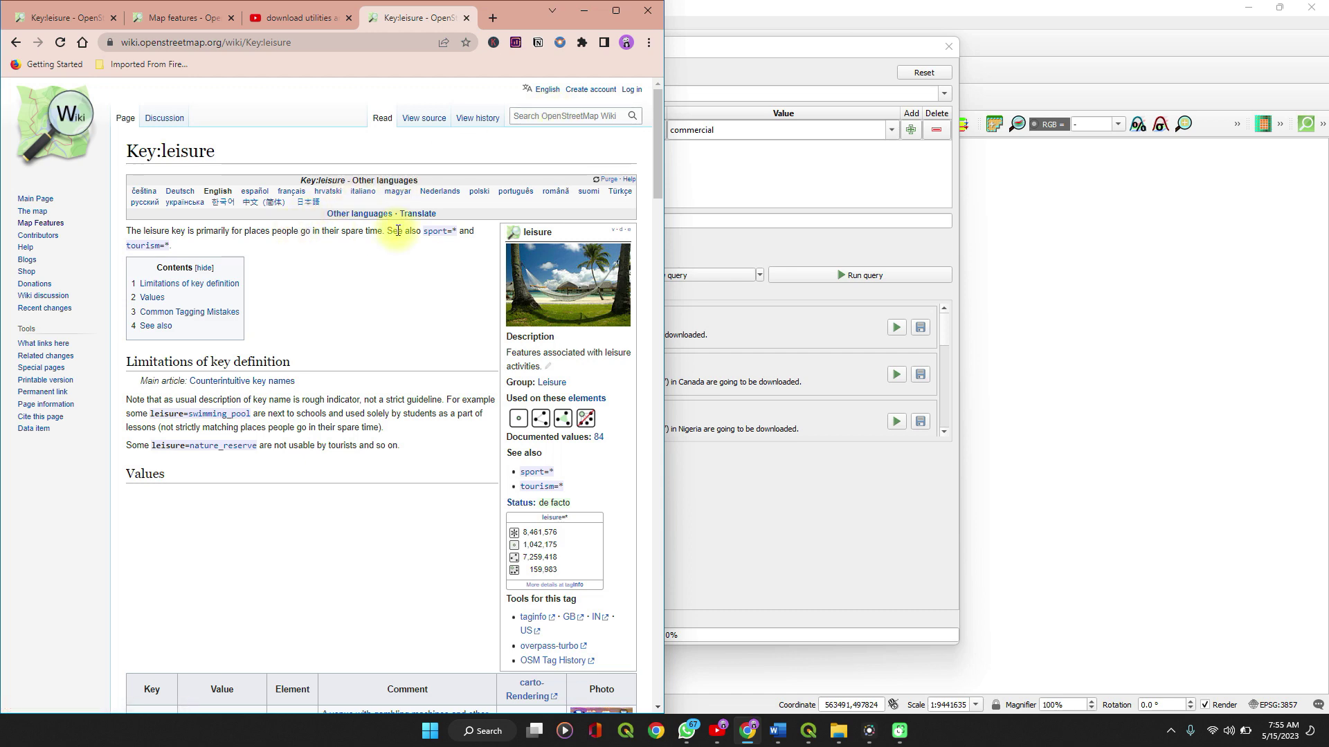
scroll(351, 327, down, 10)
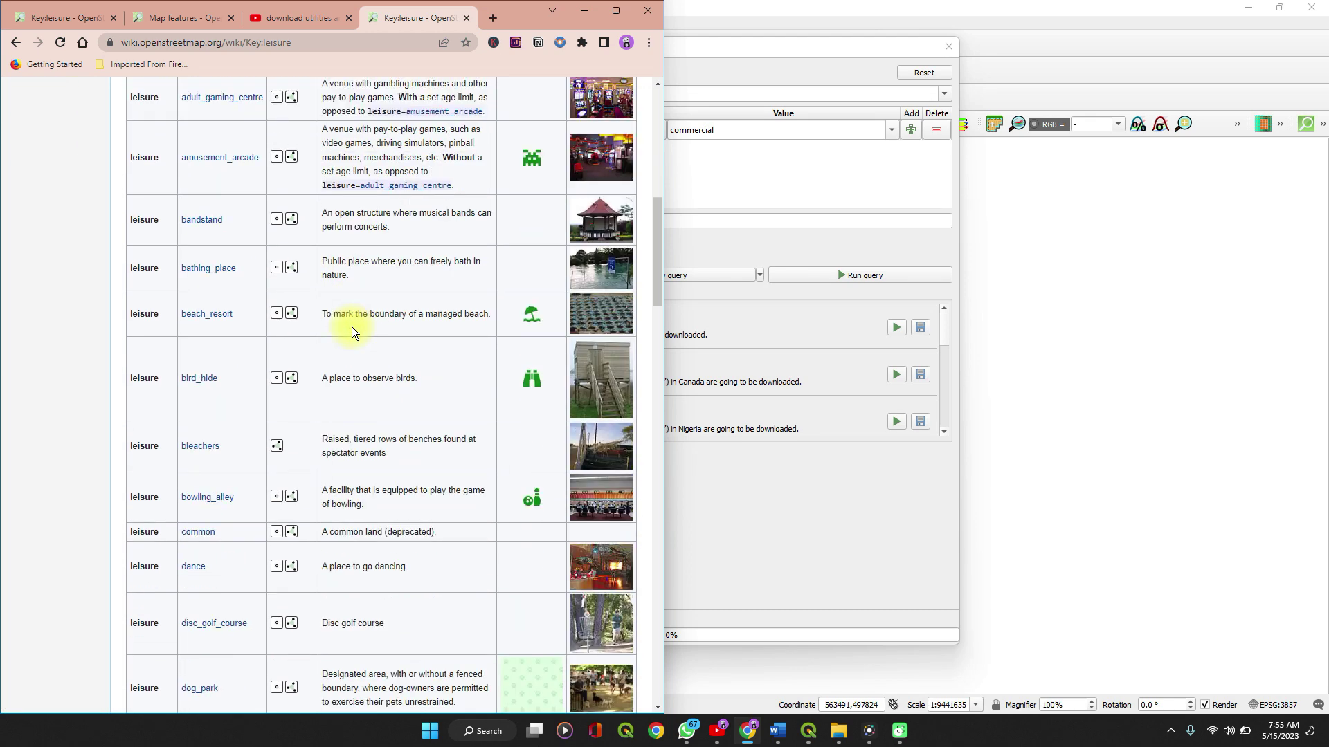
scroll(352, 327, up, 3)
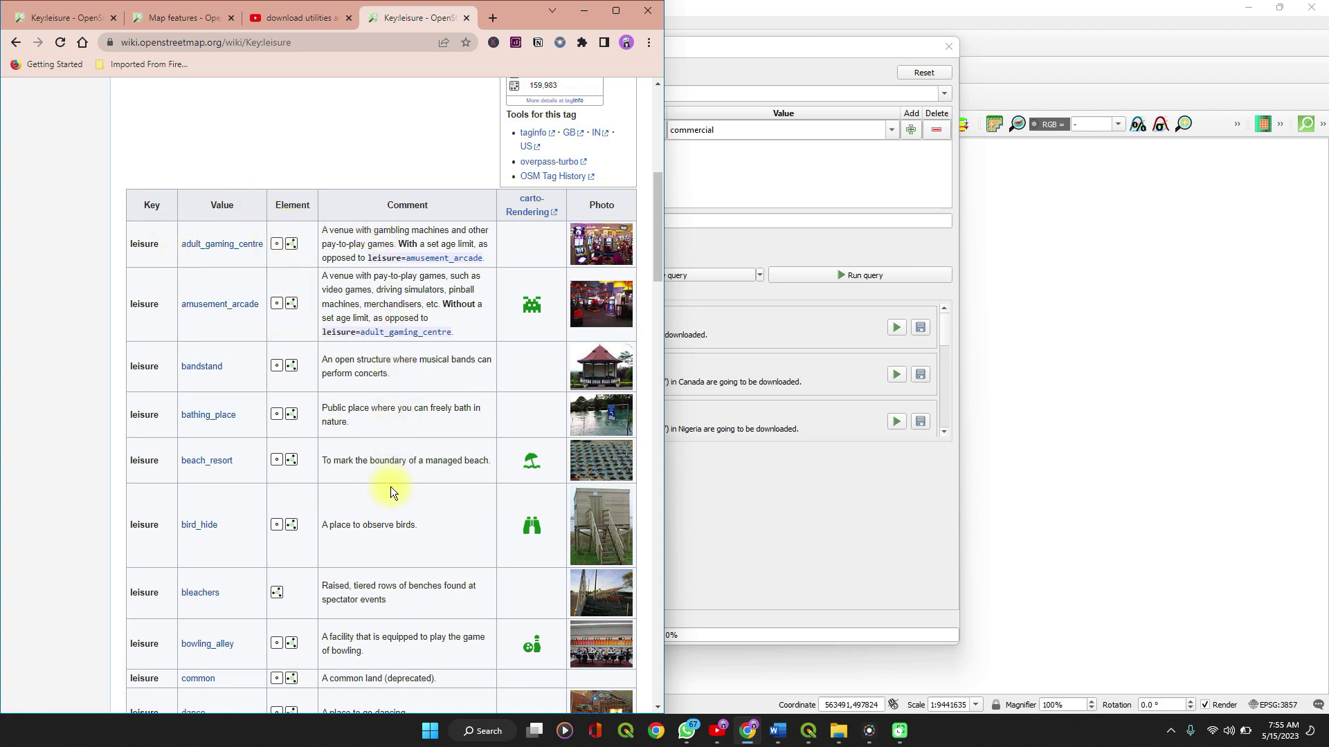
scroll(391, 487, down, 2)
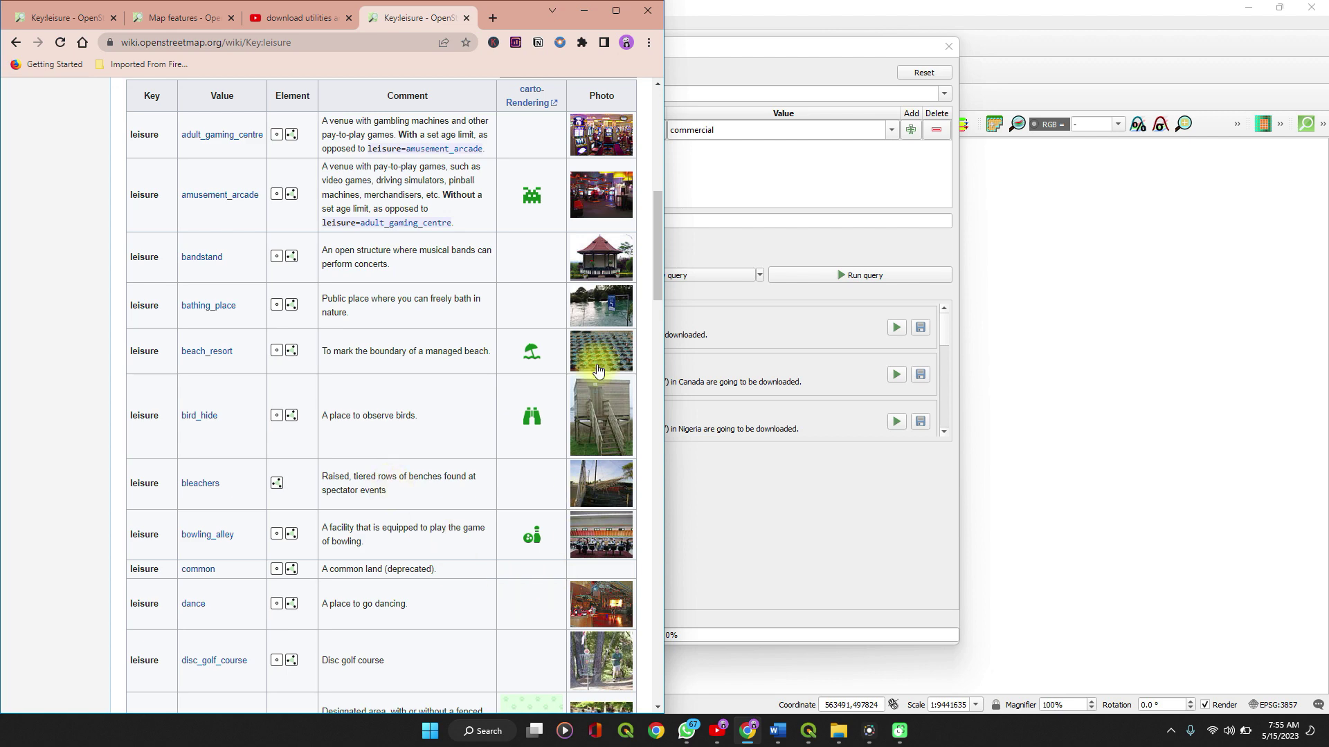
scroll(612, 532, down, 5)
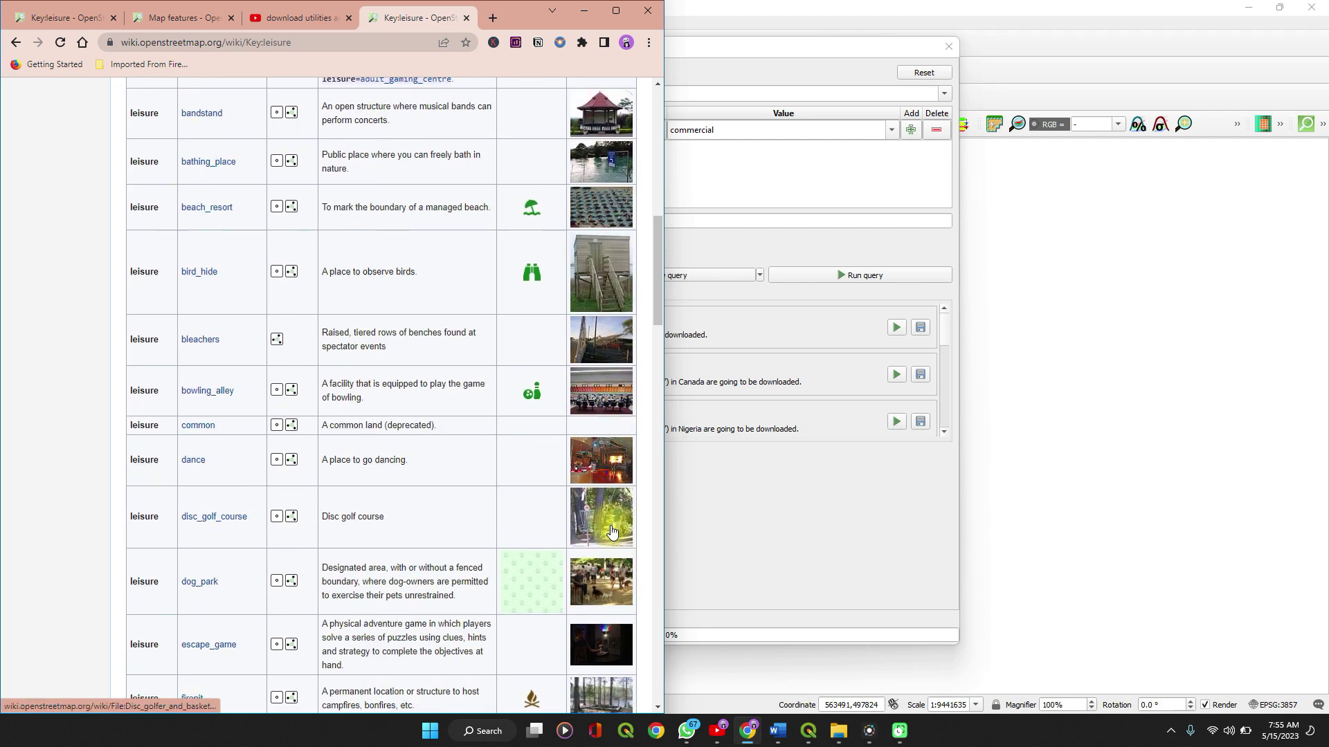
scroll(612, 532, up, 16)
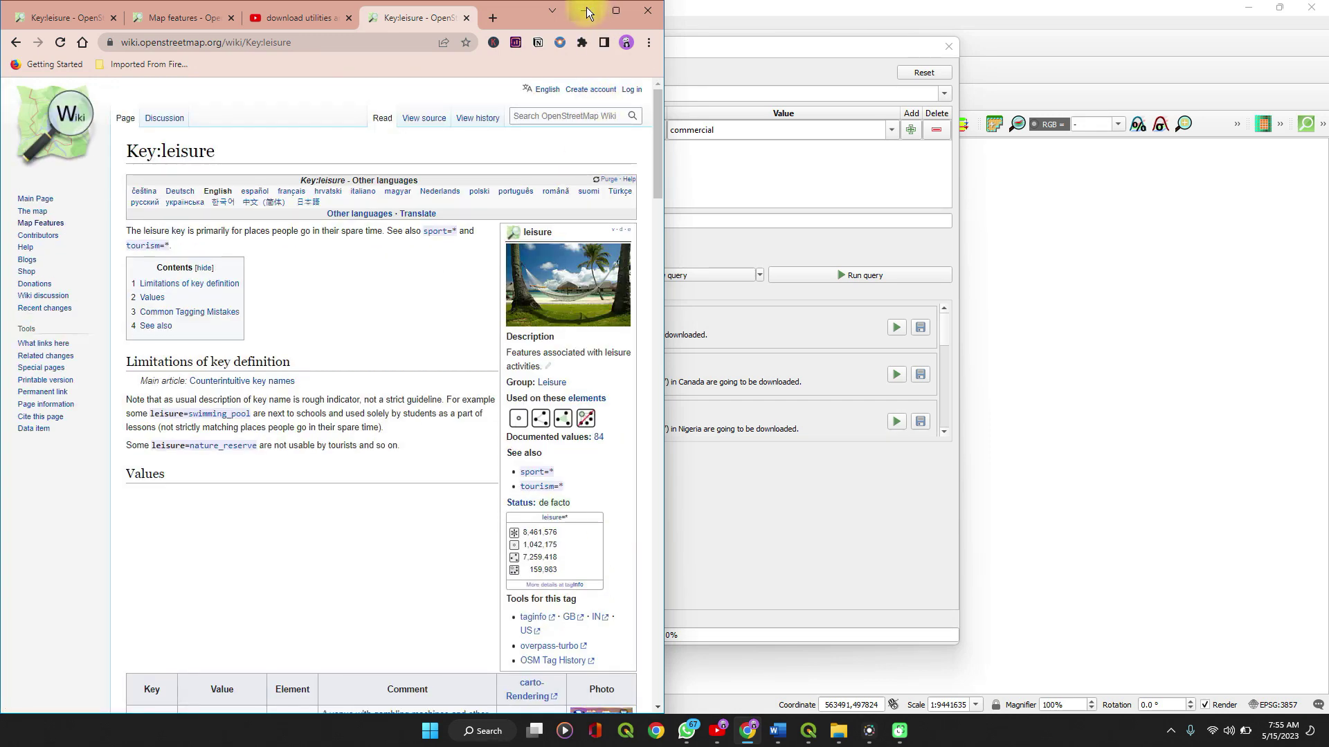
click(586, 11)
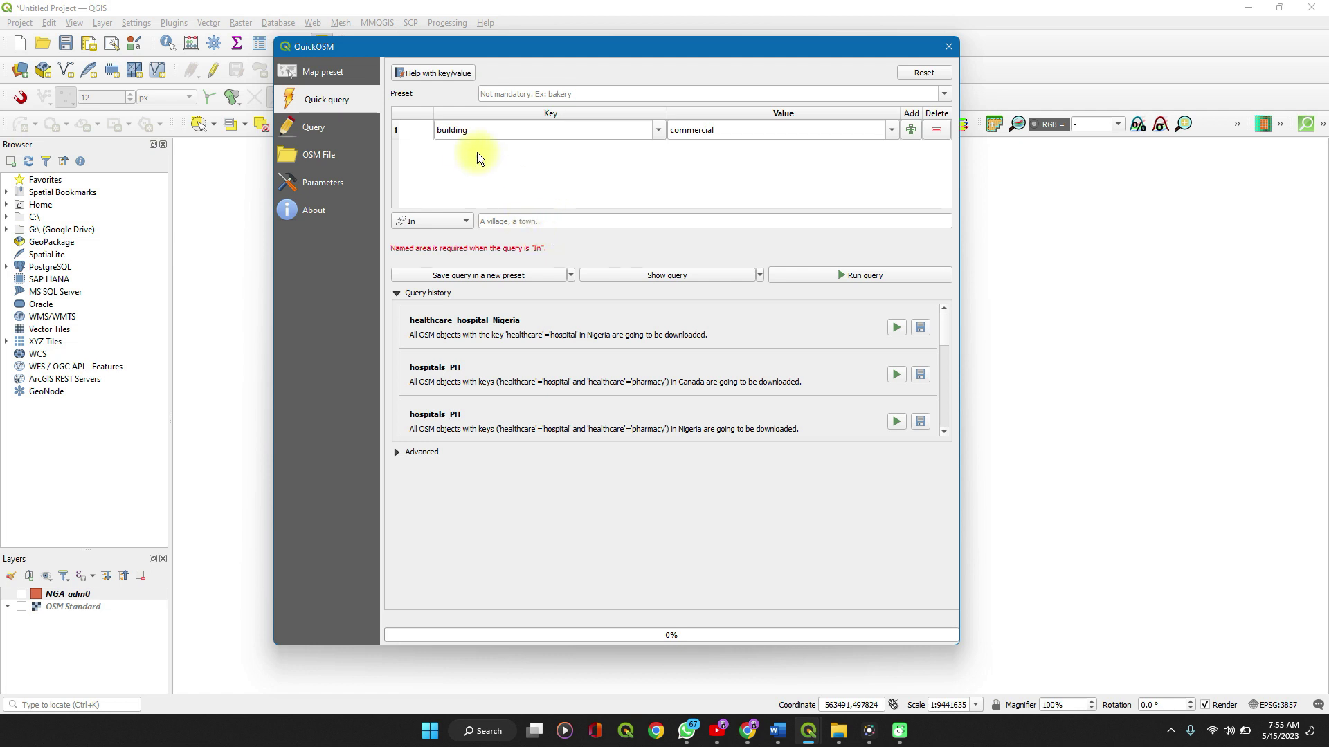
Replace the first condition with healthcare = hospital and add a second condition row.
click(658, 130)
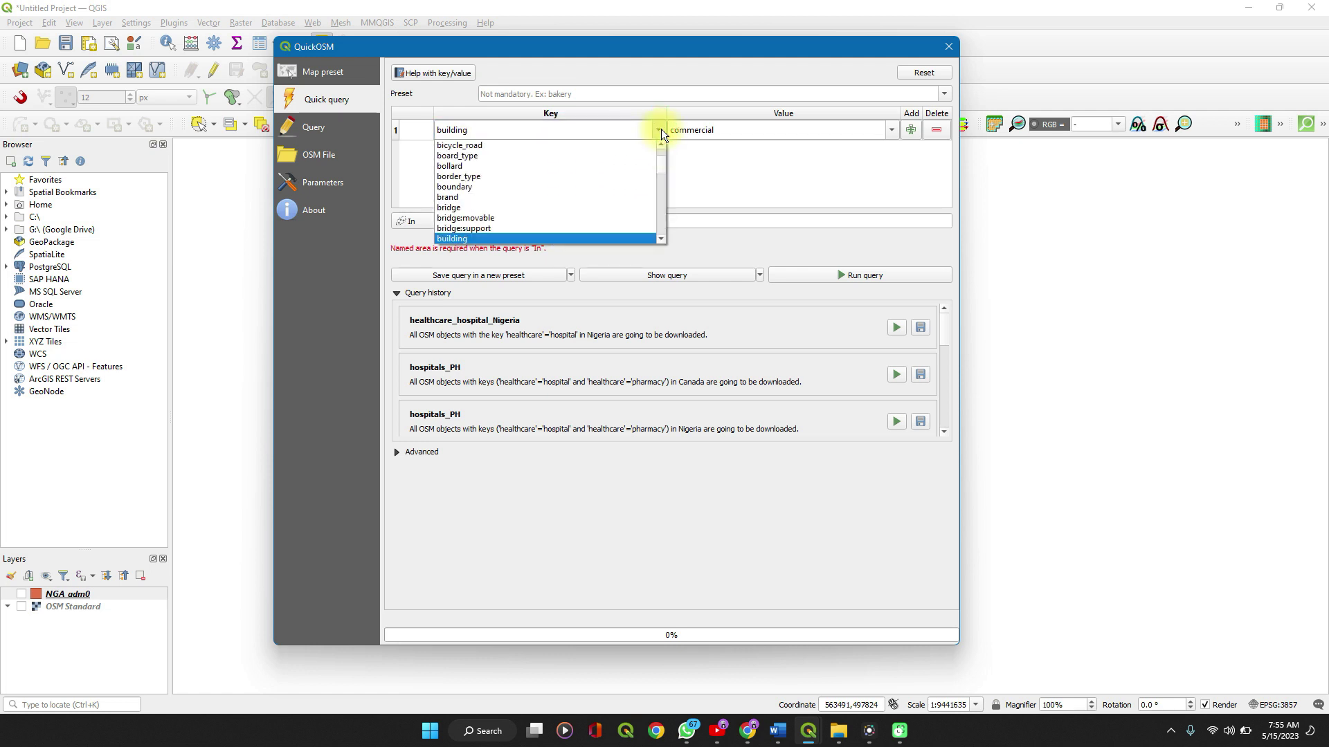
click(536, 130)
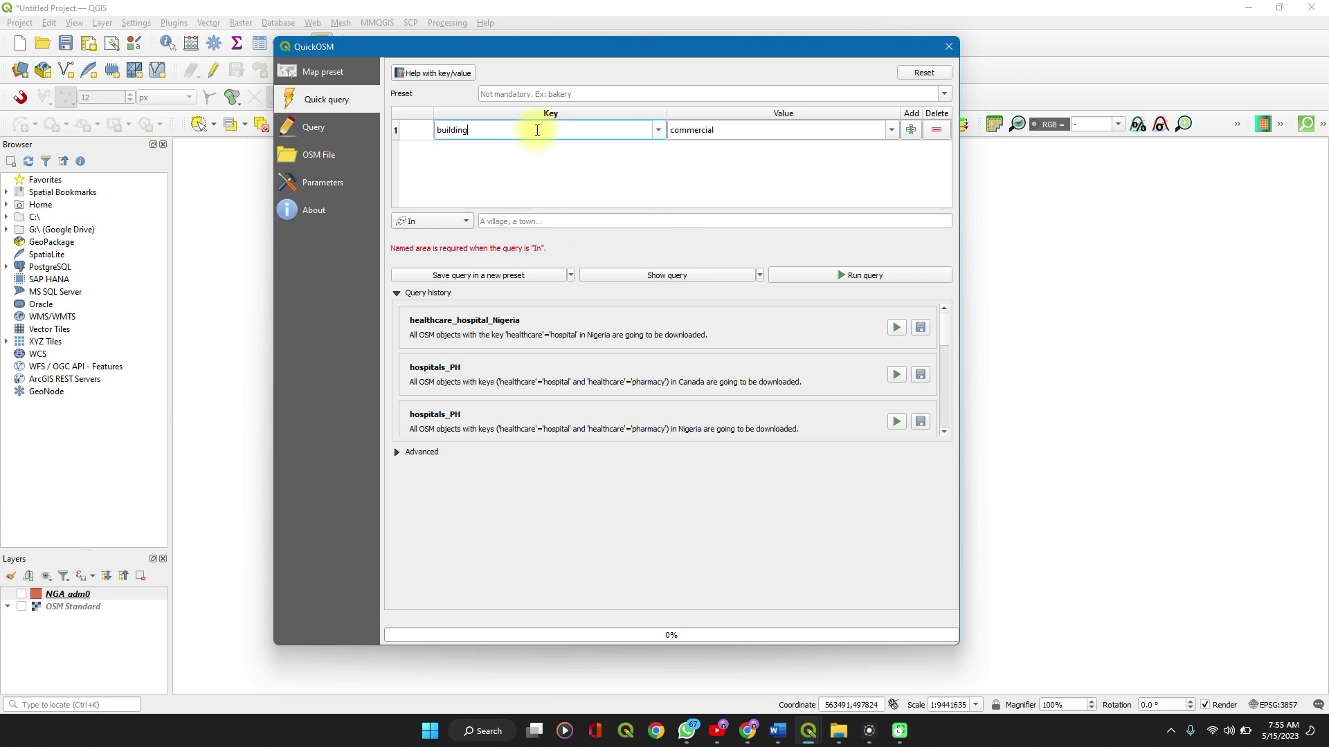
key(BackSpace)
key(BackSpace)
key(BackSpace)
key(BackSpace)
key(BackSpace)
key(BackSpace)
key(BackSpace)
key(BackSpace)
text(he)
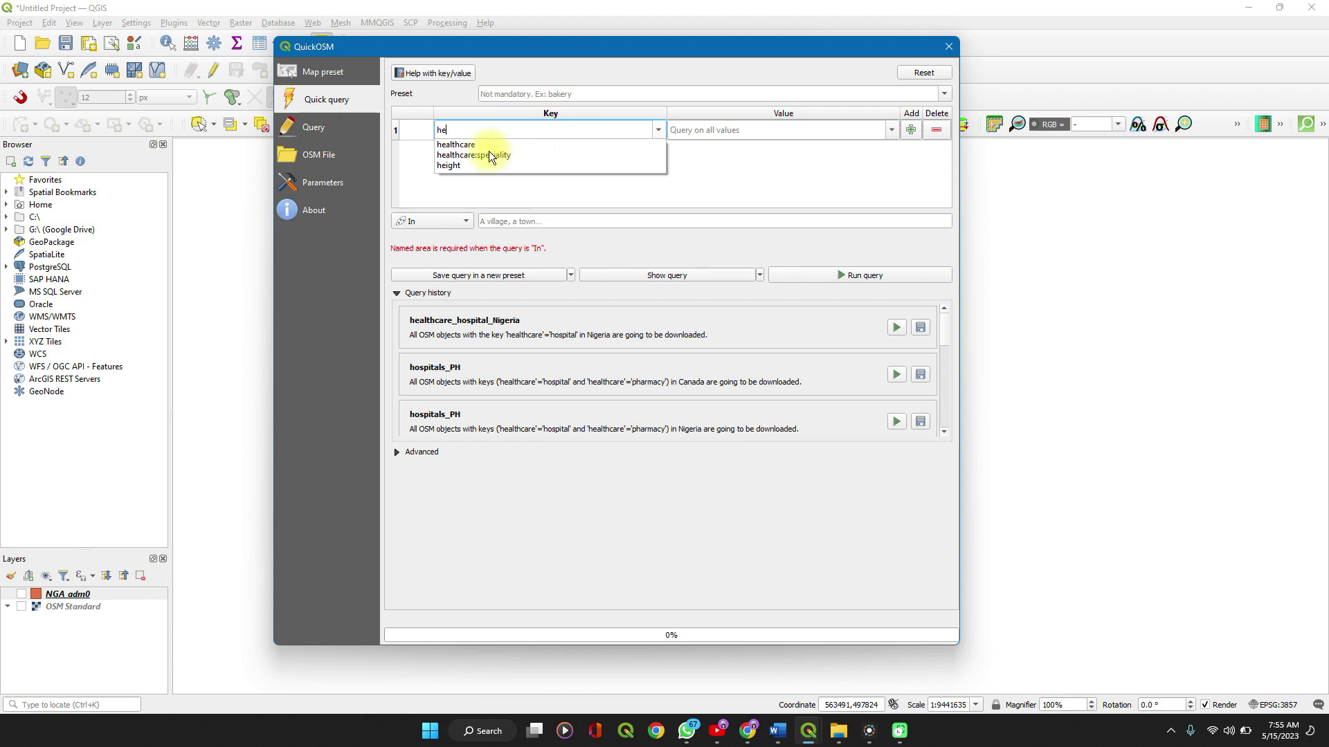
click(487, 145)
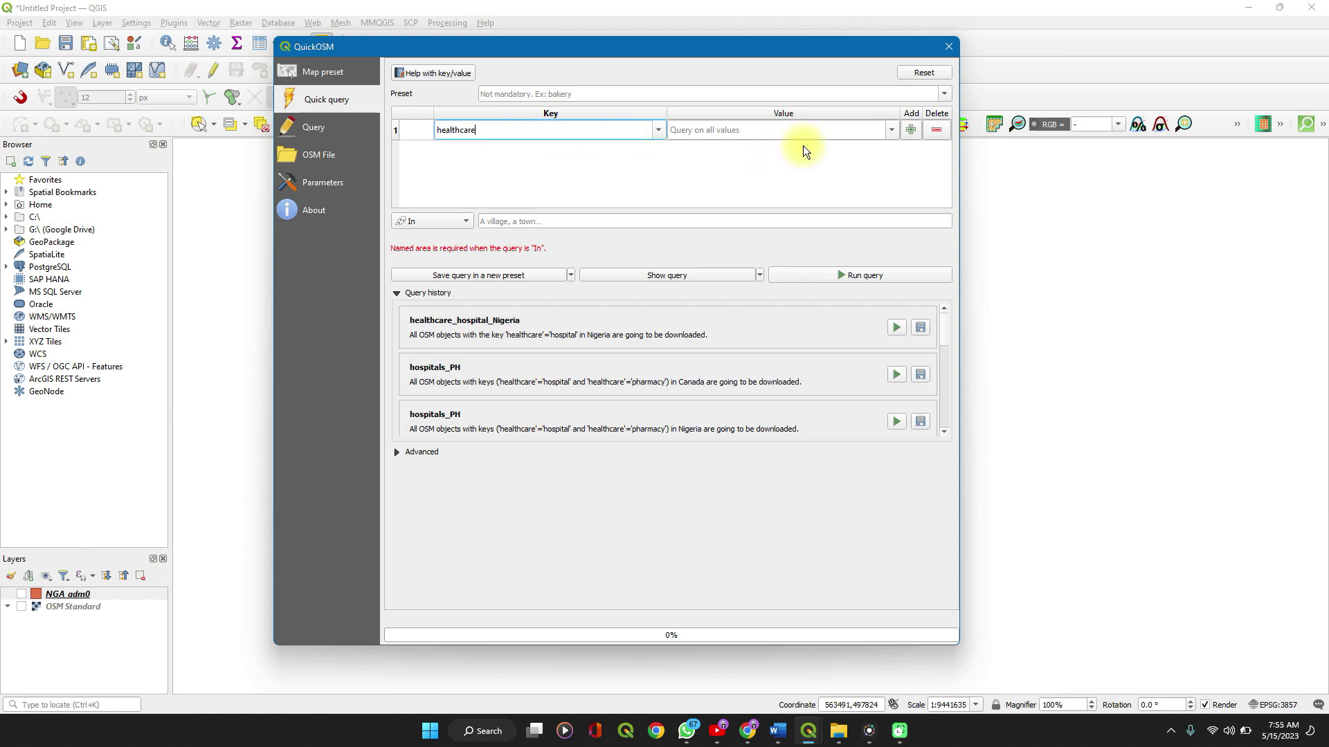
click(893, 129)
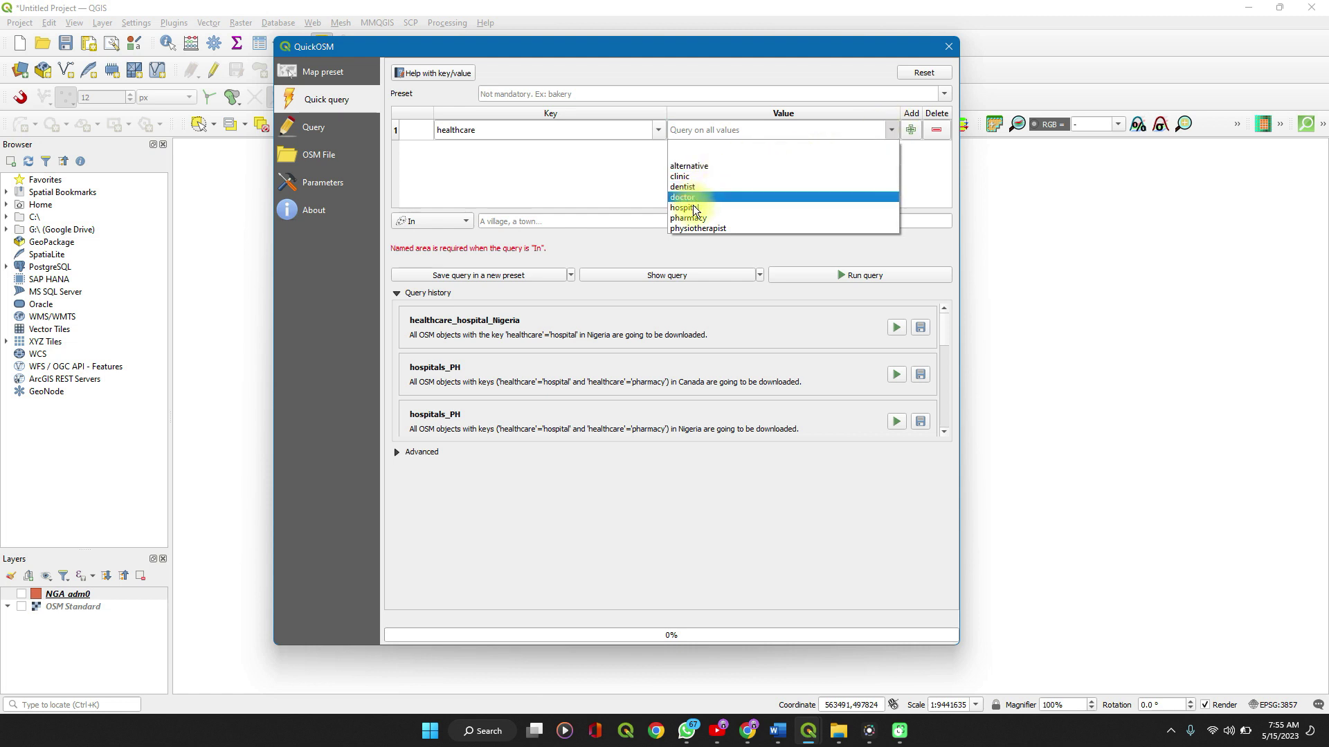
click(685, 207)
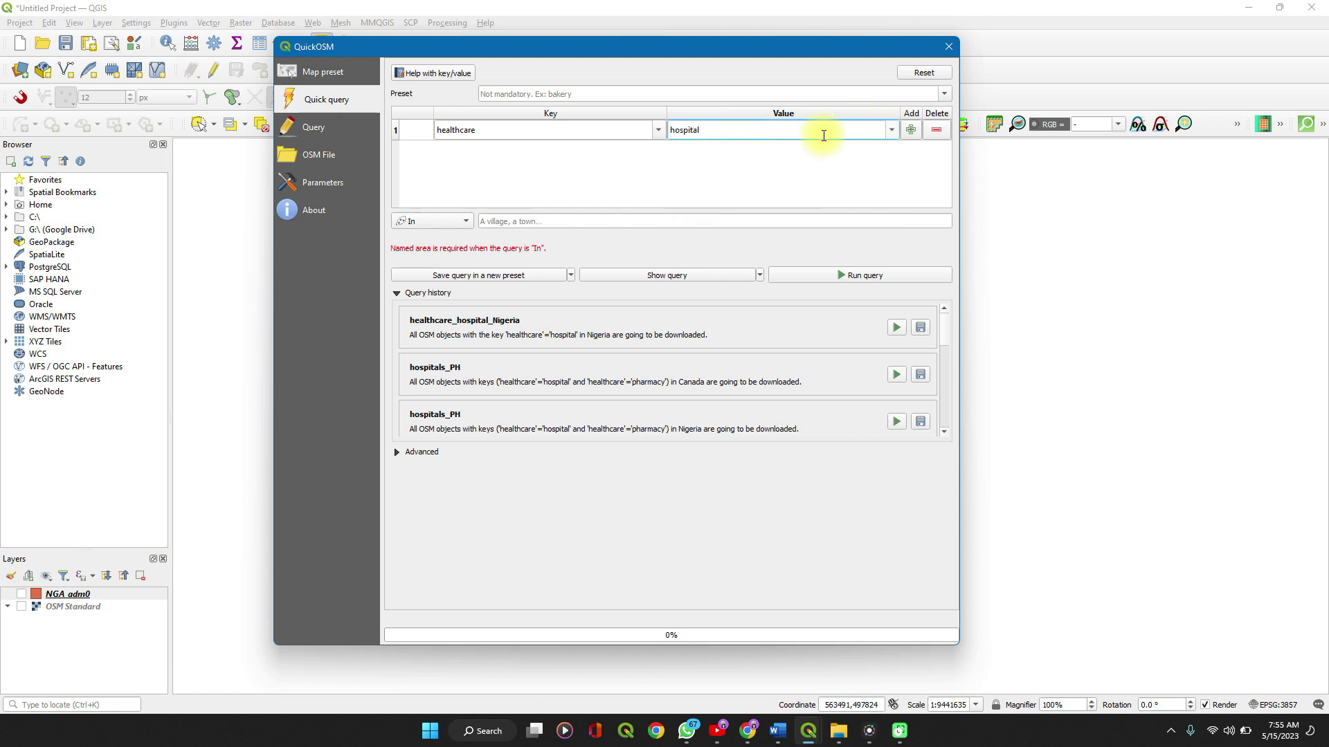
click(890, 131)
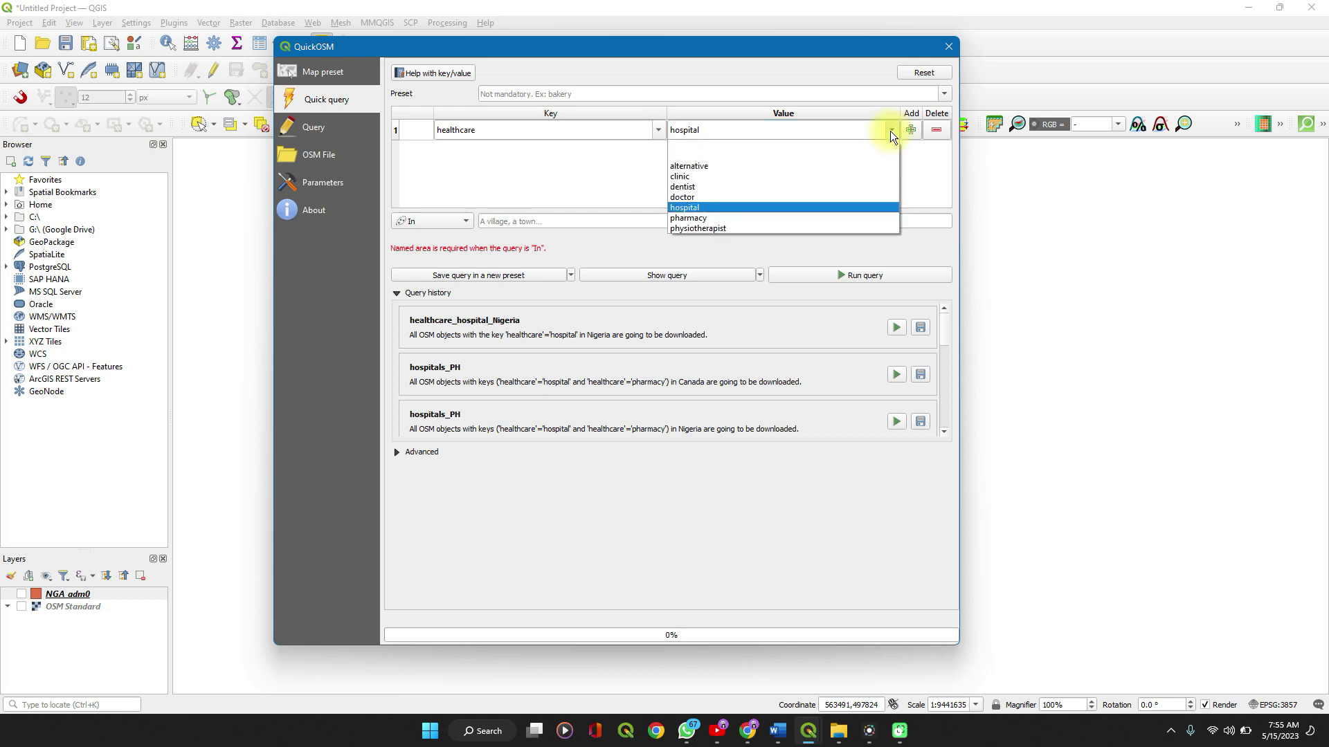
click(890, 131)
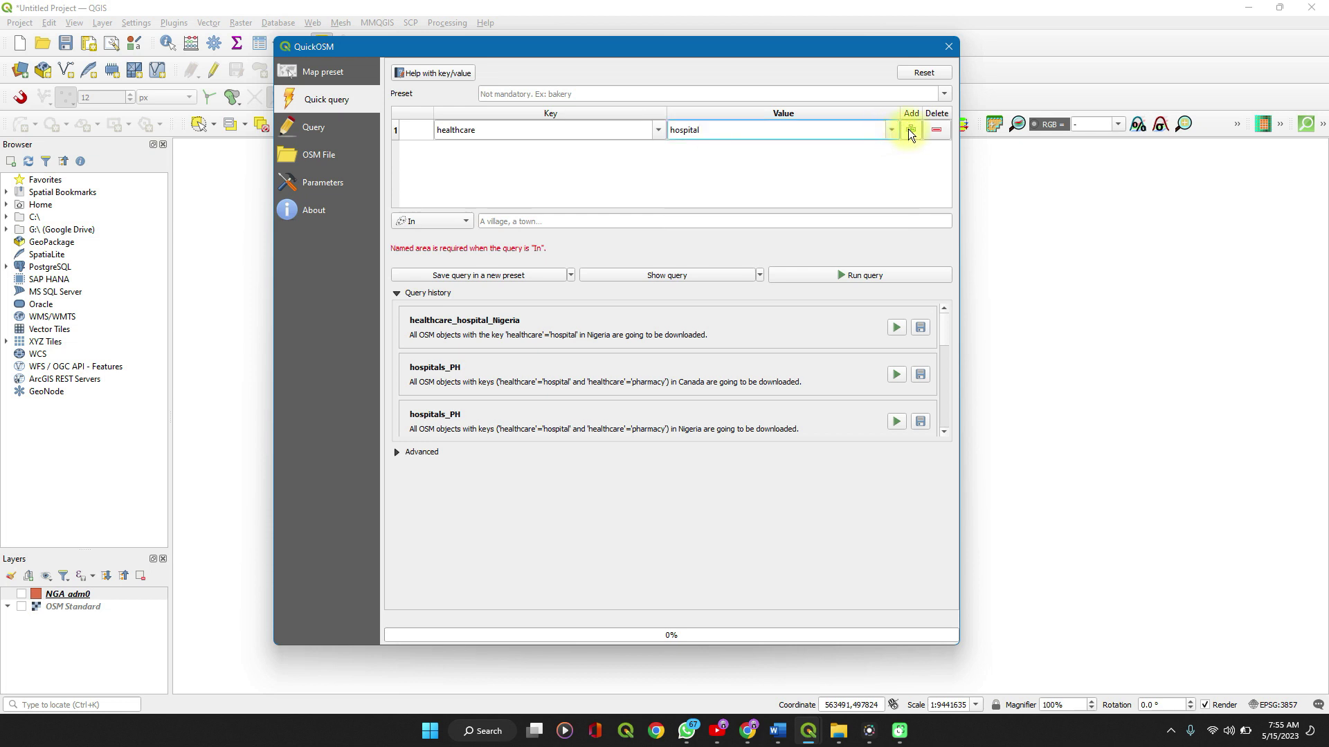
click(911, 130)
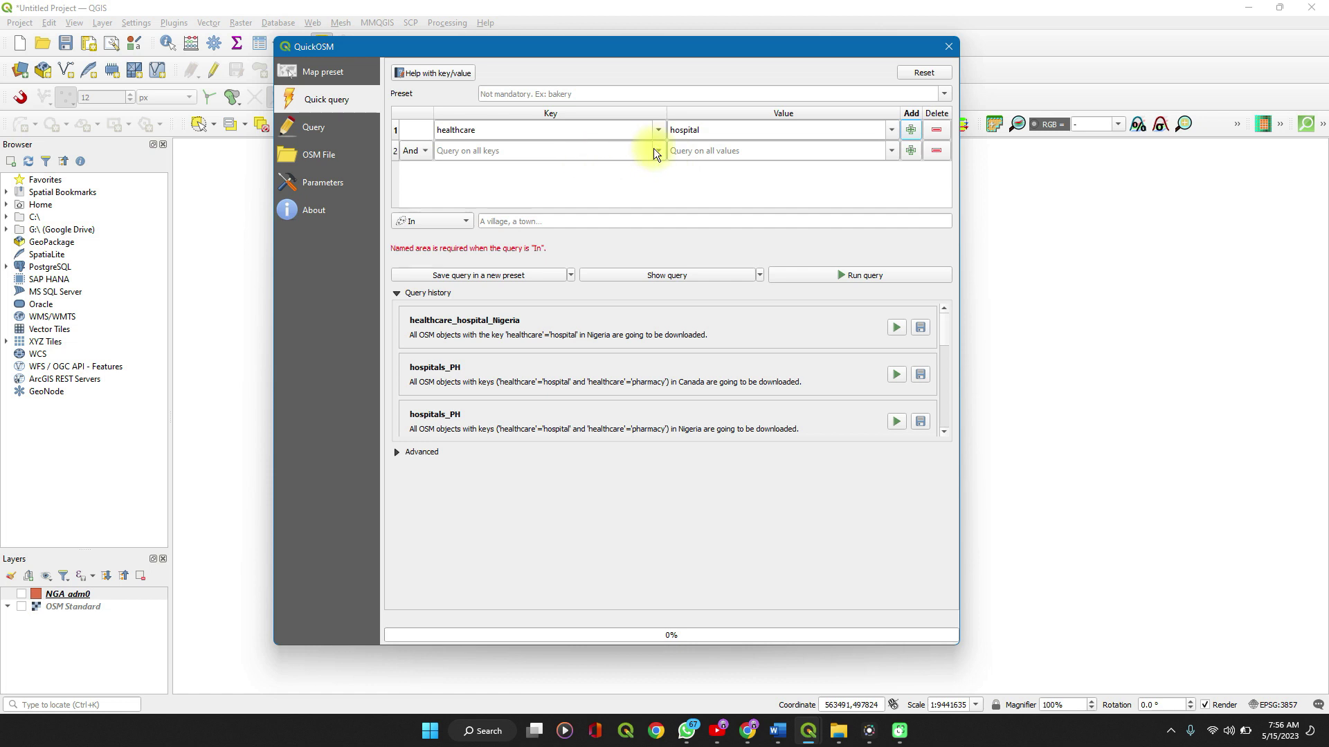
Set the second condition to healthcare = pharmacy, keeping And as the operator.
click(628, 153)
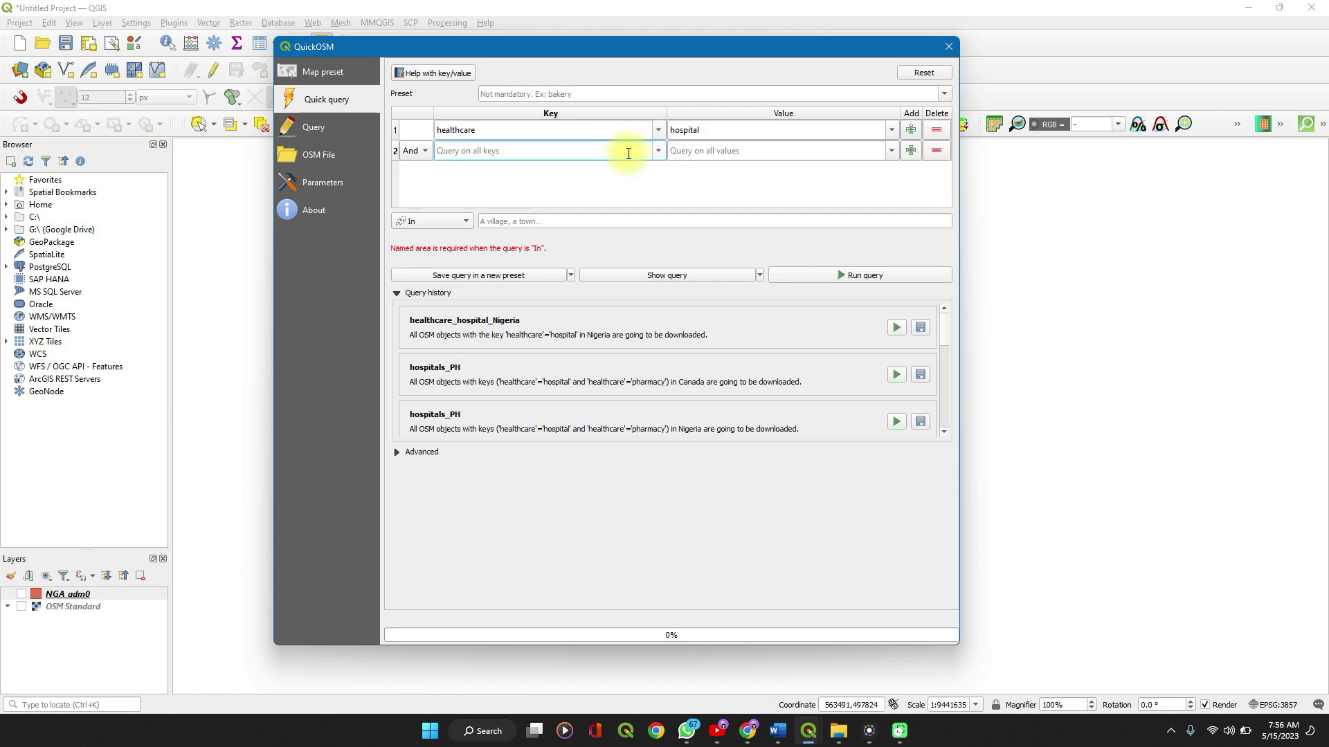
text(he)
key(Down)
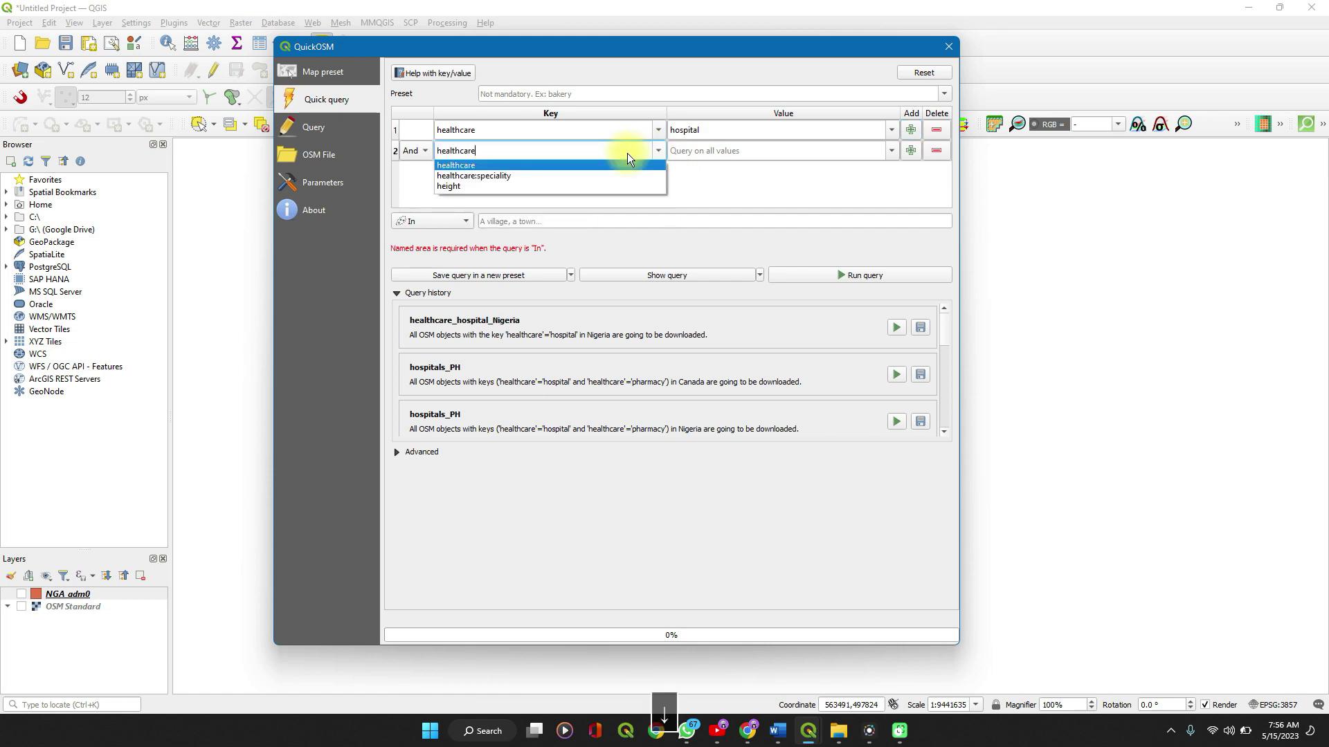
key(Return)
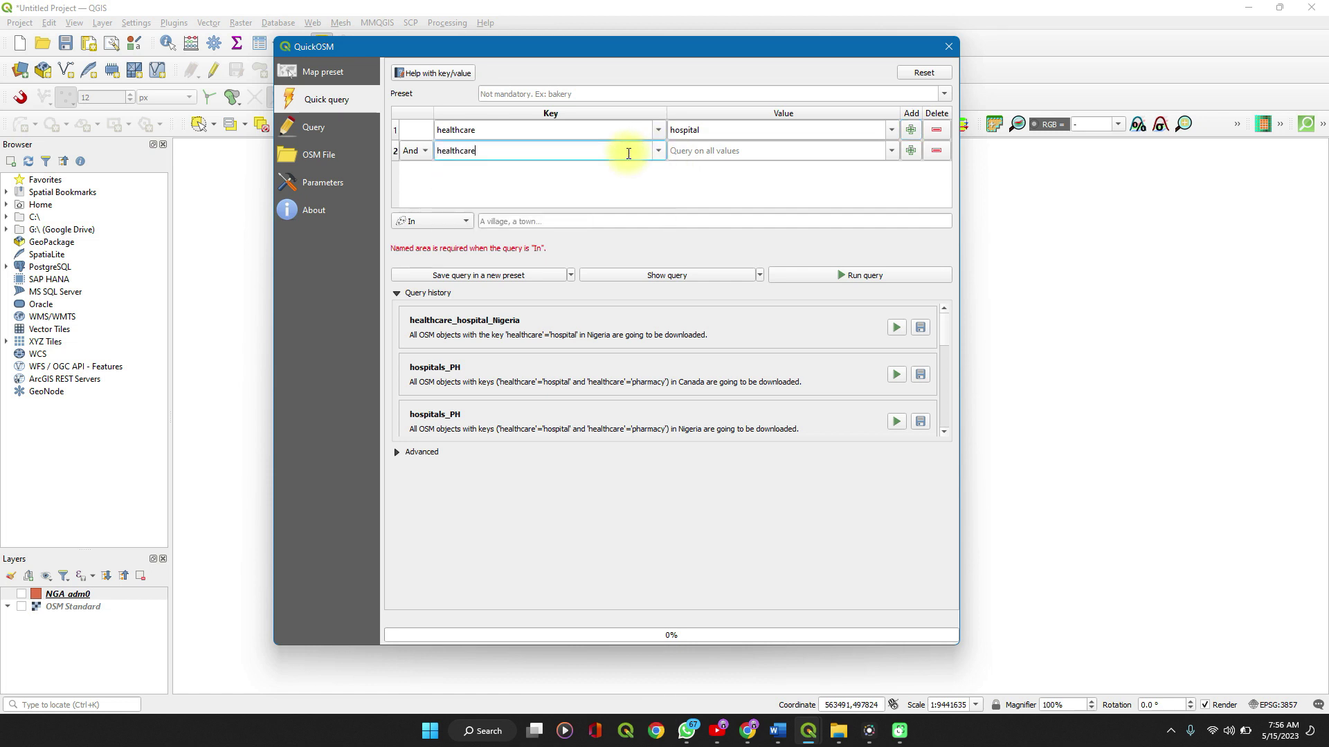
click(891, 149)
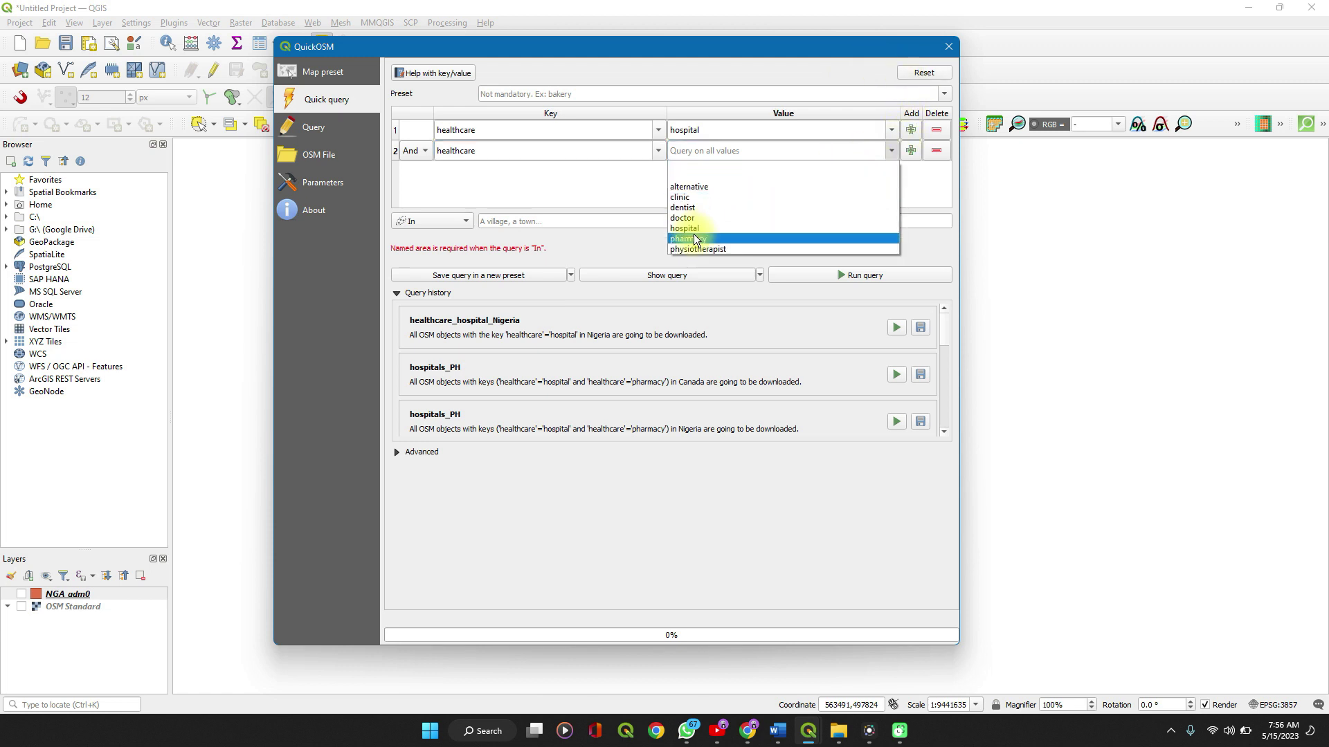
click(695, 239)
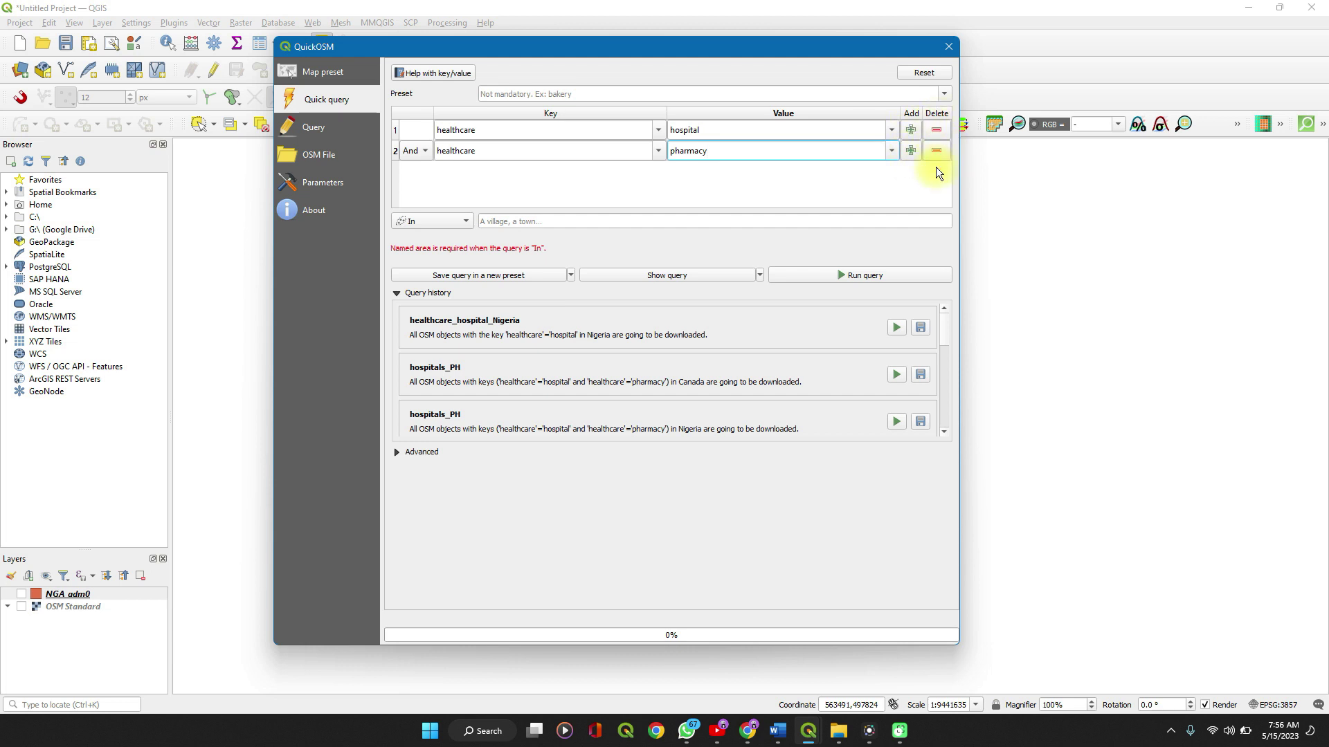
click(405, 149)
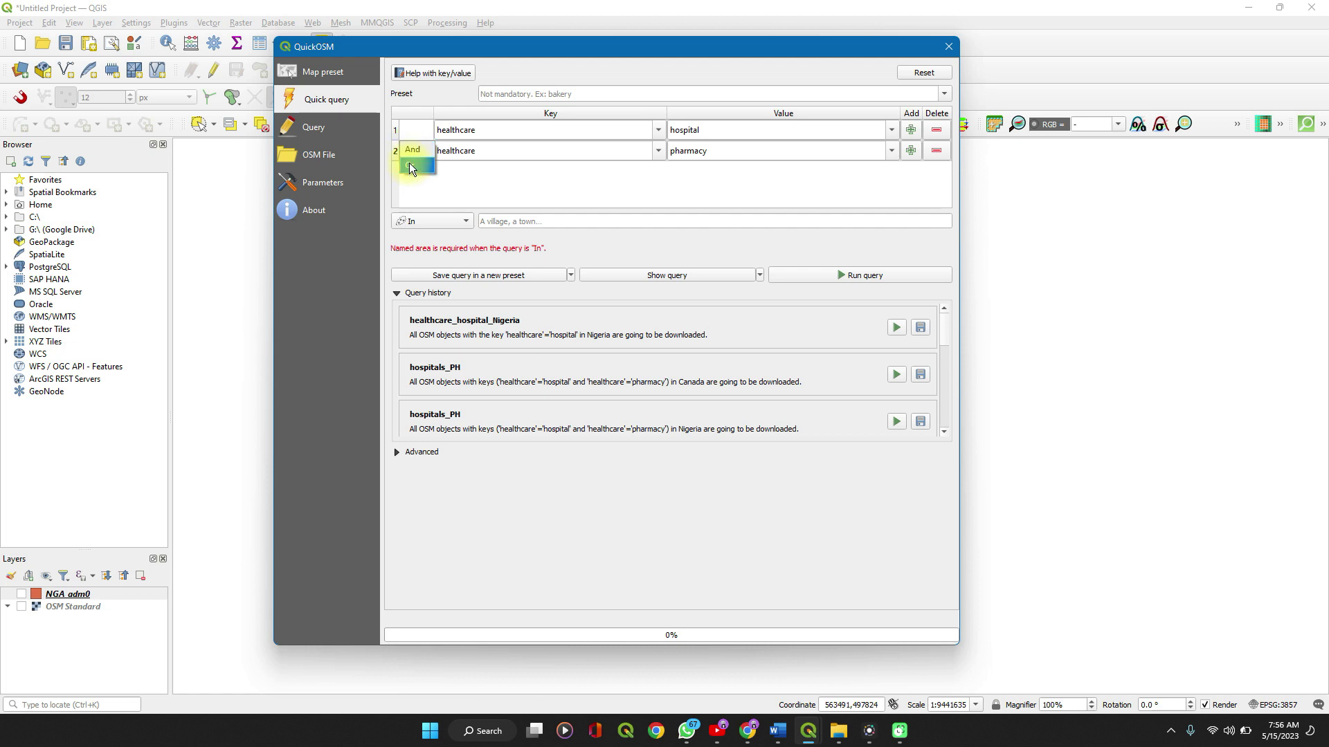
click(451, 188)
click(462, 223)
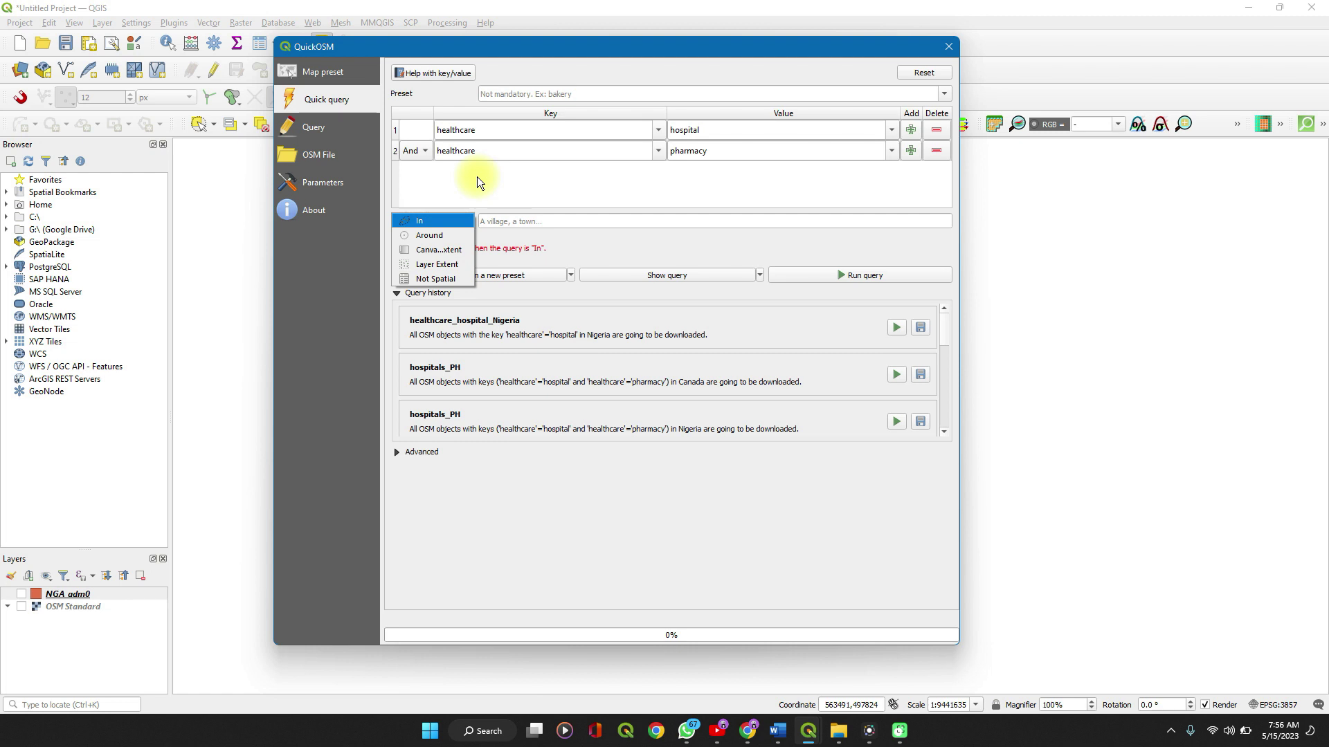
Switch the spatial filter from In to Around, leaving the 1000 m radius.
click(531, 222)
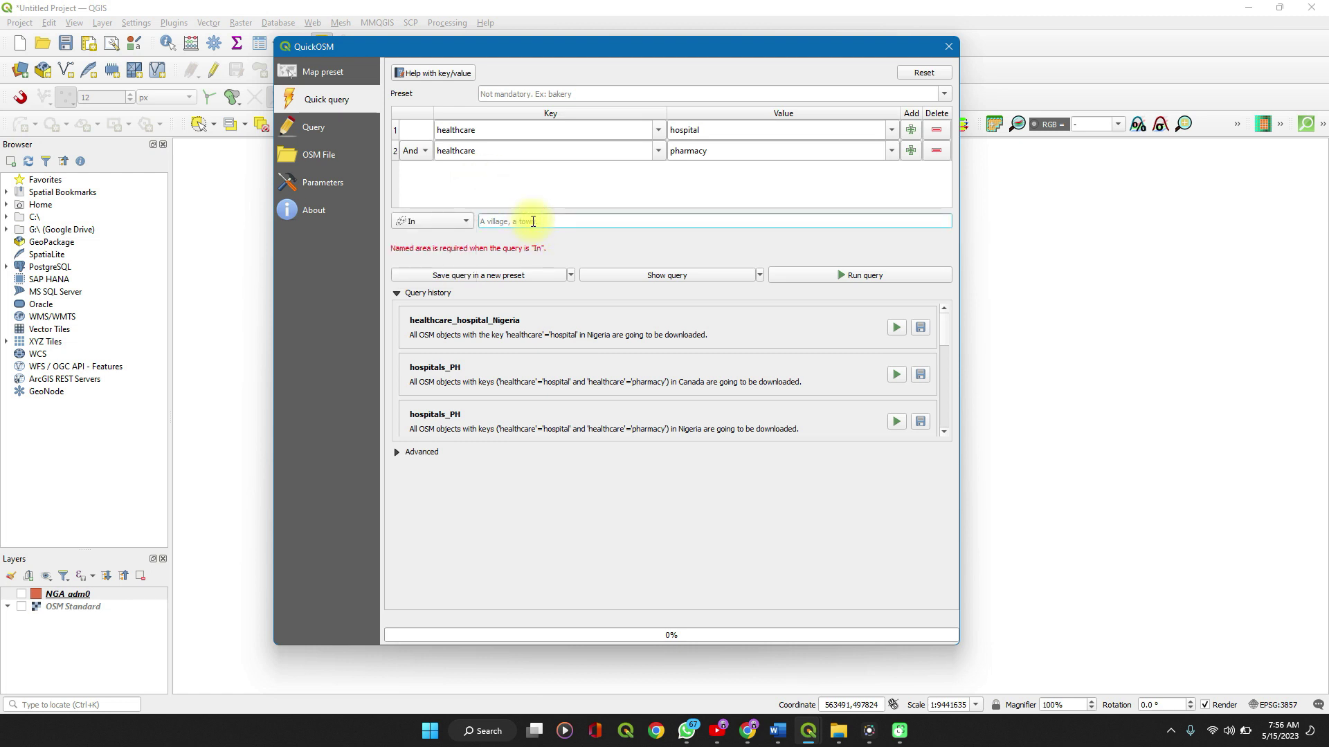
click(471, 222)
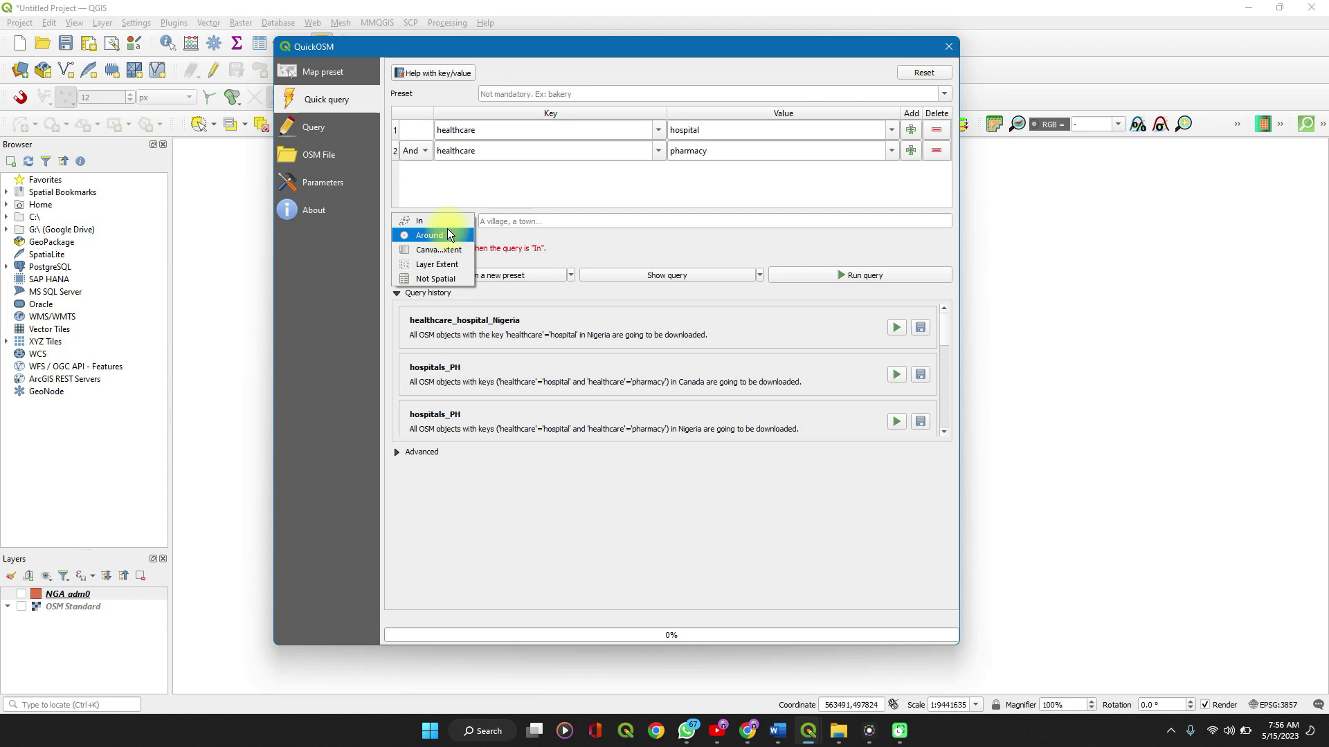
click(448, 235)
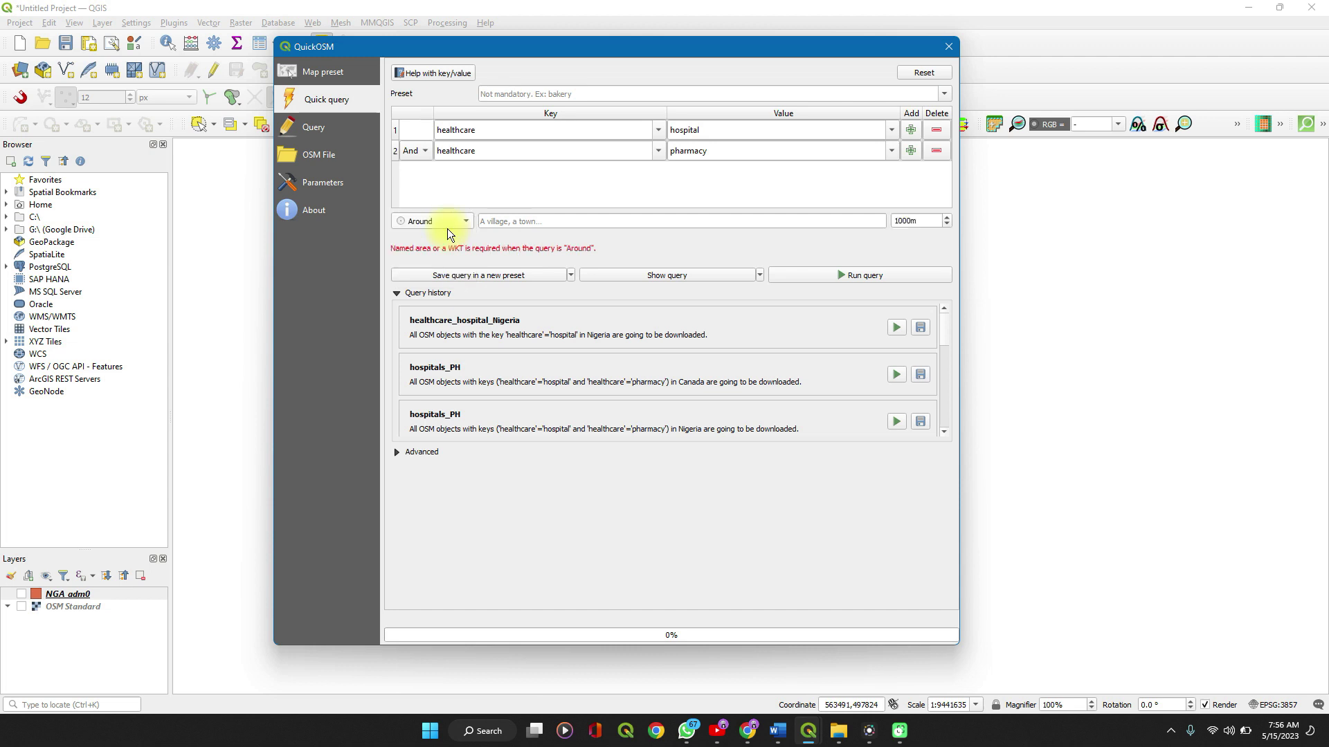
click(513, 220)
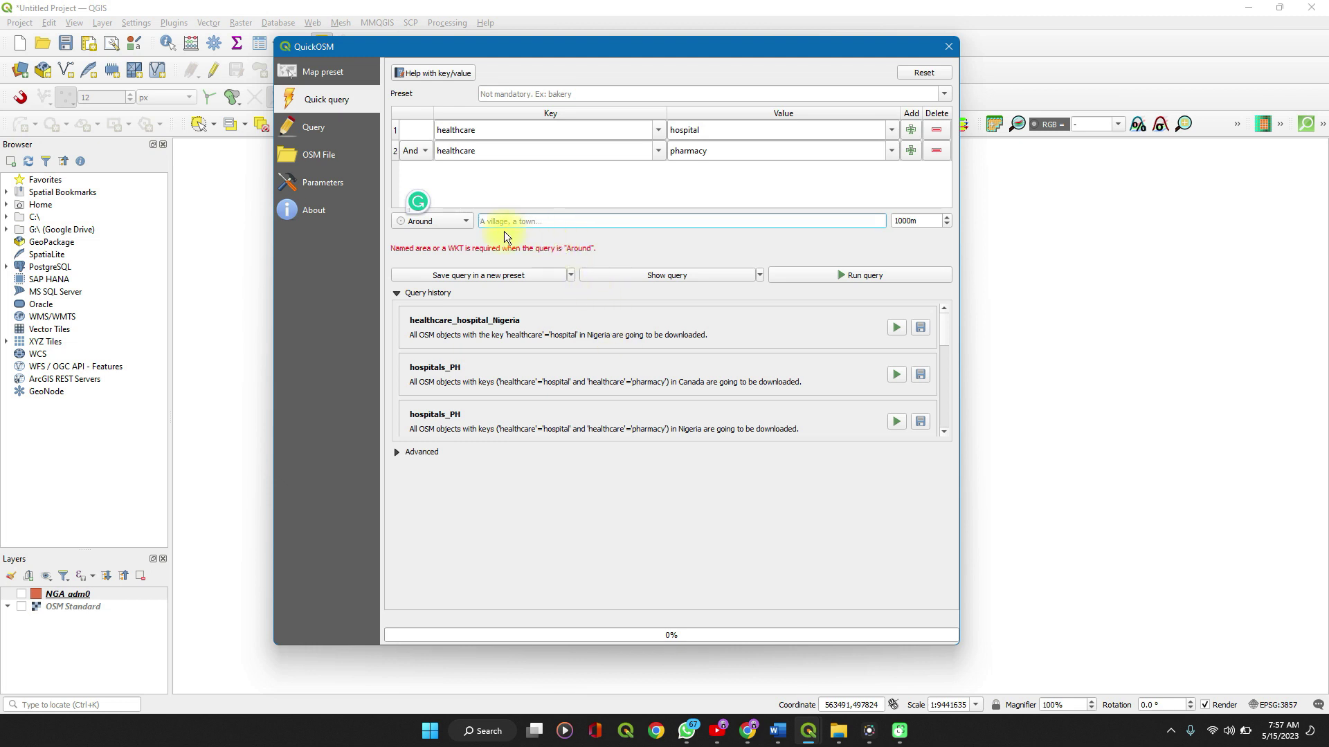
click(468, 223)
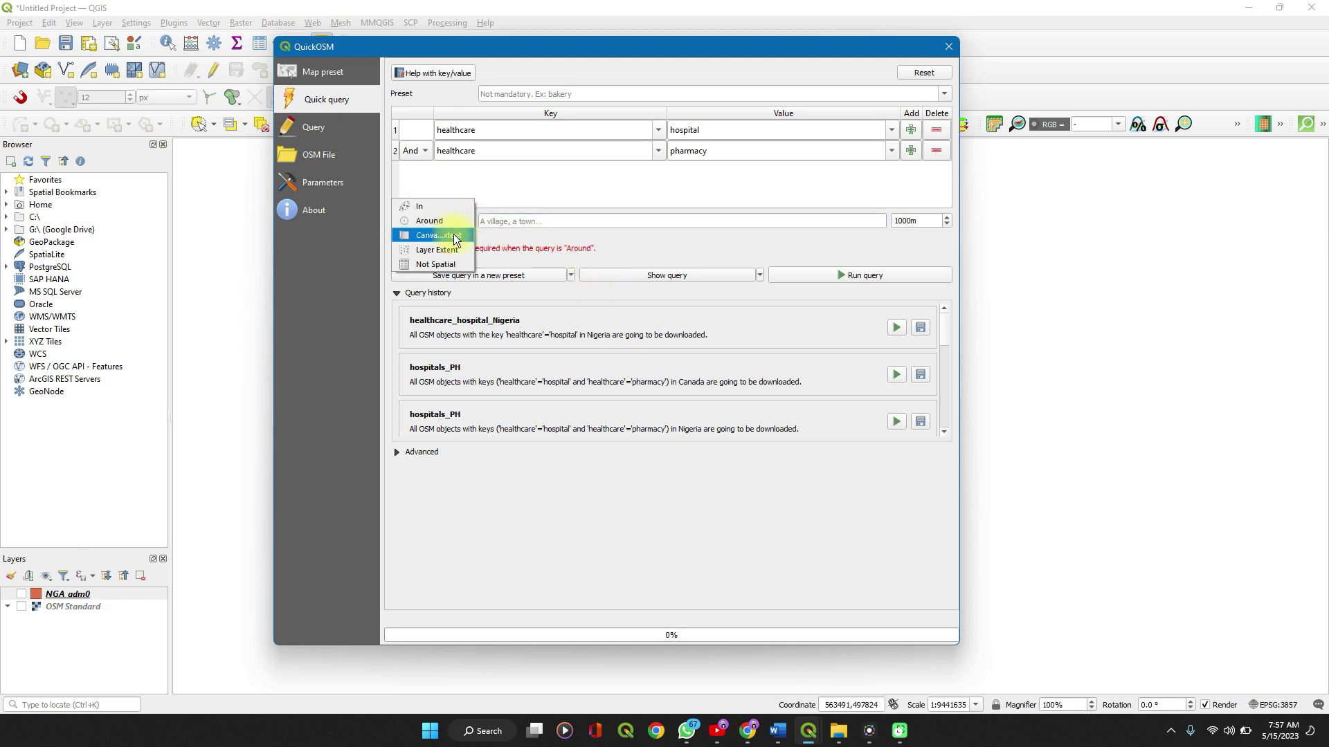
Set the query extent to Canvas Extent and show the OSM Standard basemap centred on Nigeria.
click(453, 236)
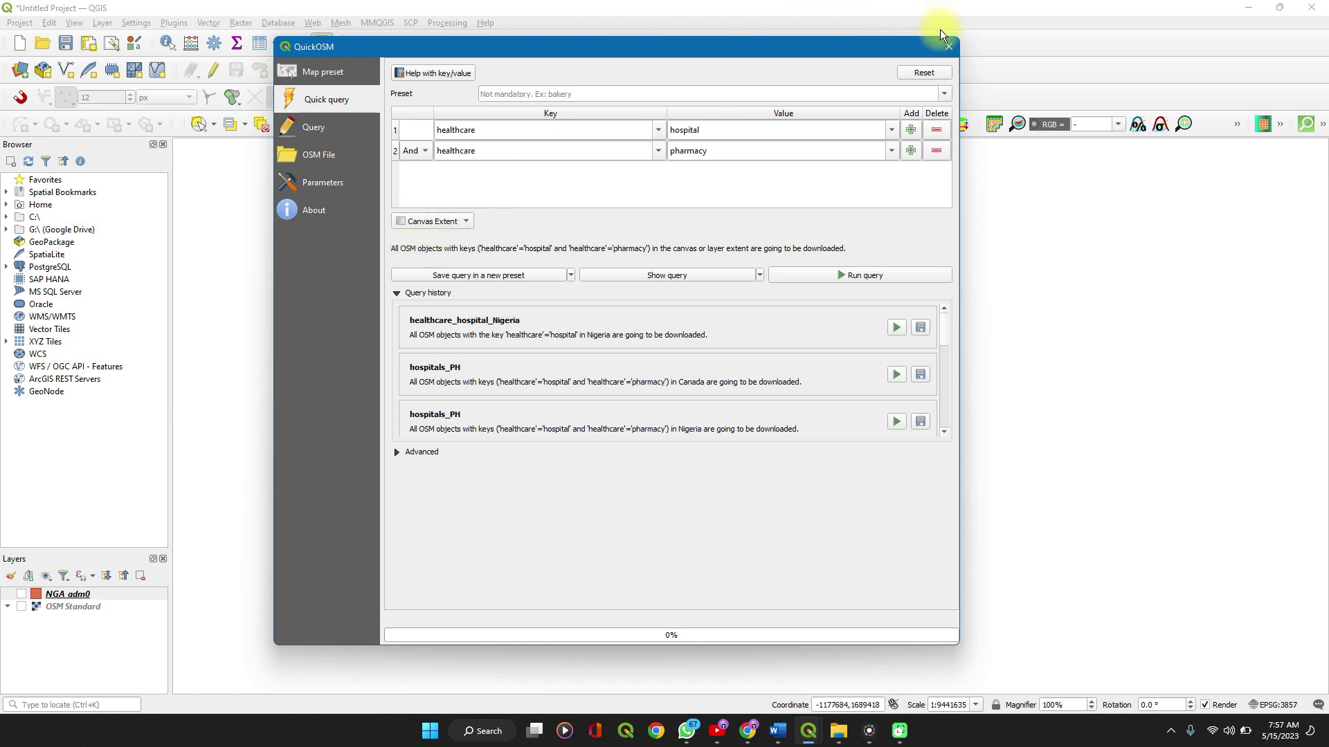
click(22, 607)
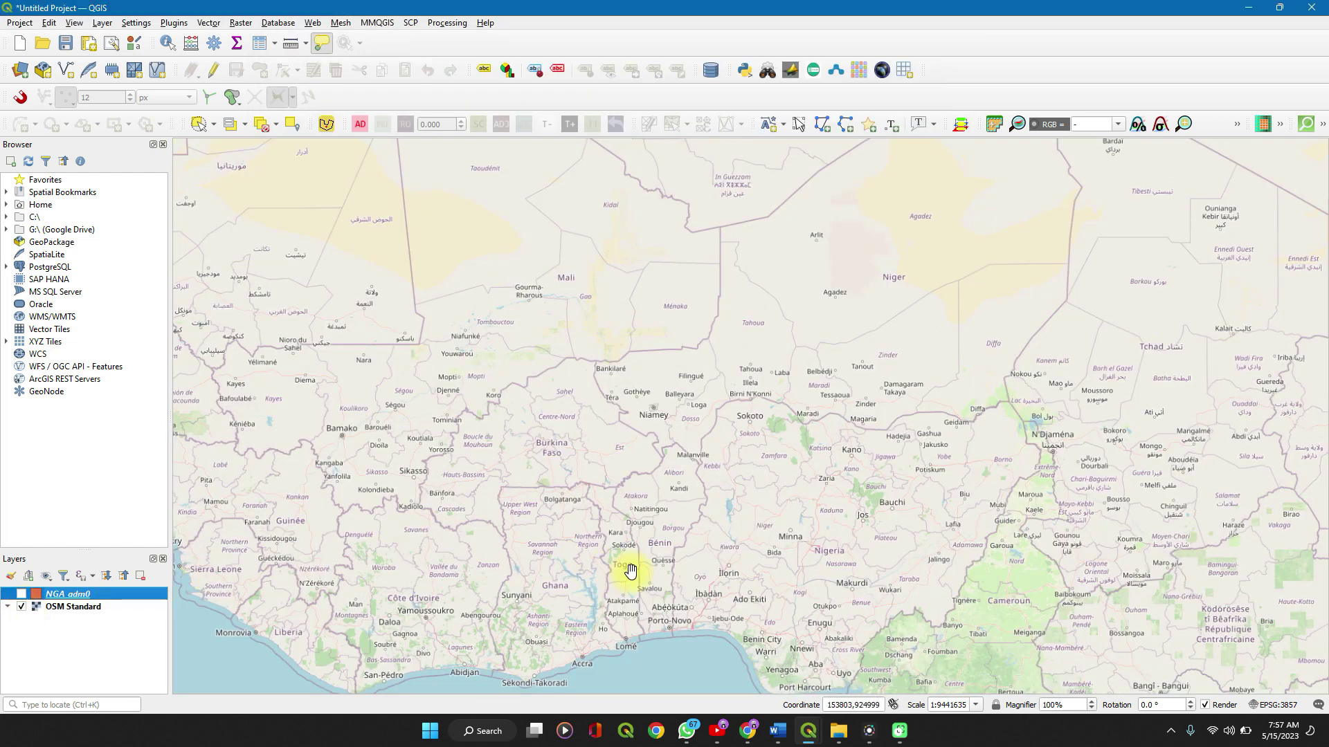
scroll(892, 595, up, 2)
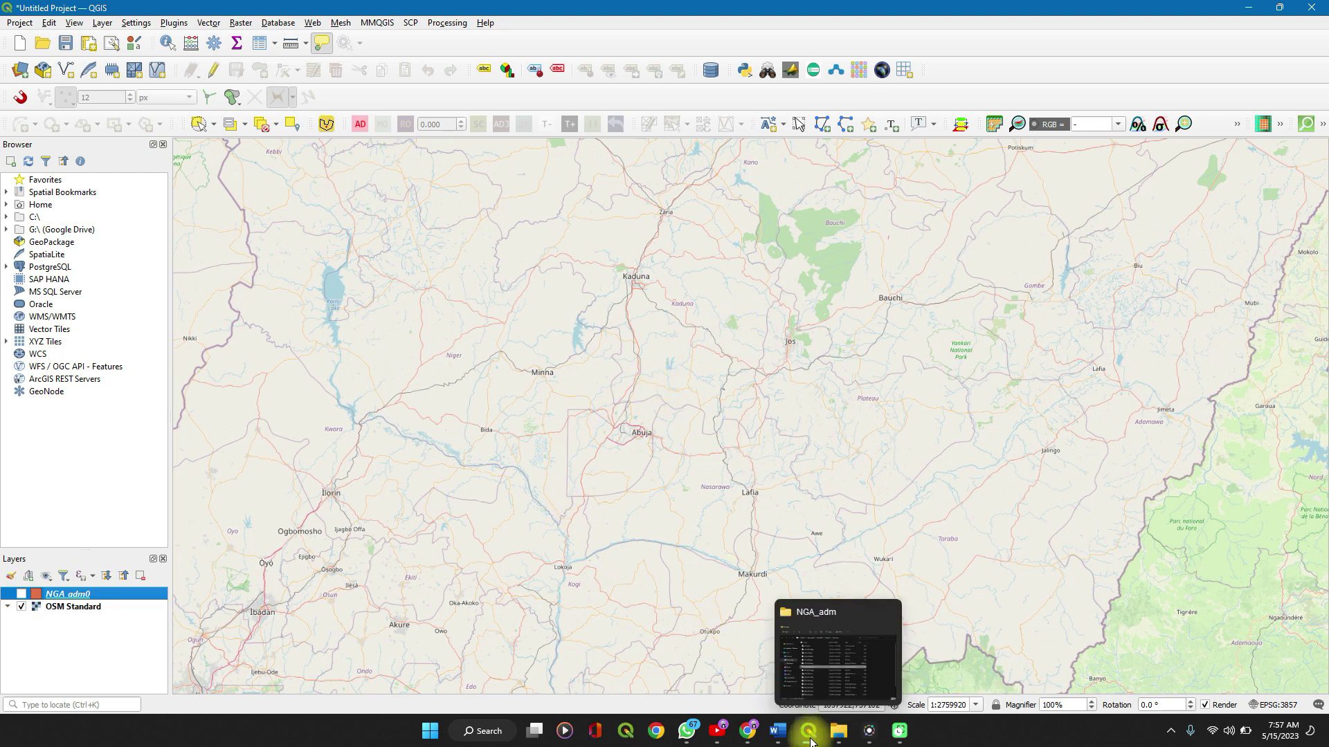
mouse_move(810, 741)
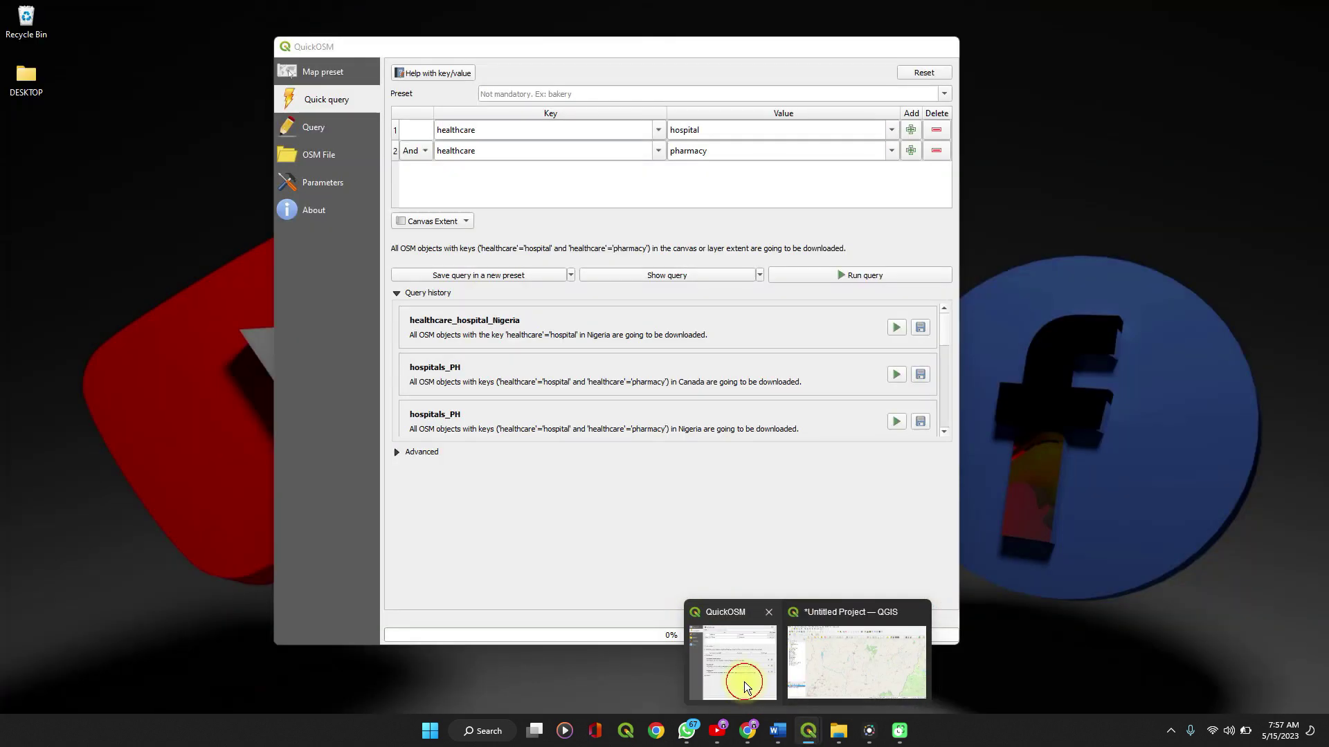
click(742, 685)
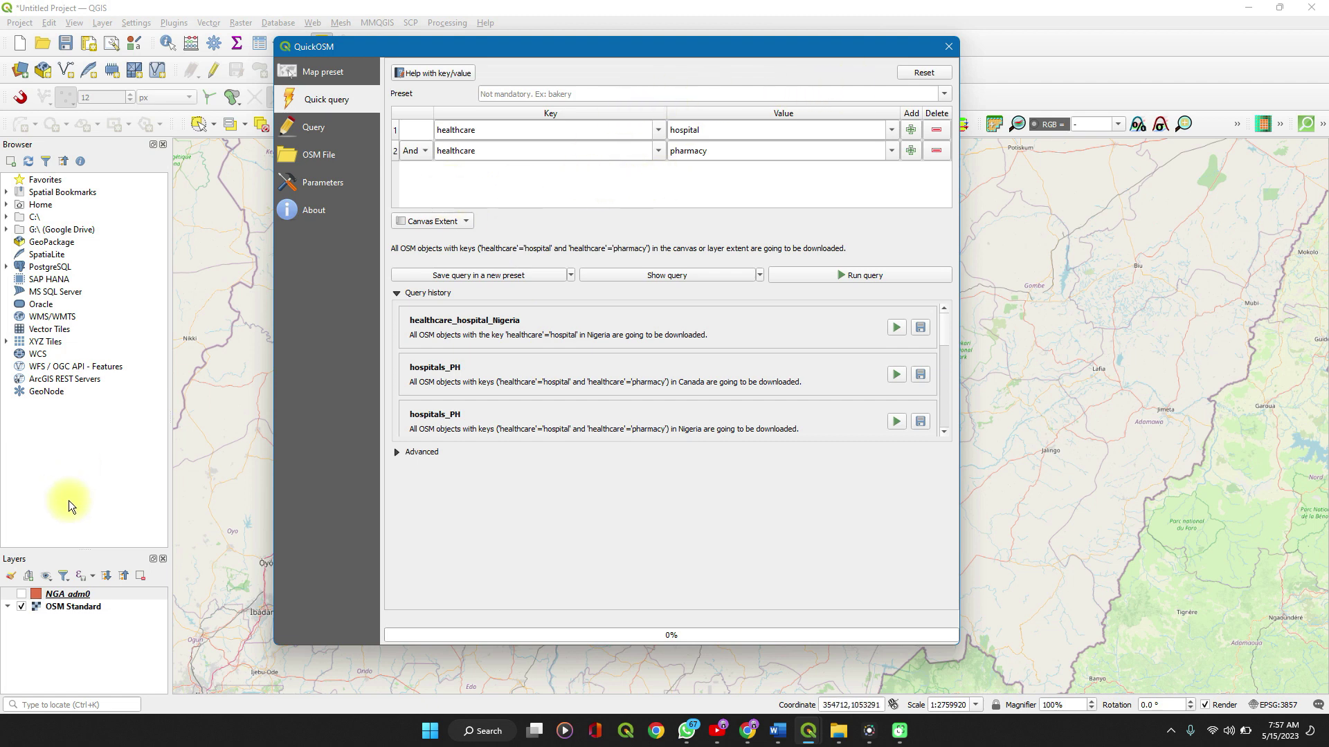
click(95, 637)
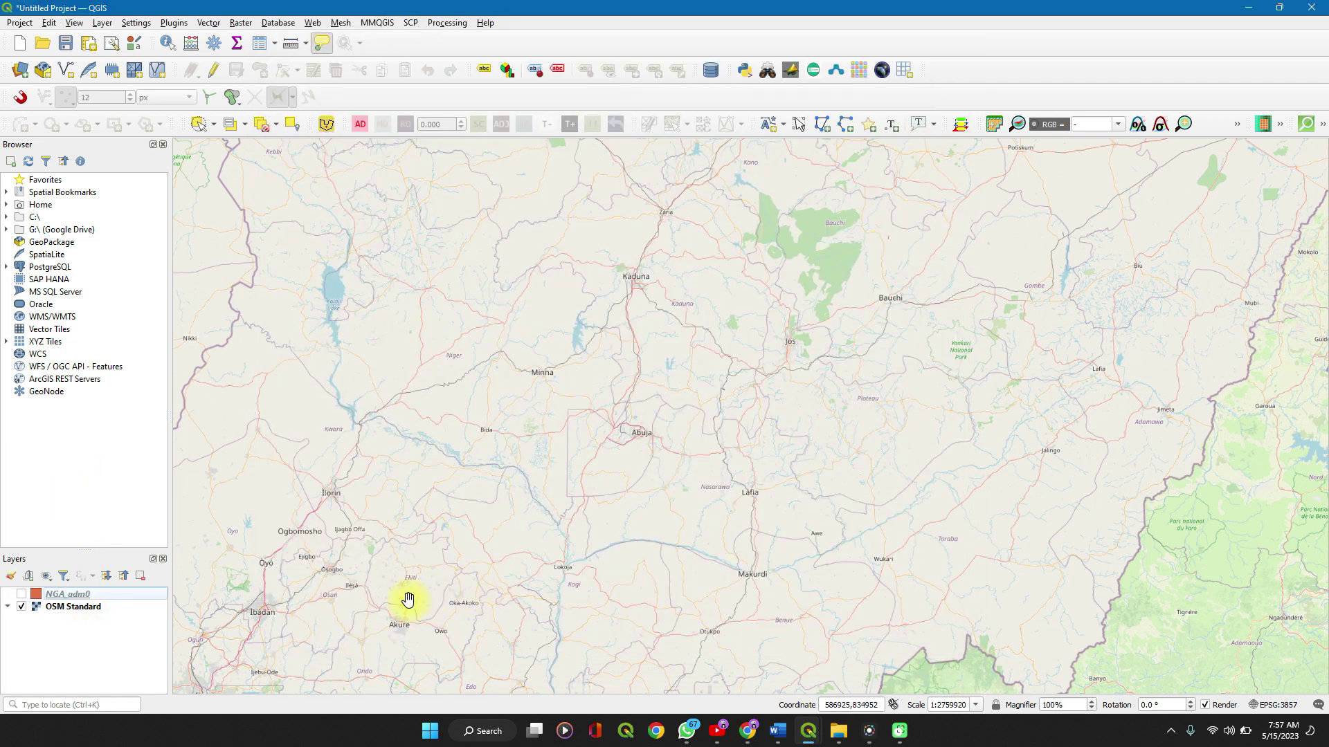
scroll(407, 600, down, 1)
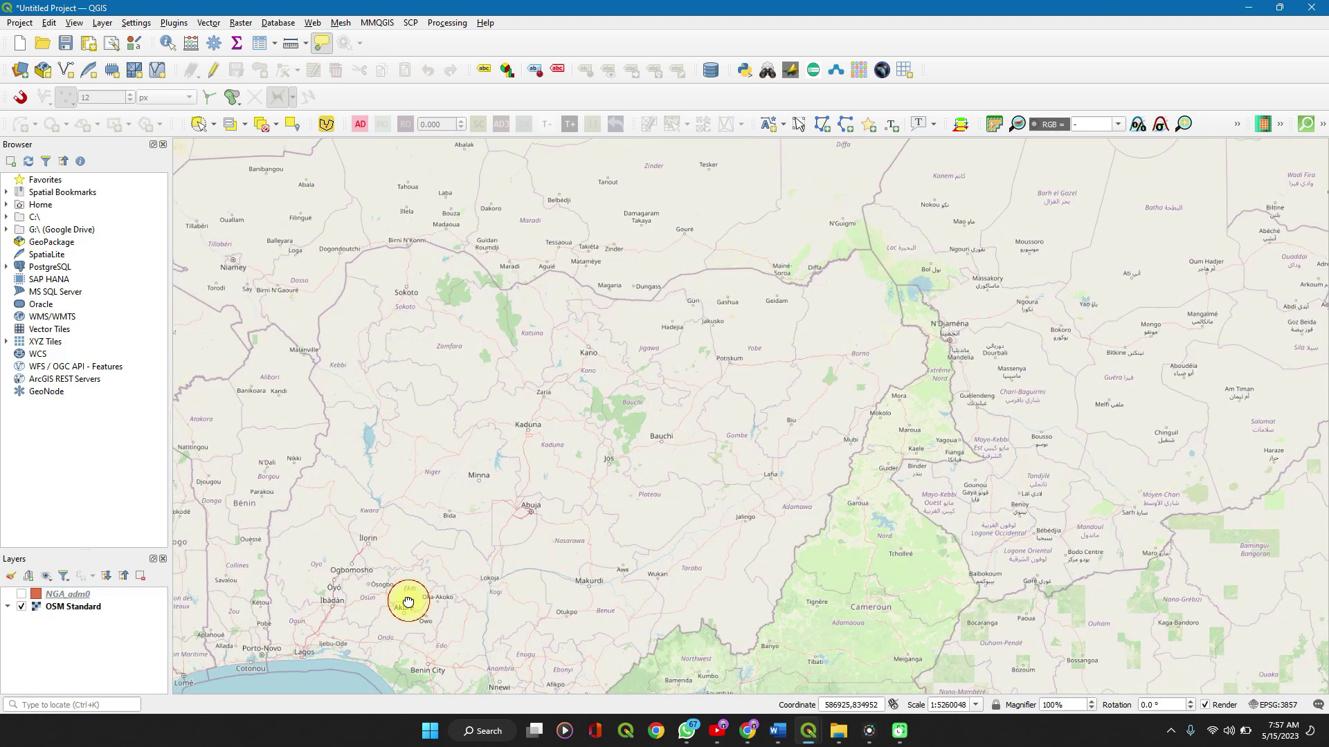
drag(407, 600, 436, 526)
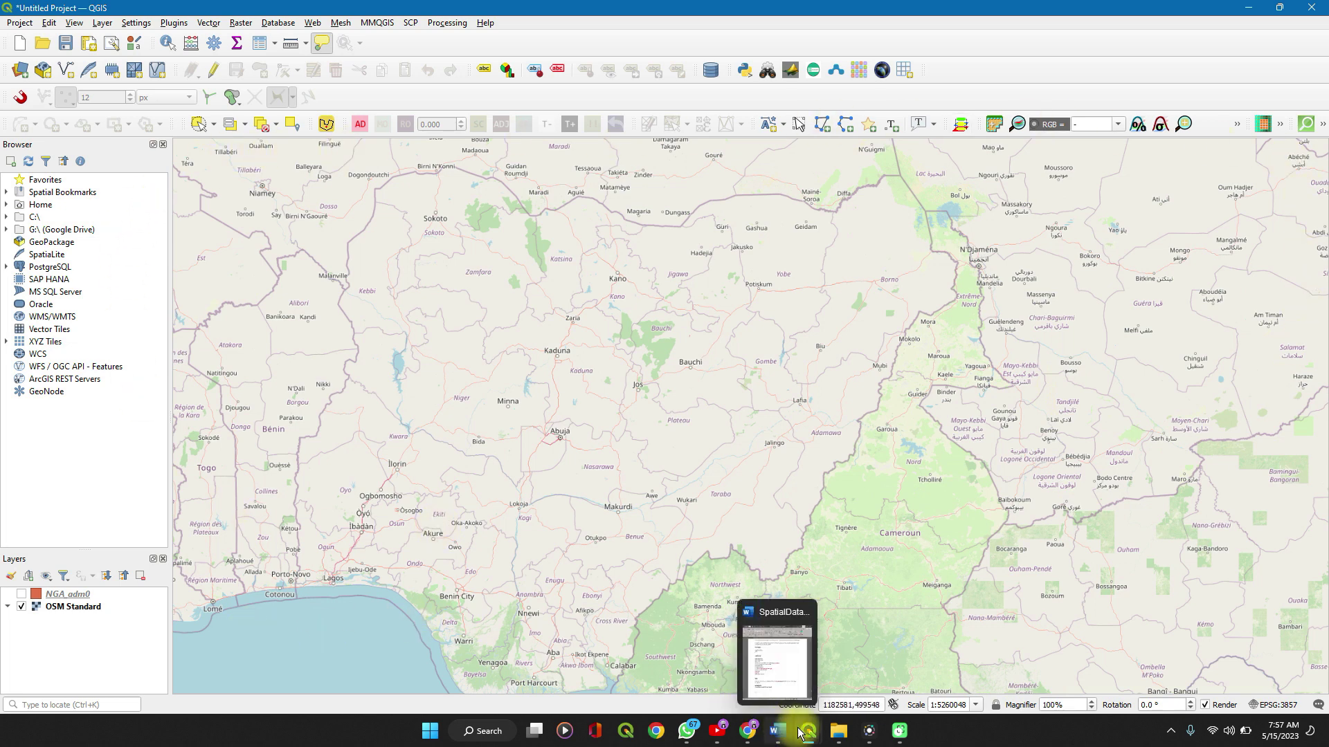
Change the query extent to Layer Extent using the NGA_adm0 layer.
mouse_move(815, 735)
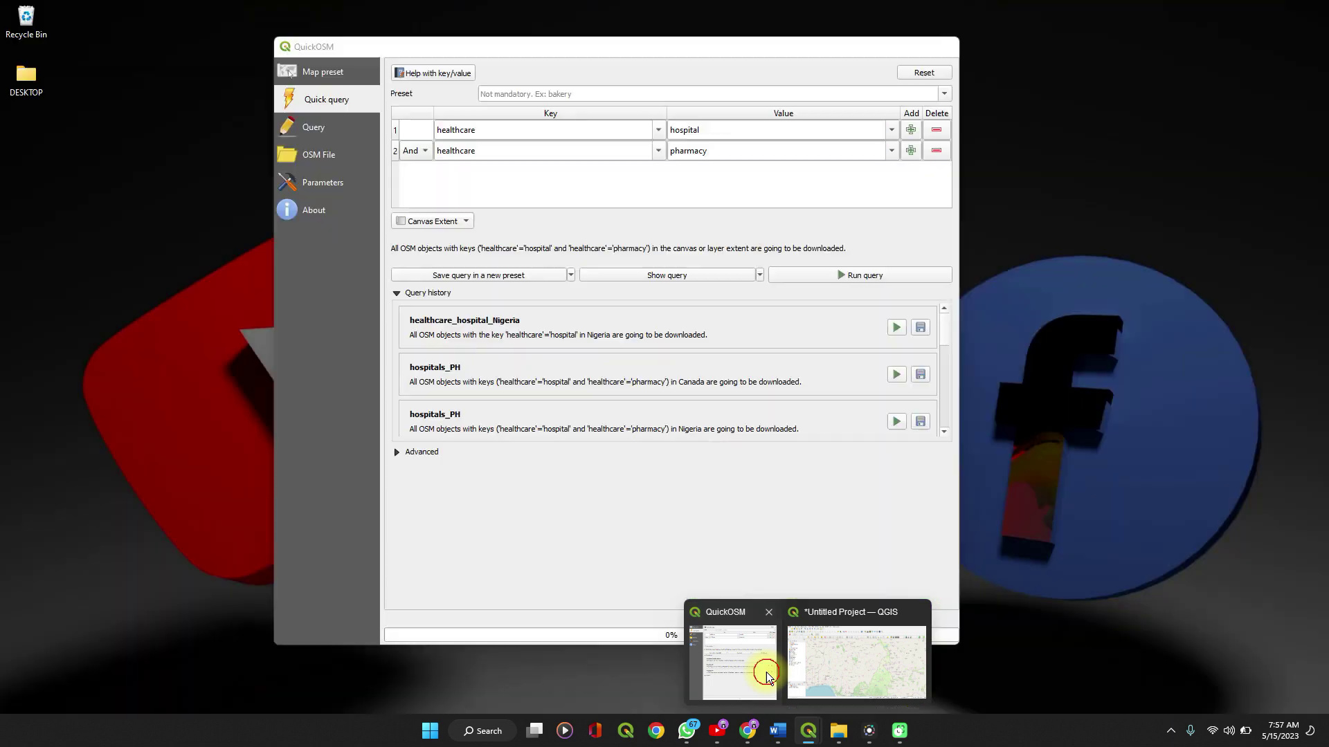
click(761, 667)
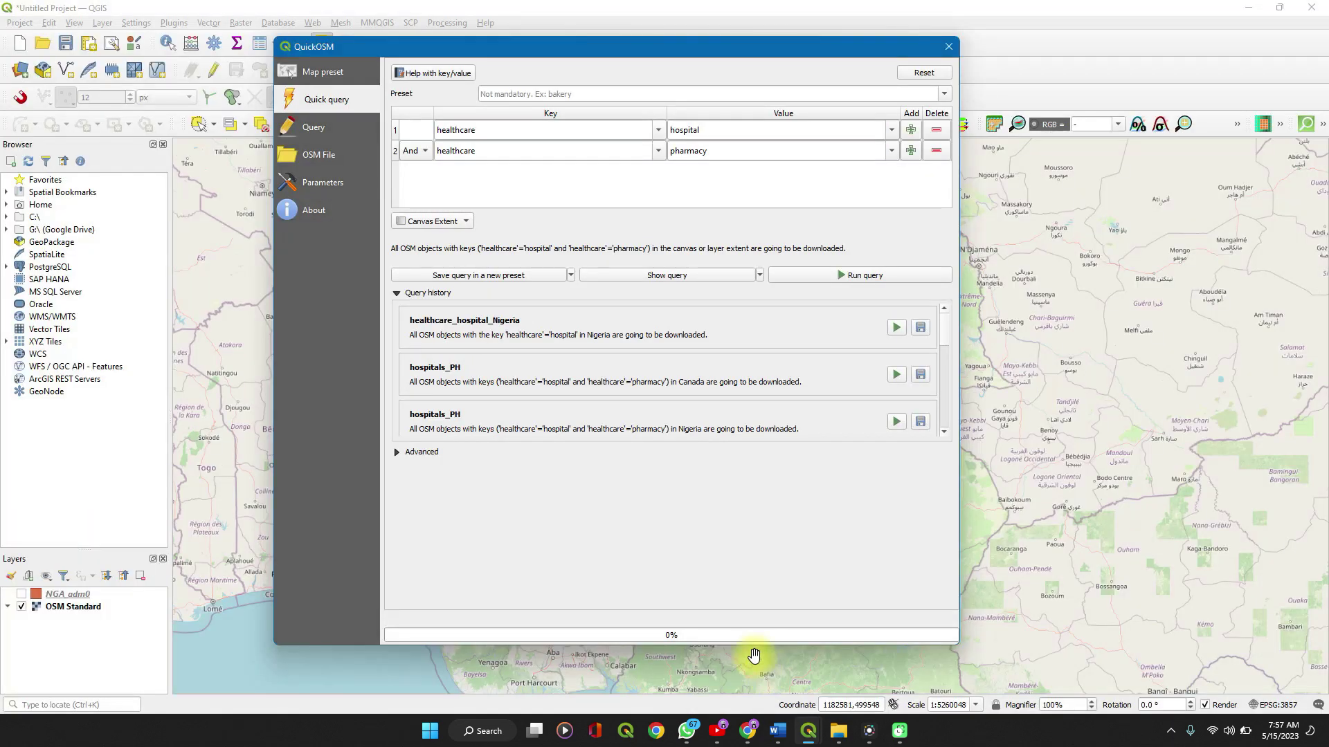
click(444, 220)
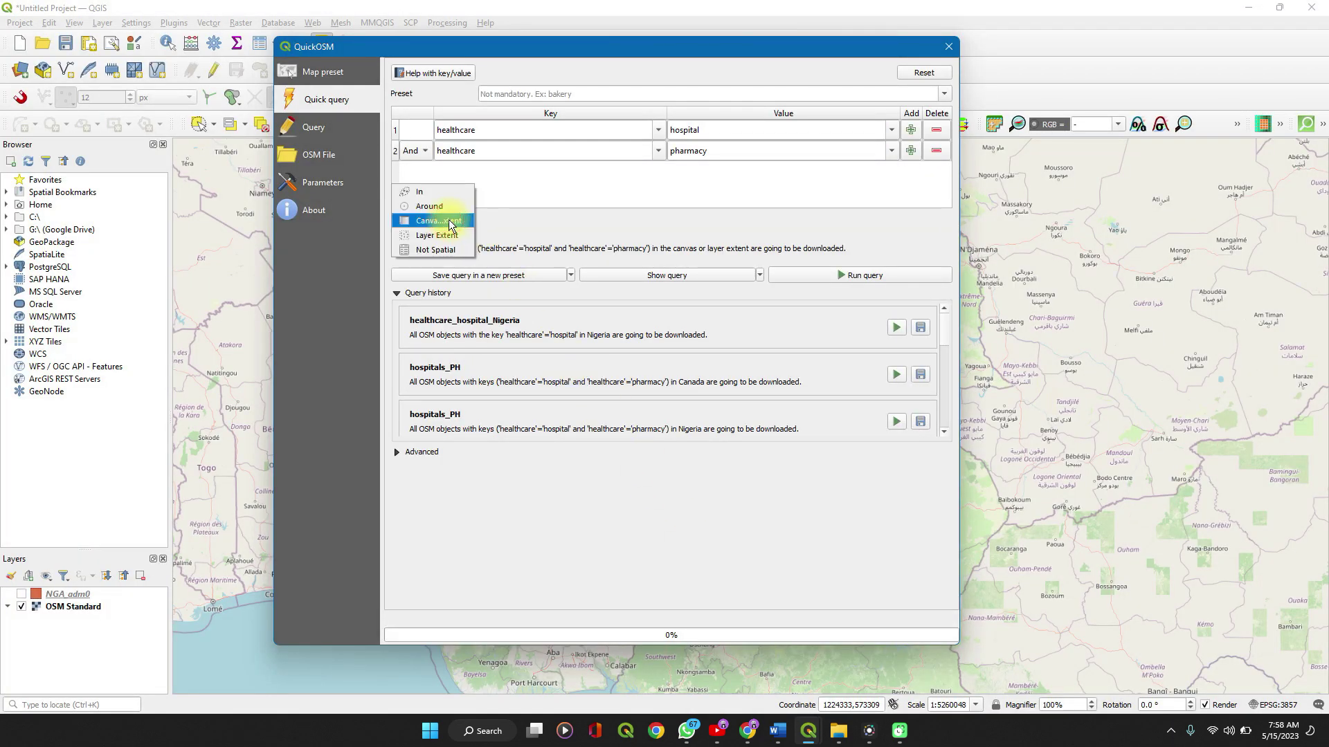
click(444, 236)
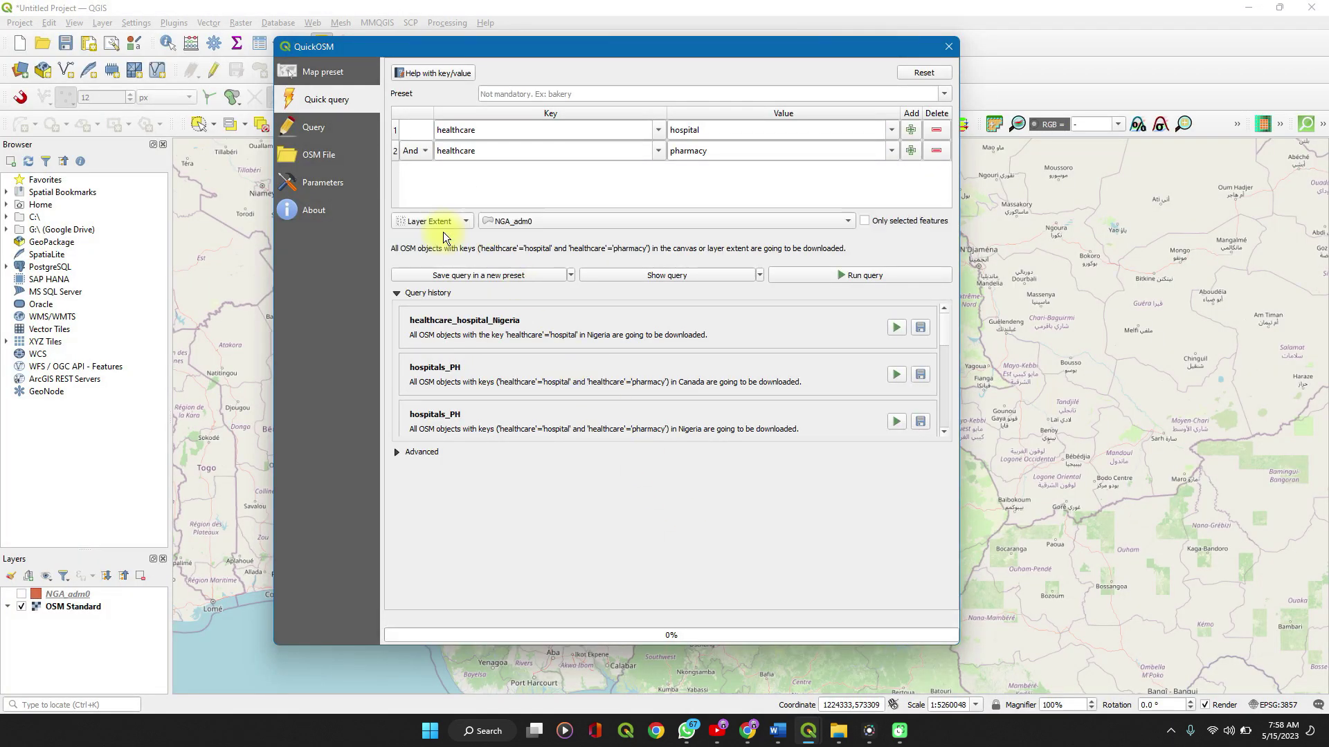
click(624, 220)
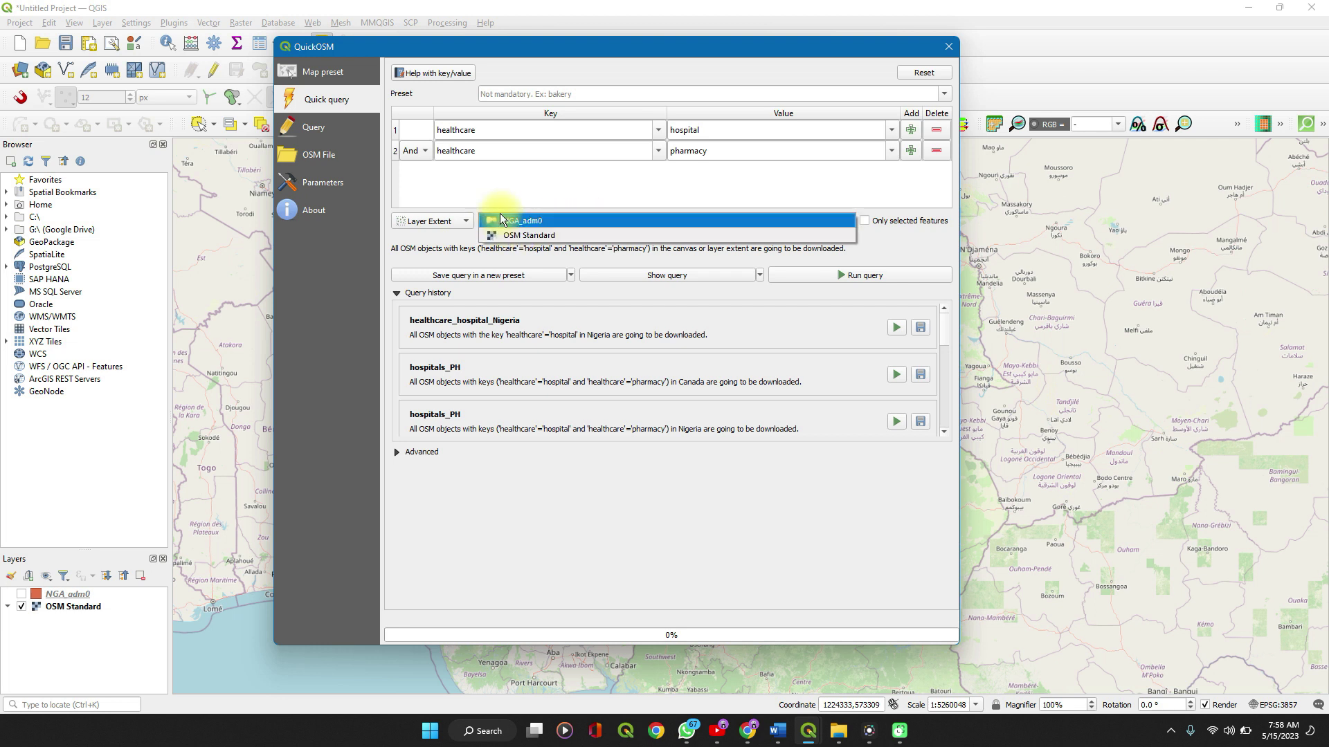
click(556, 222)
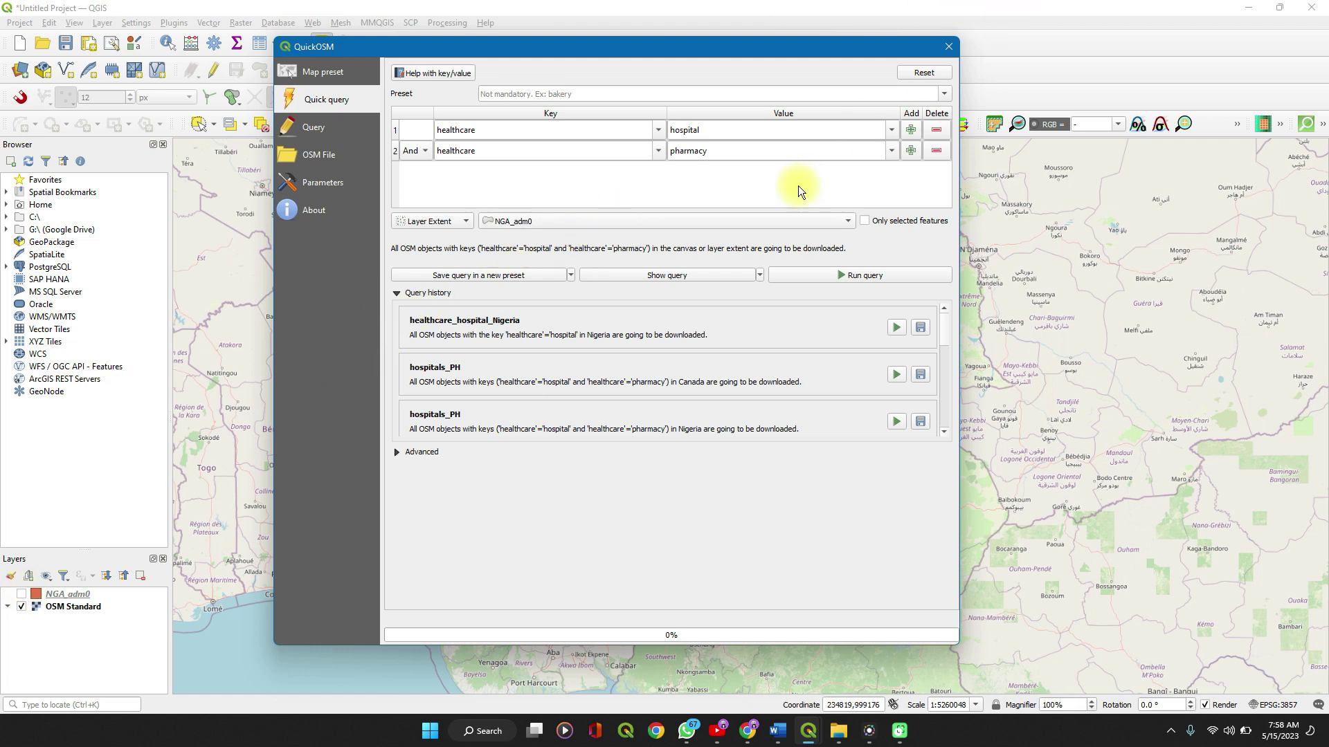
click(761, 220)
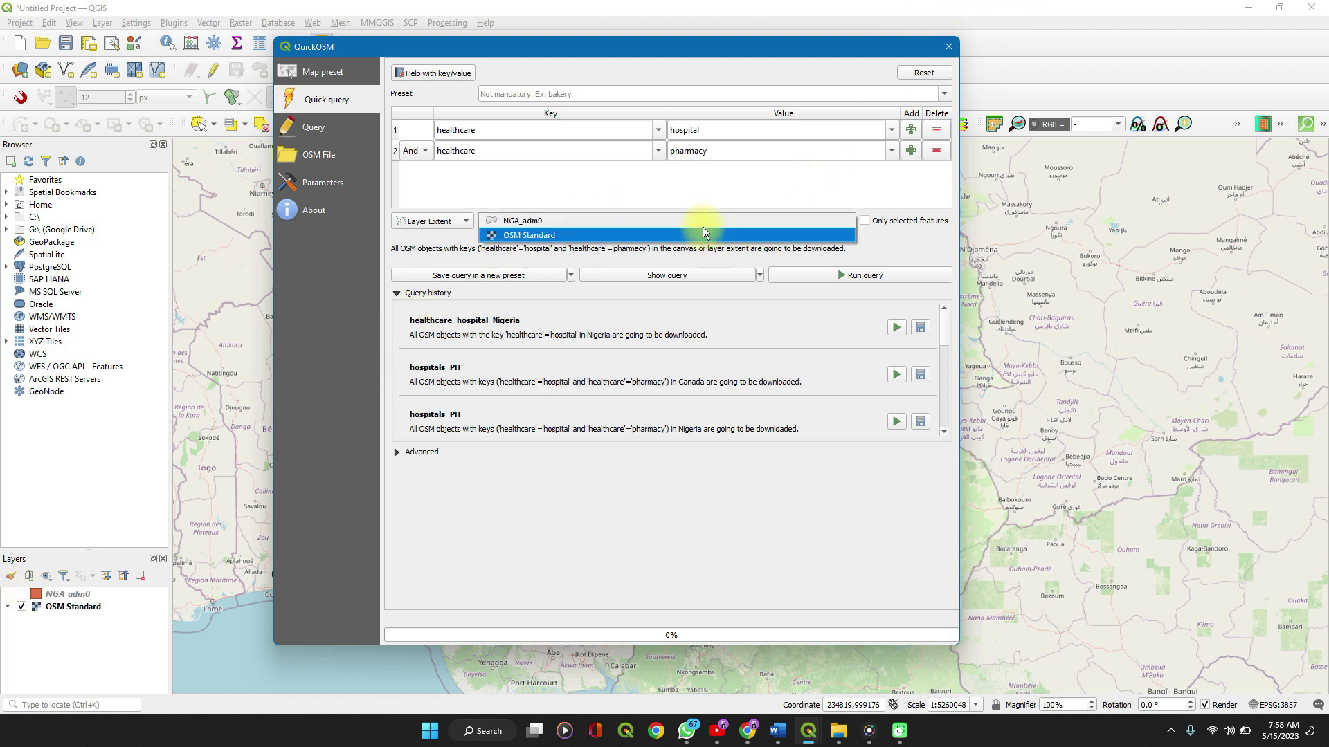
click(695, 194)
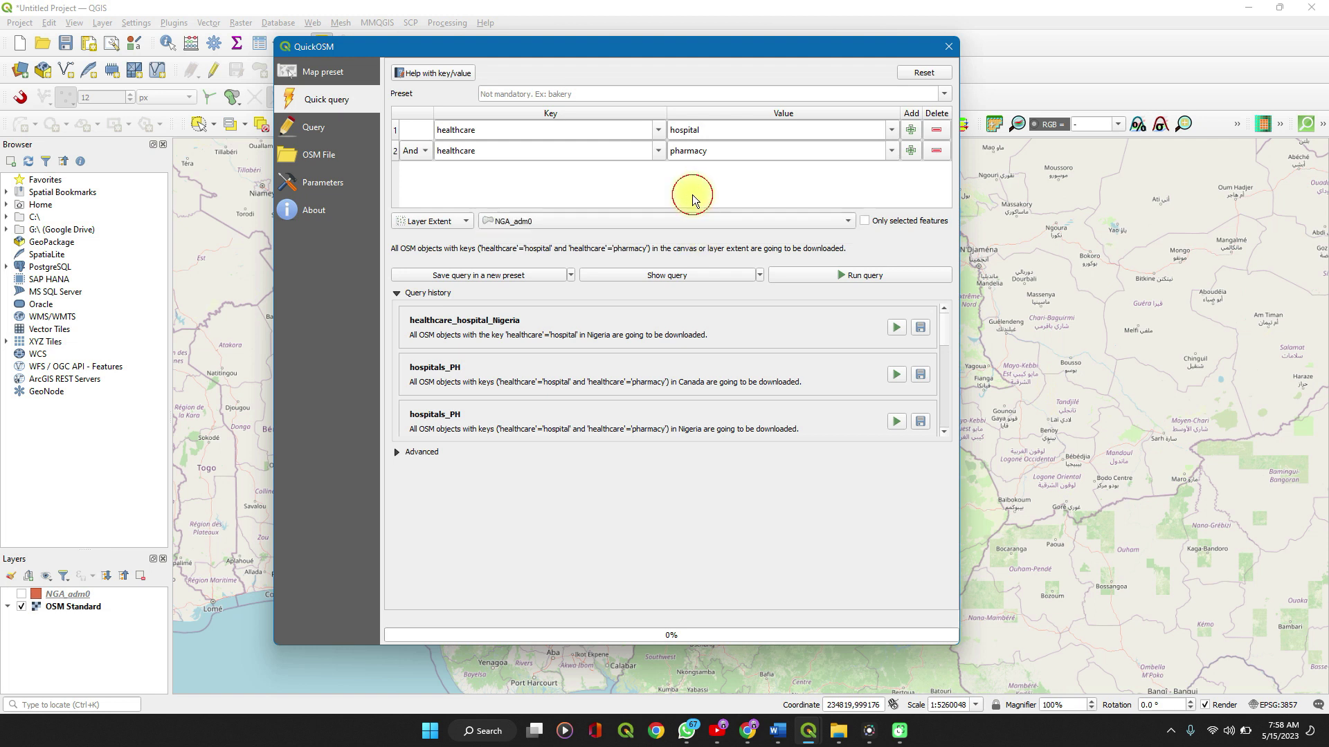
click(441, 222)
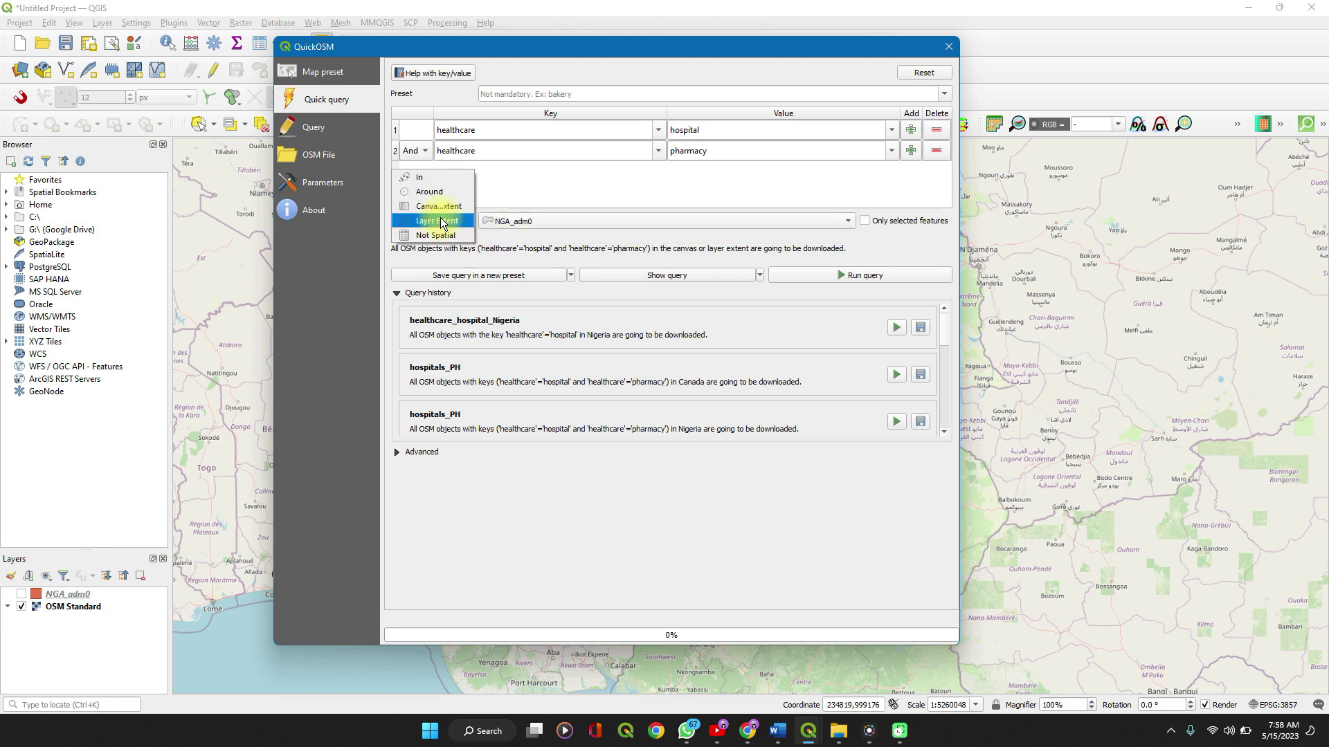
click(720, 204)
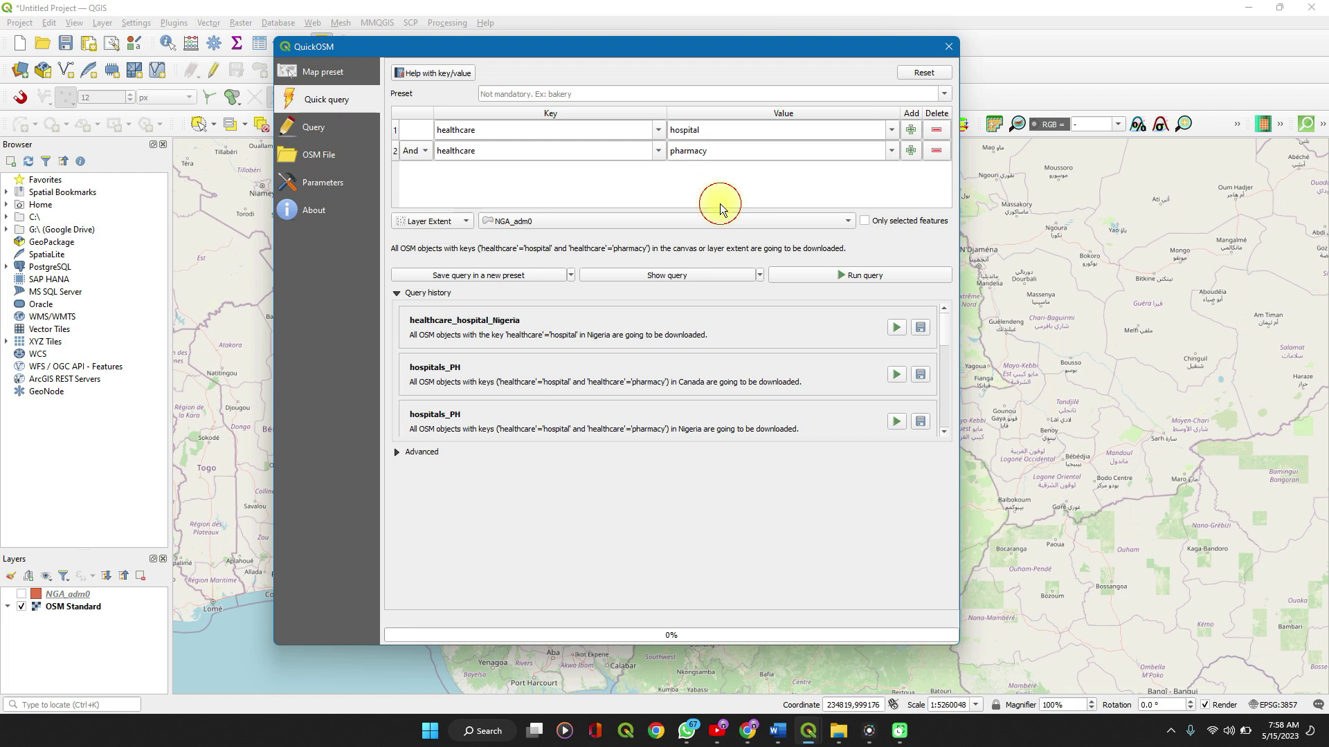
click(447, 221)
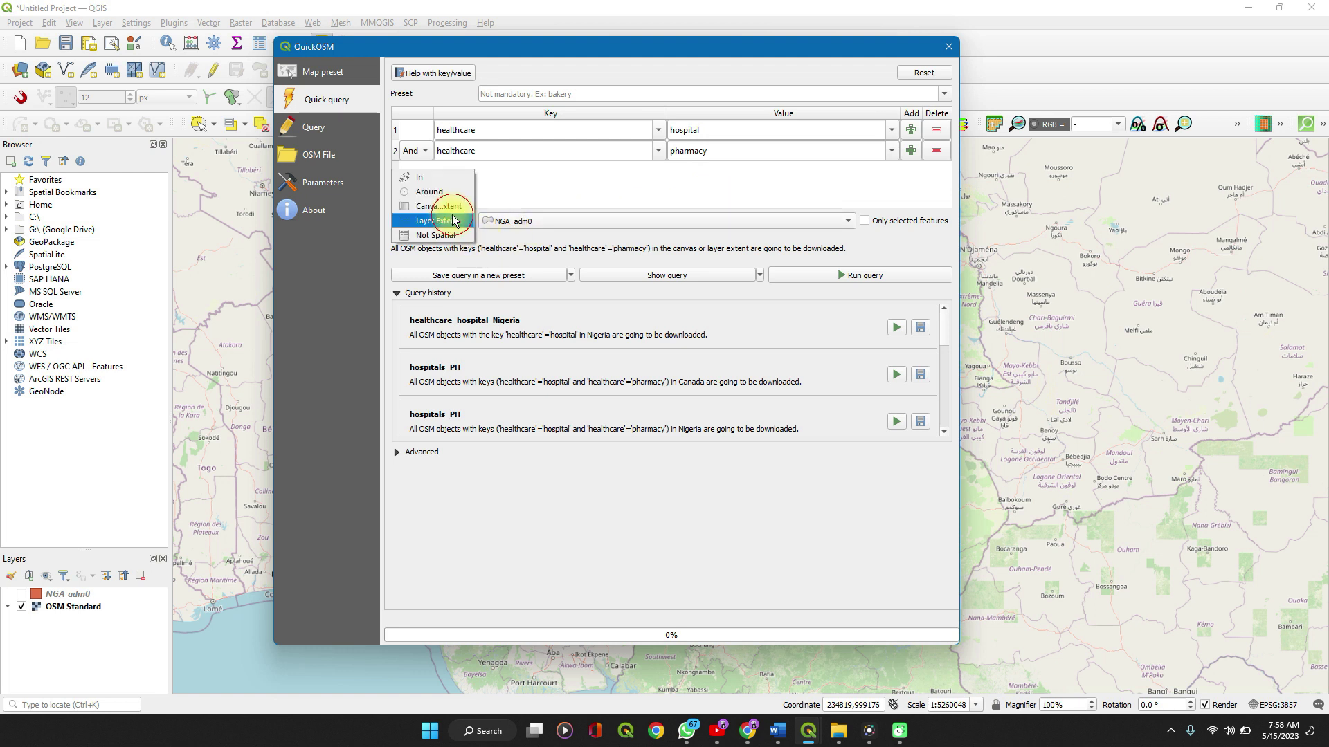
click(523, 221)
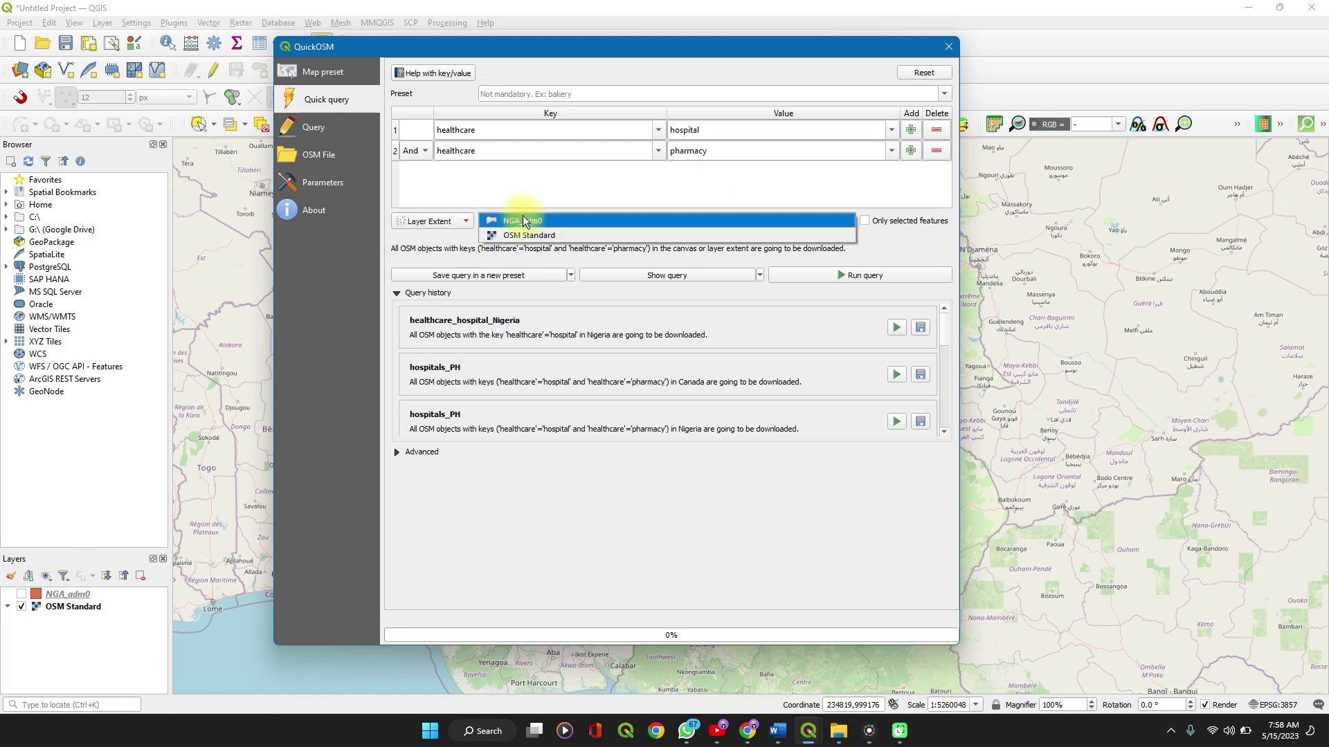
click(524, 221)
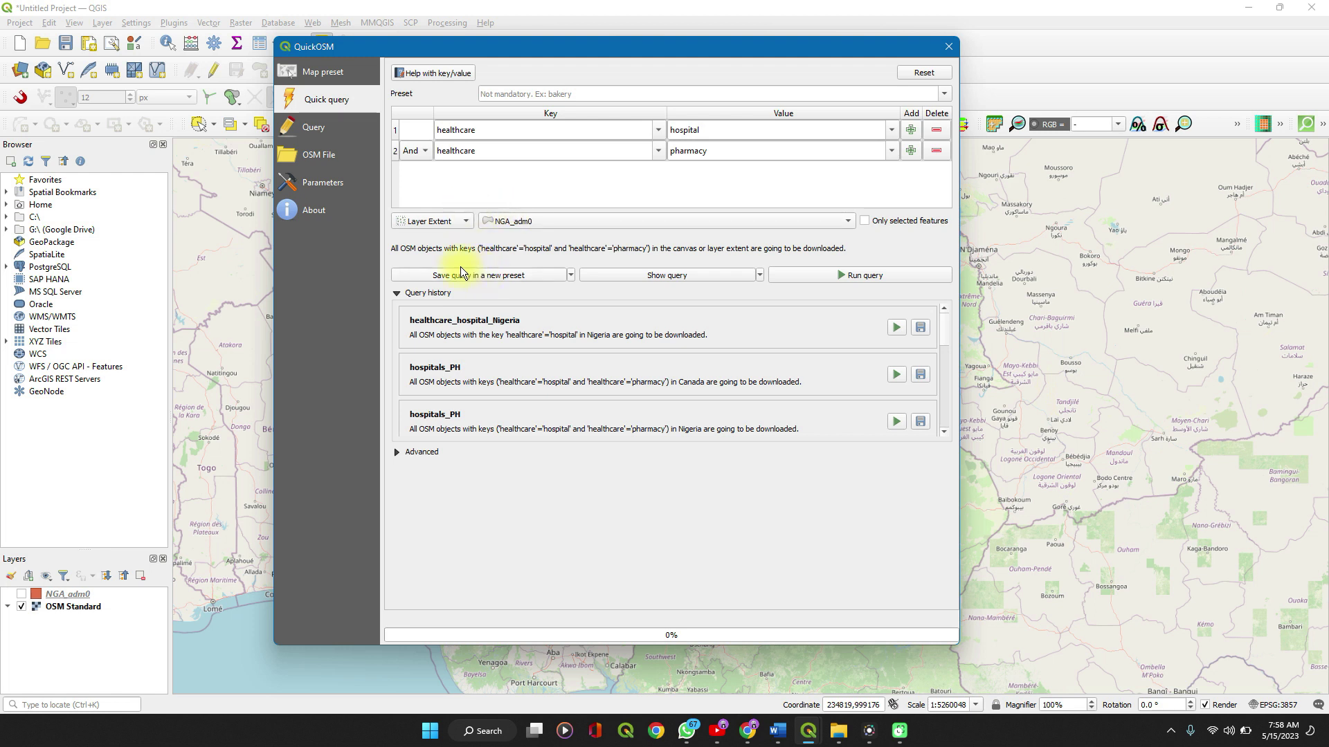
scroll(578, 328, down, 3)
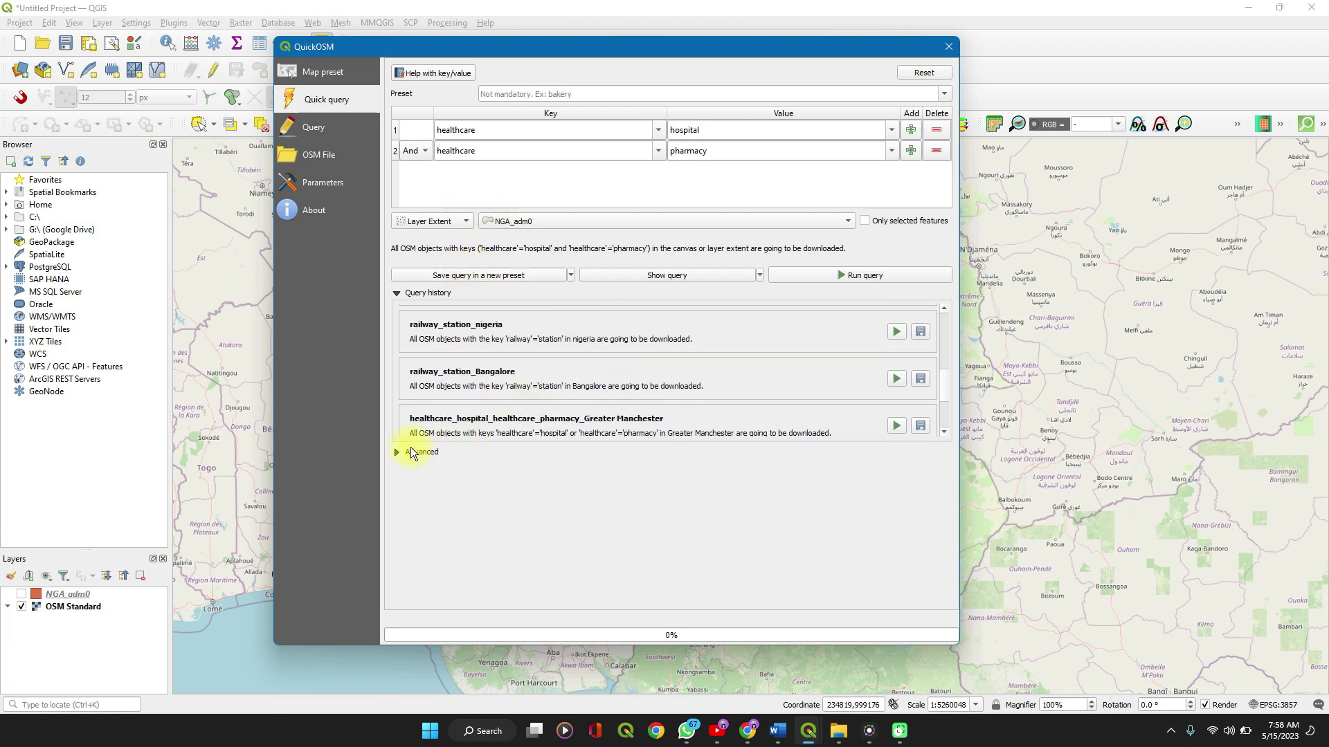
Uncheck Lines, Node and Way in the Advanced options, then browse for an output directory.
click(395, 453)
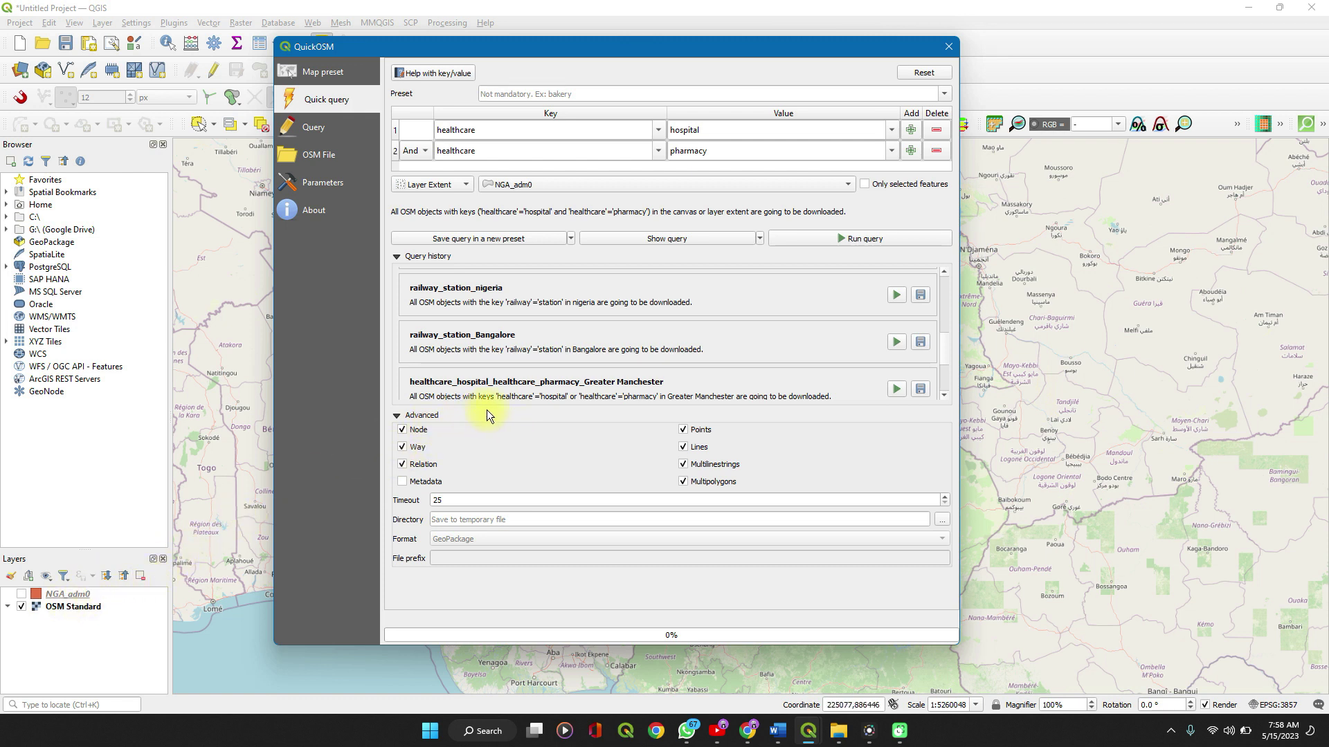
click(683, 450)
click(403, 431)
click(403, 448)
click(504, 519)
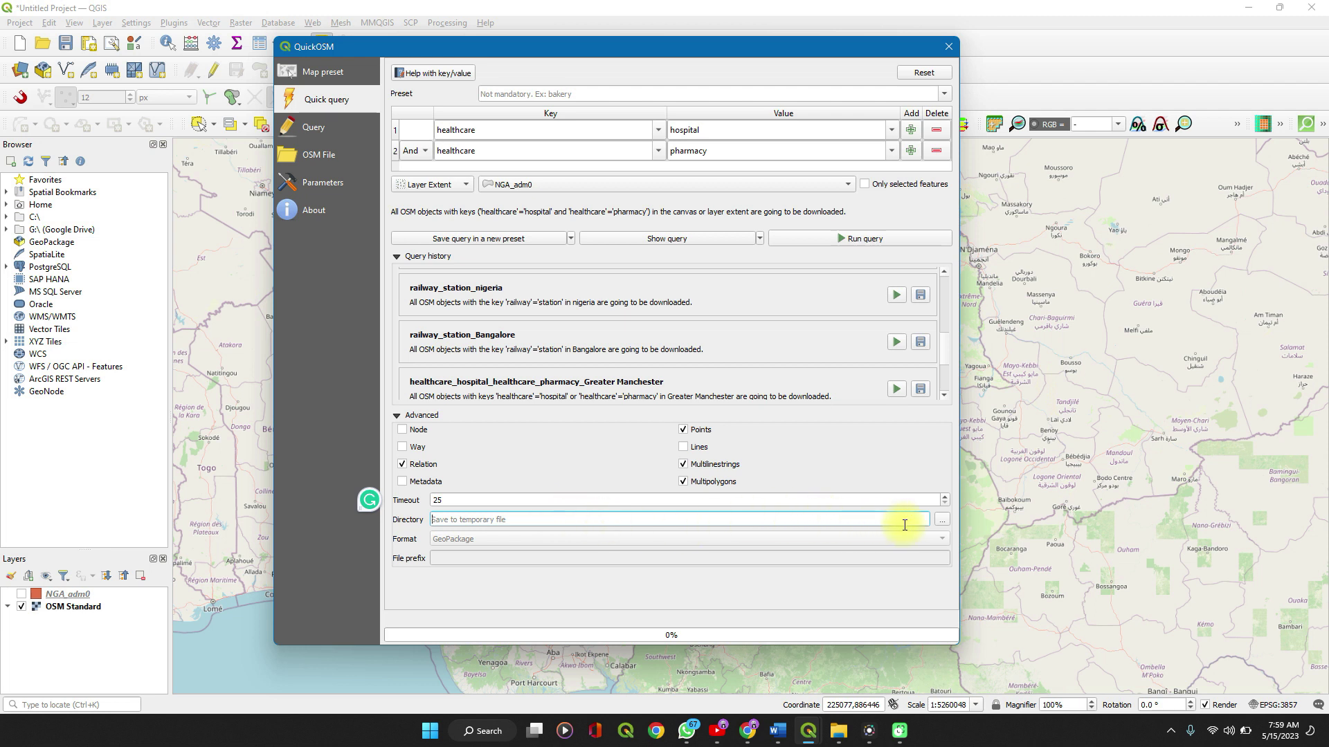
click(942, 520)
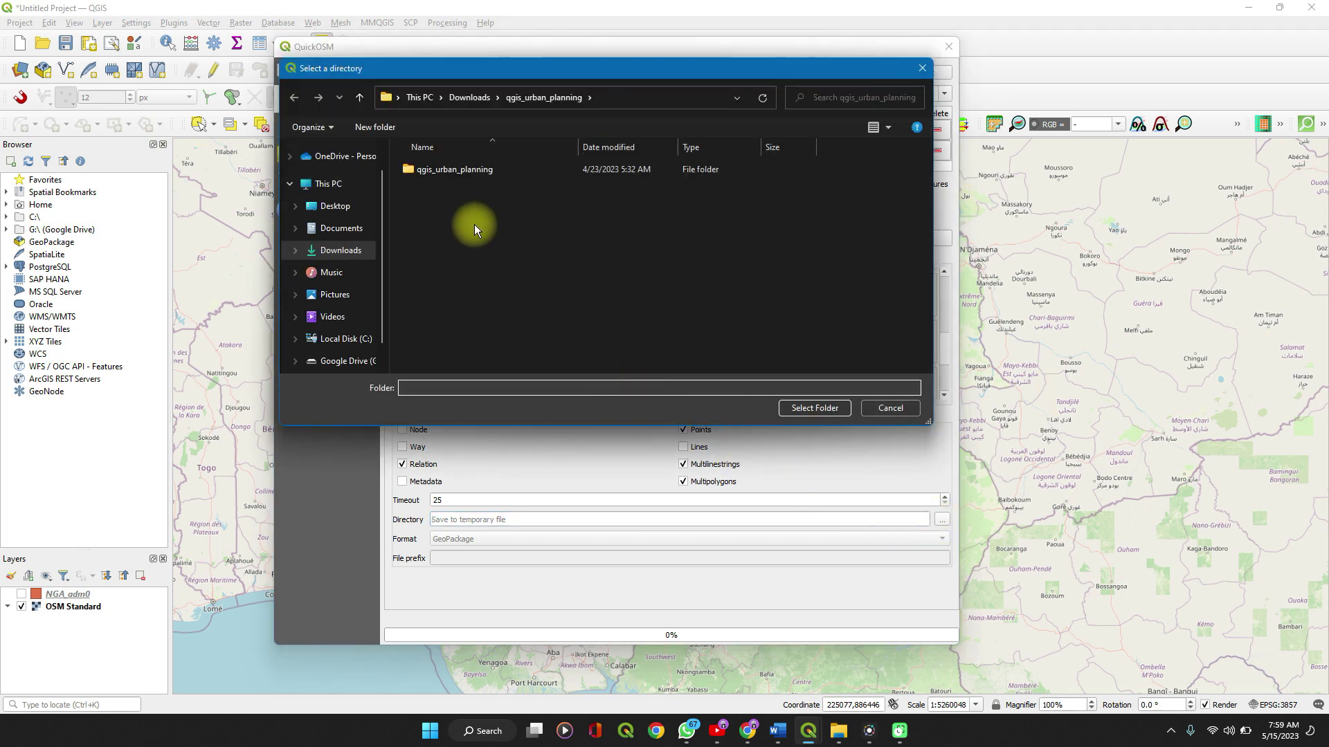
Point QuickOSM output to the qgis_urban_planning folder, prefix 'Spatial _dat_hub', format ESRI Shapefile.
click(439, 176)
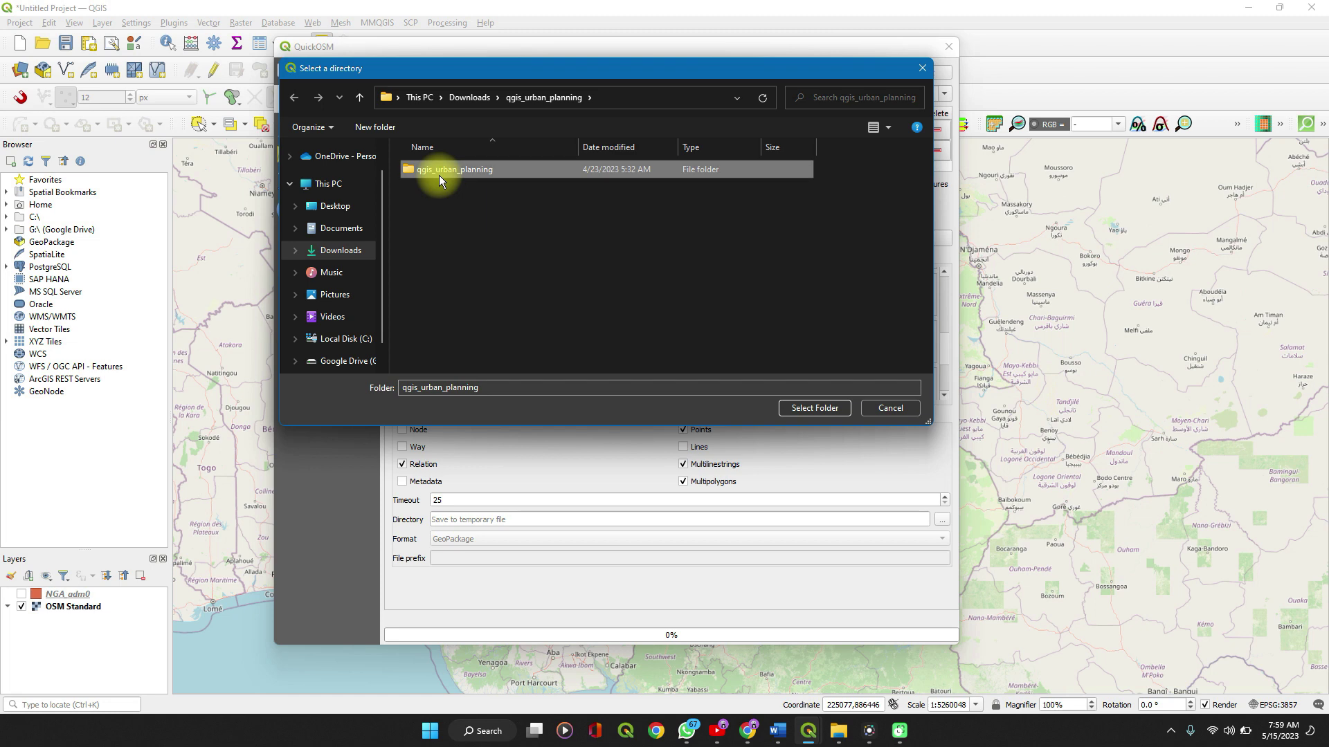
click(807, 409)
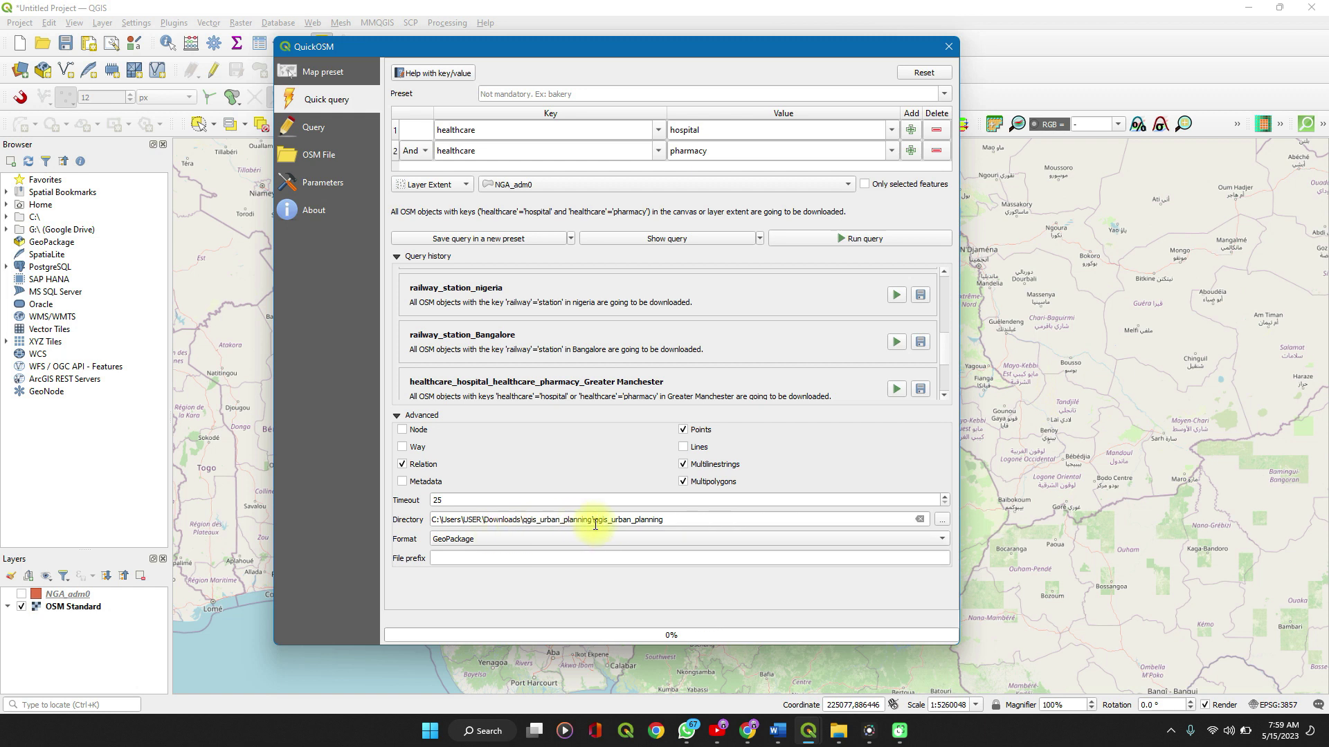
click(503, 555)
click(505, 557)
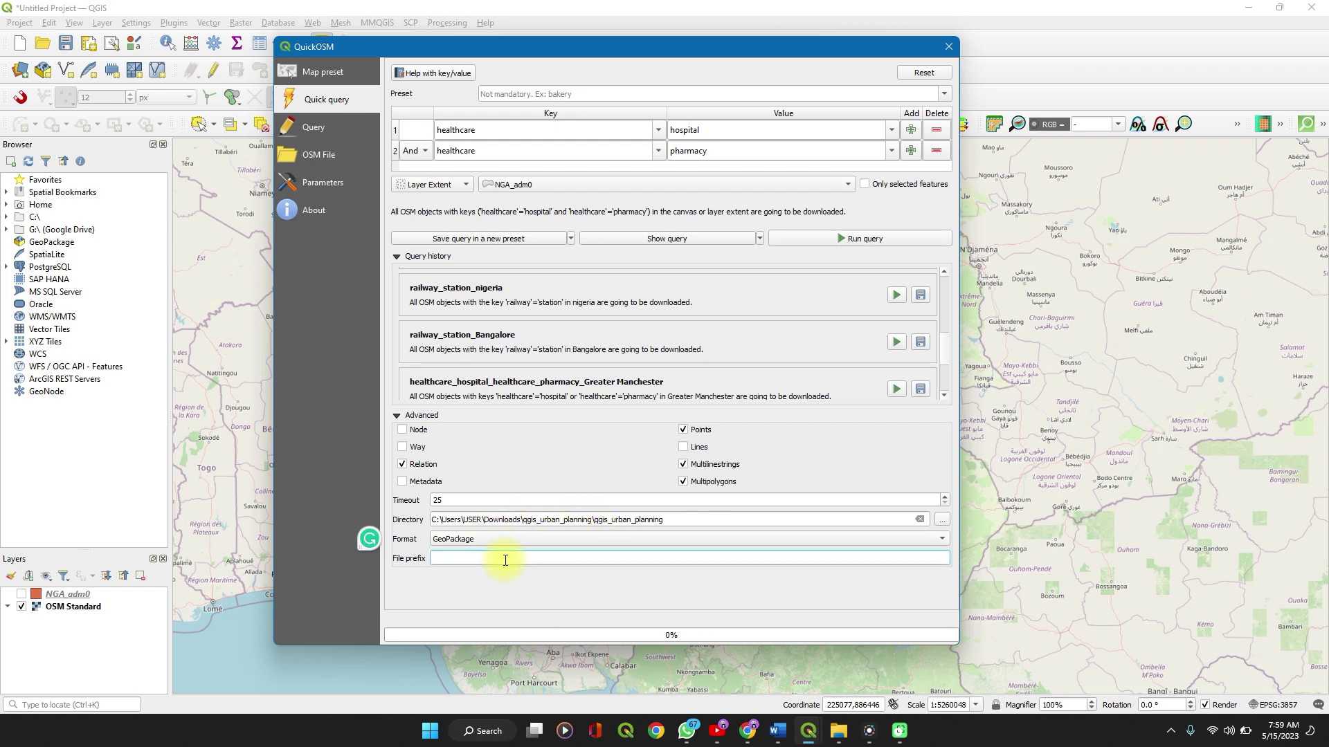
text(Spatial _dat_hub)
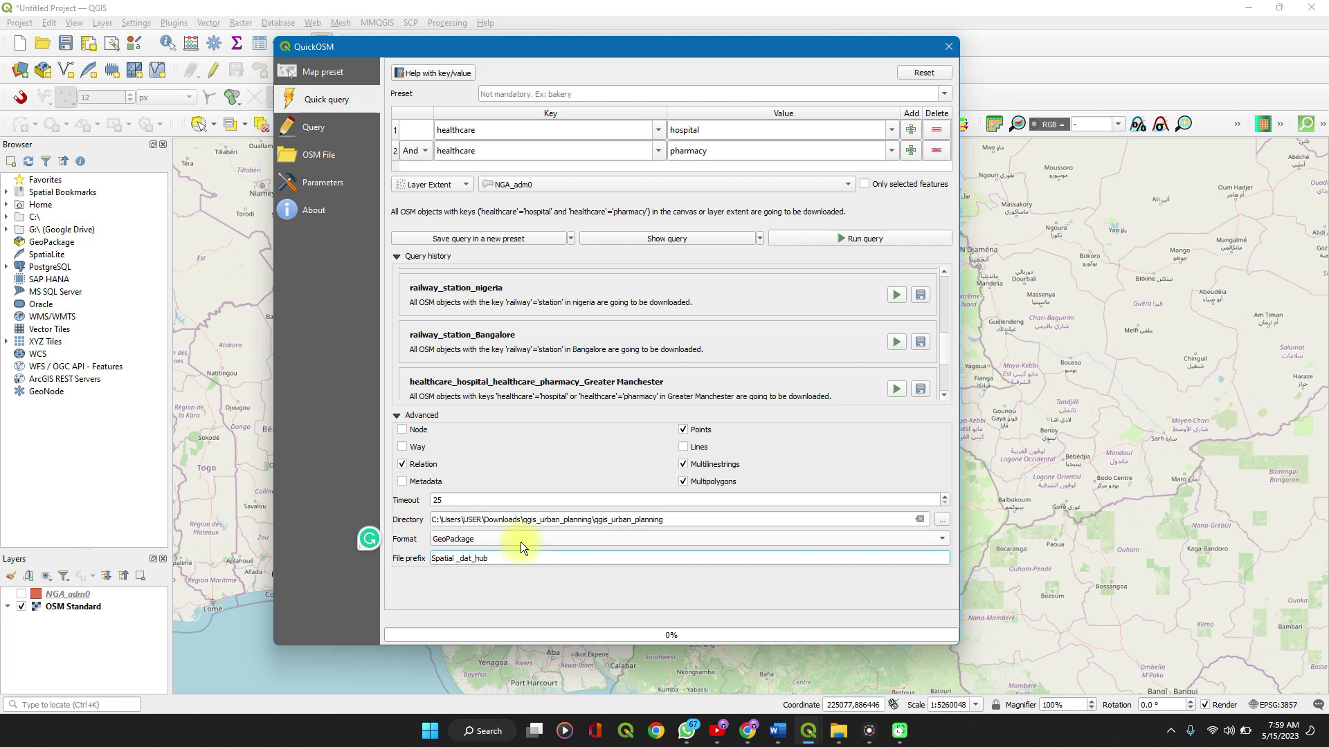
click(520, 540)
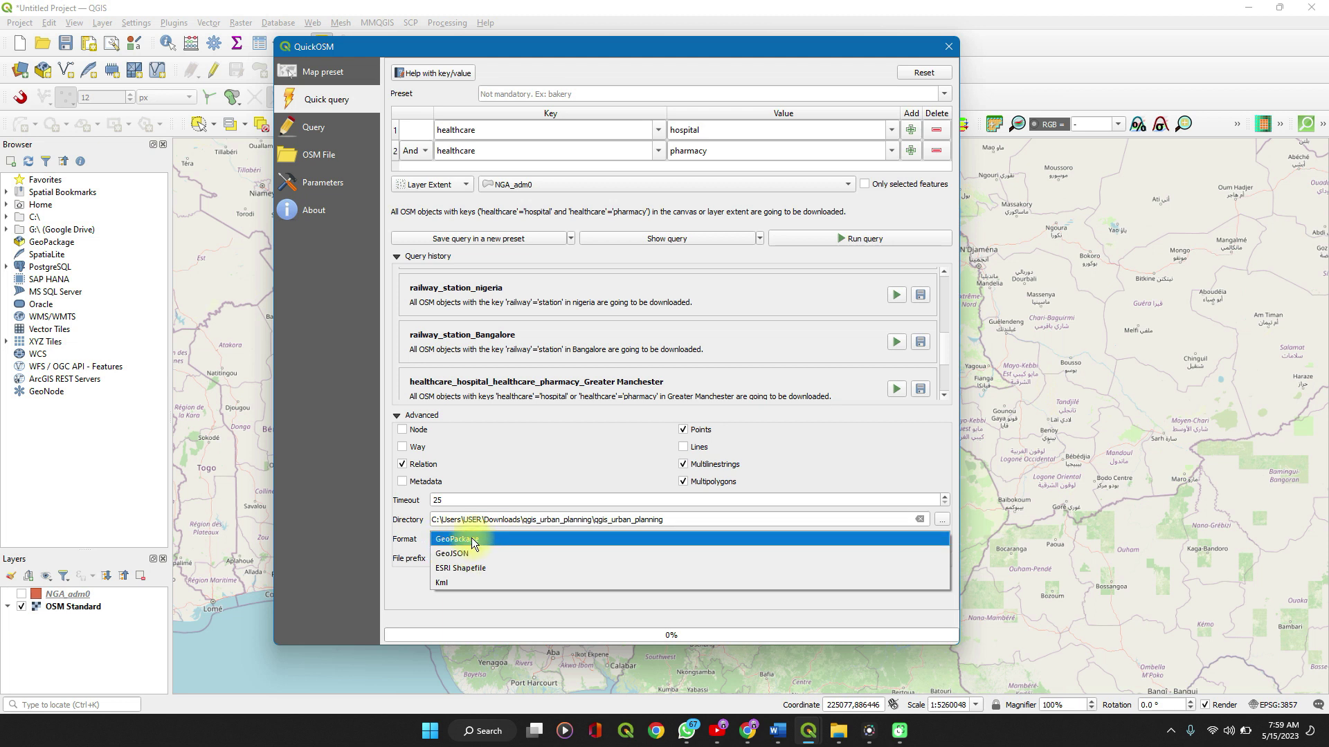
click(451, 570)
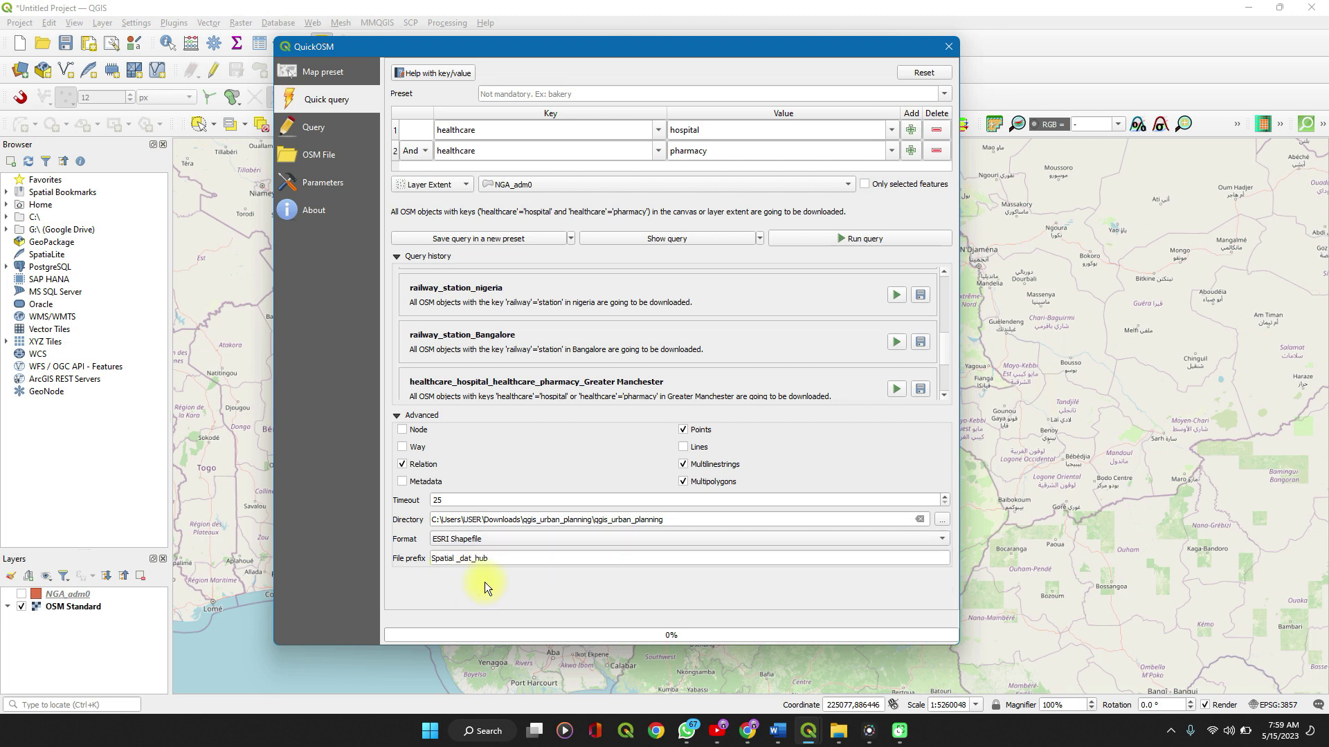
scroll(829, 356, up, 3)
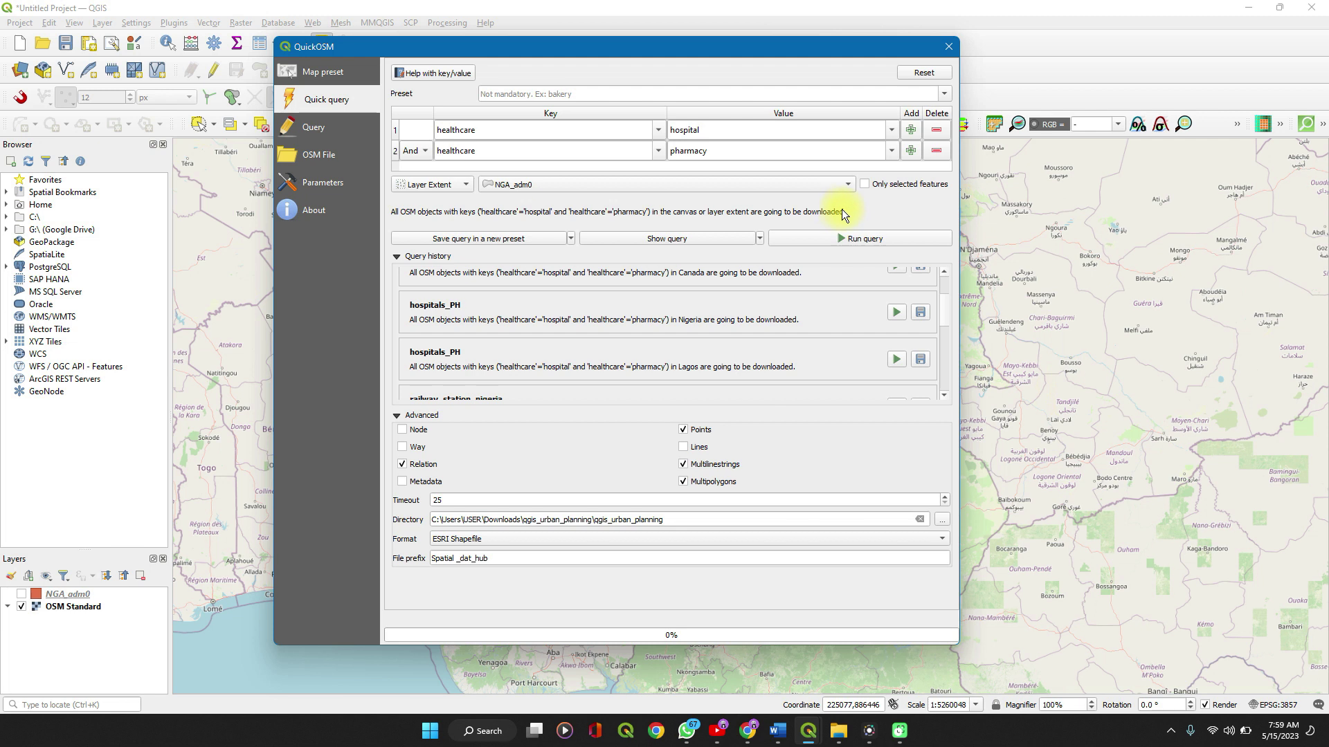
Run the Nigeria hospital and pharmacy query, then remove the pharmacy condition after it returns nothing.
click(855, 241)
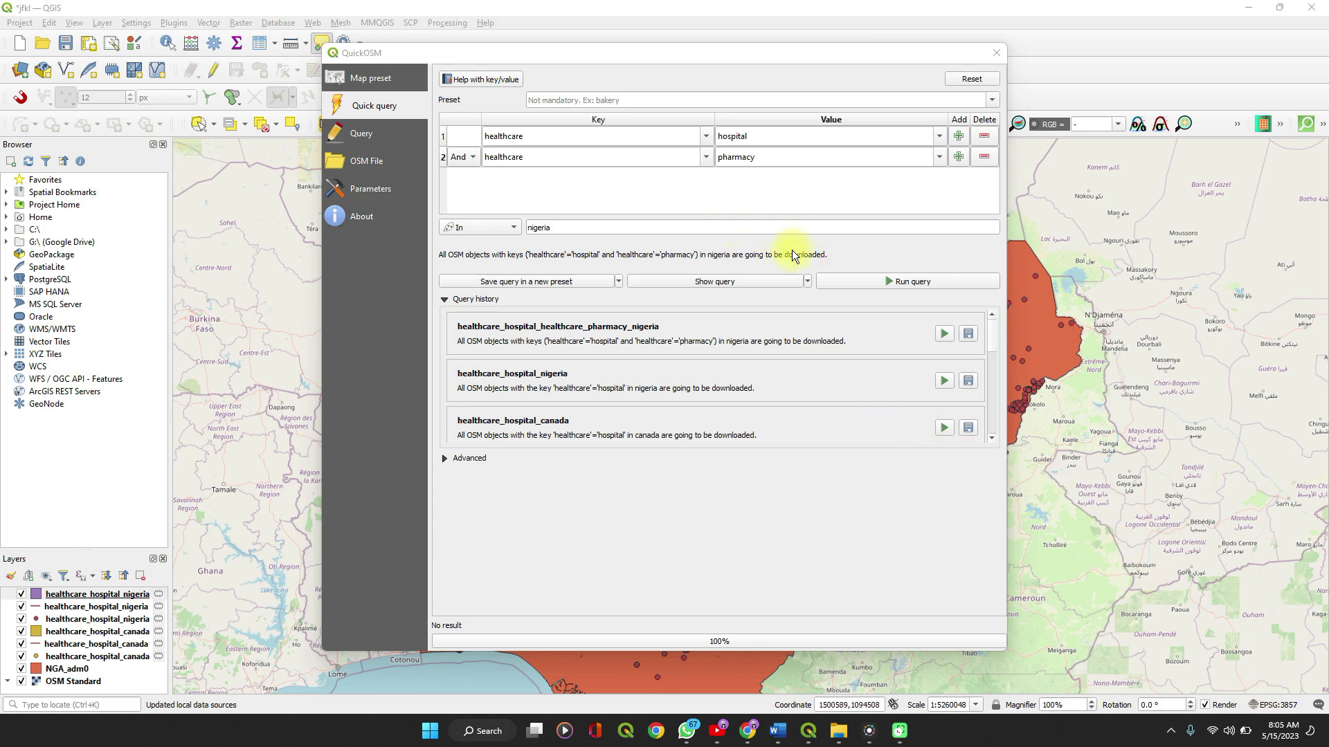
click(845, 285)
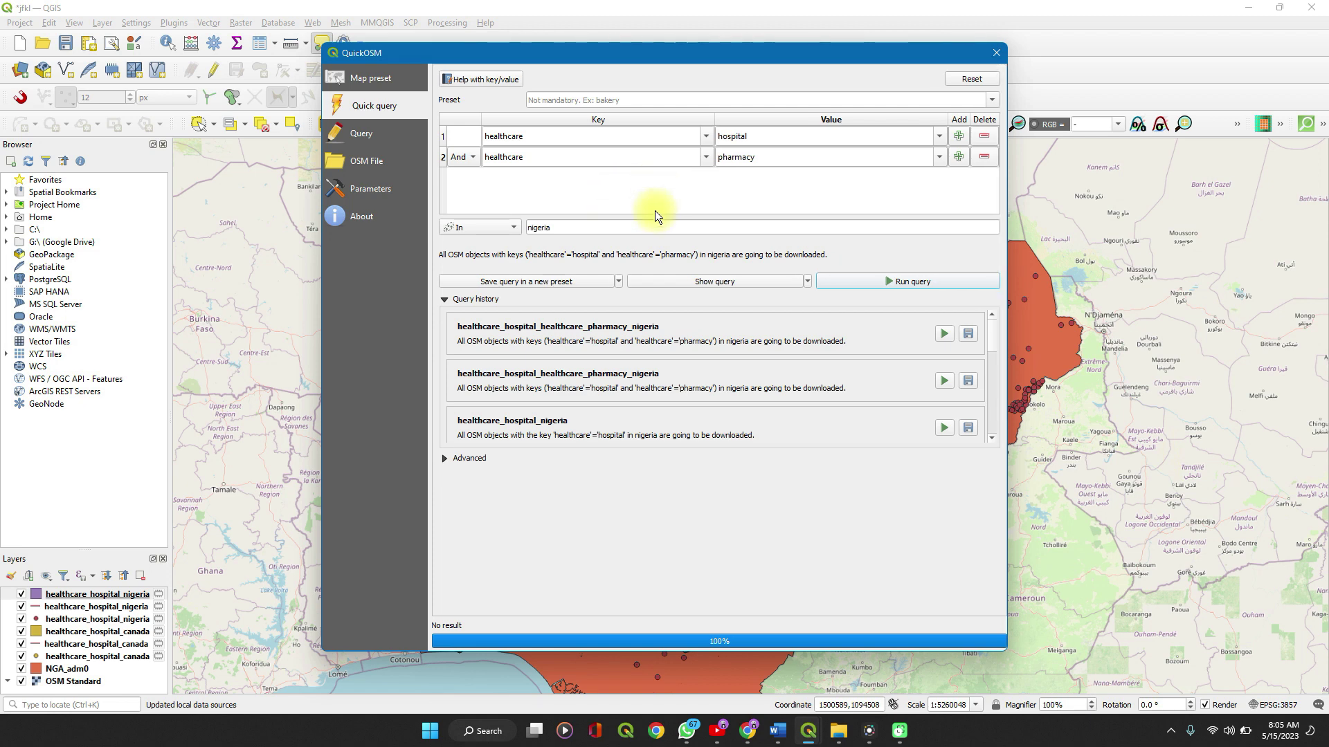
click(983, 158)
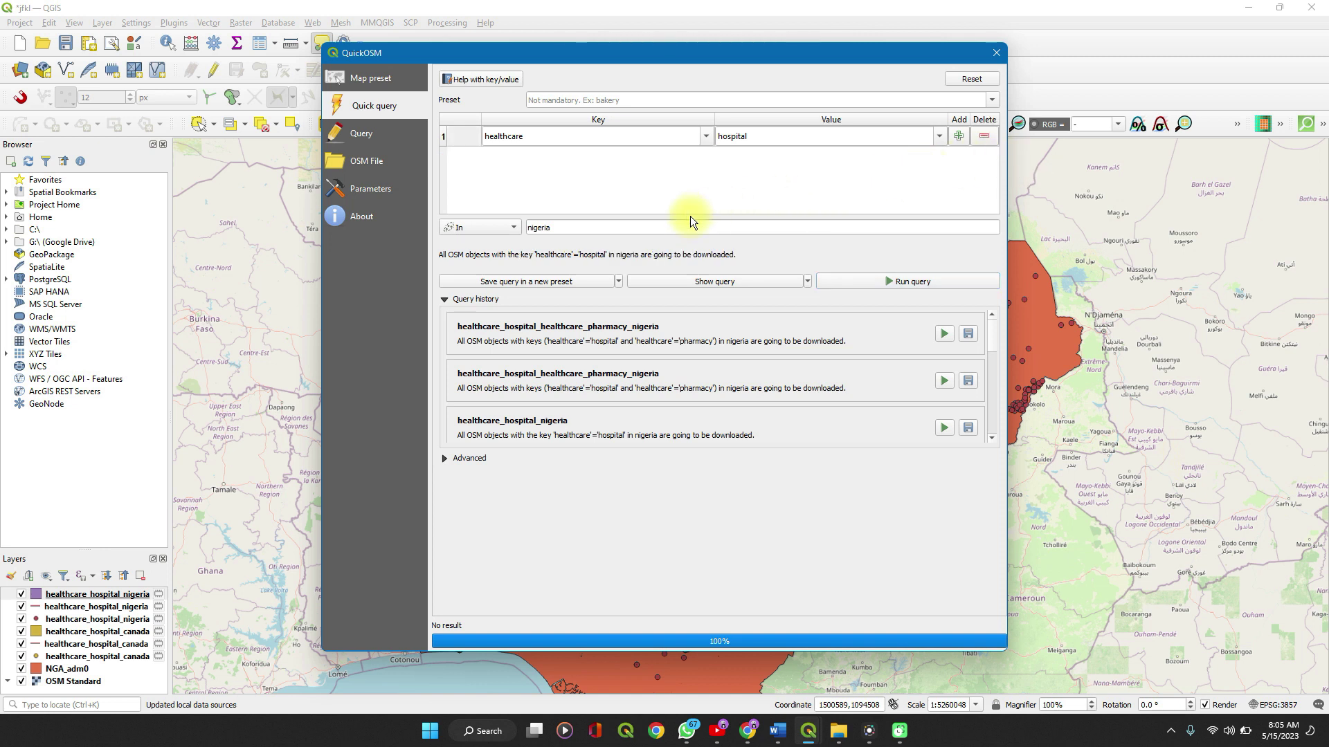
Limit the healthcare=hospital query to the NGA_adm0 layer extent and run it.
click(506, 234)
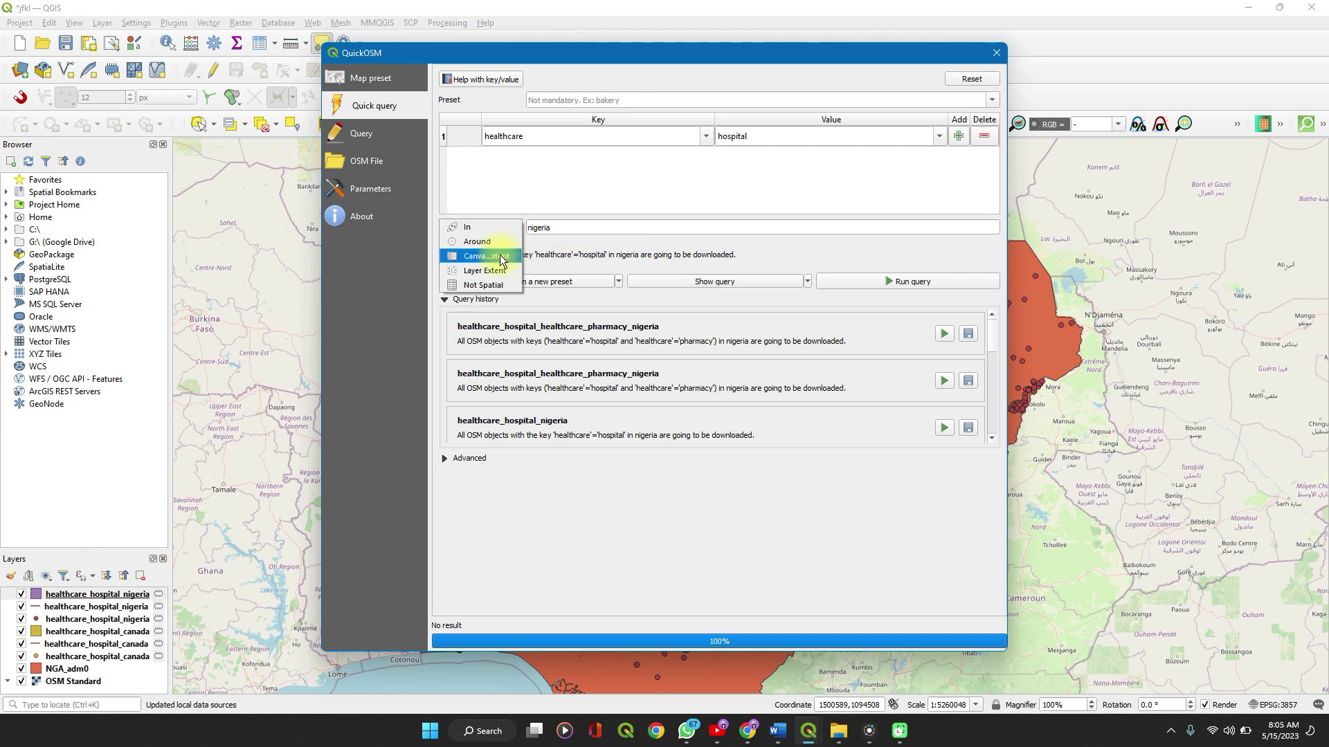
click(501, 258)
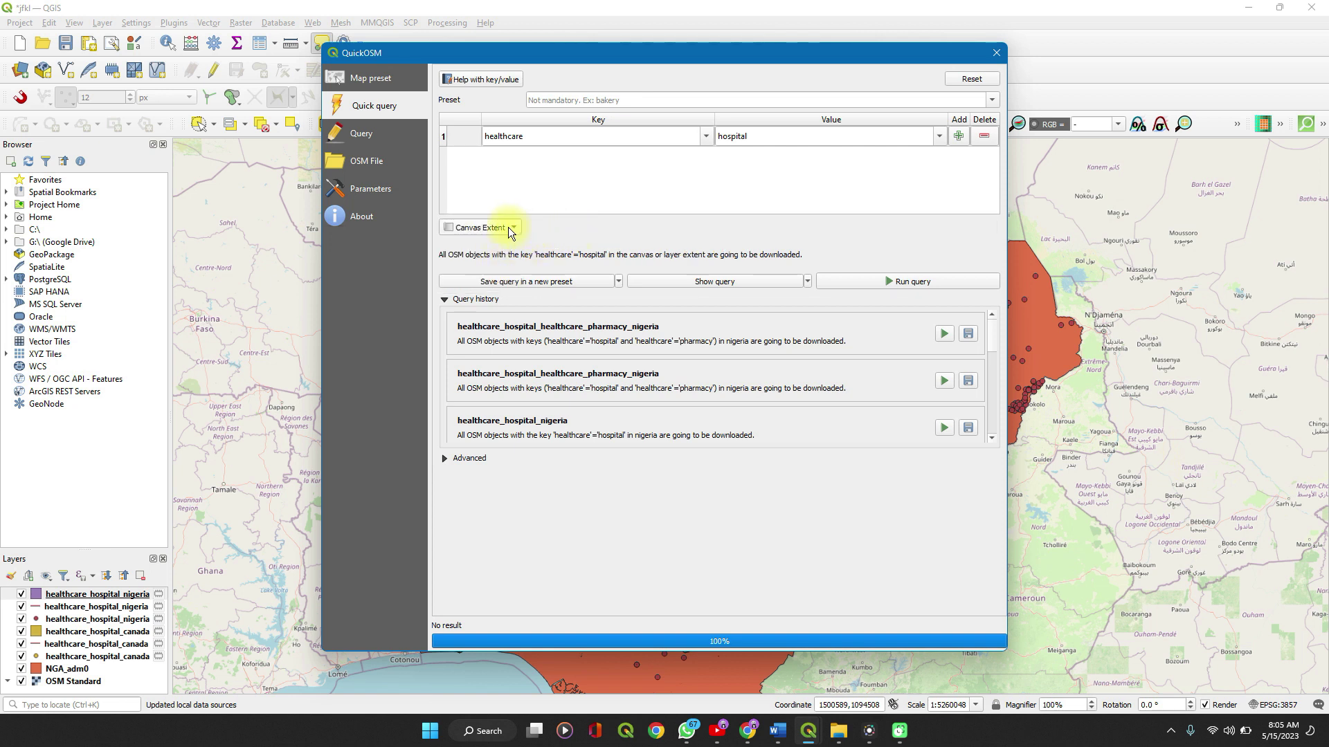
click(509, 229)
click(504, 241)
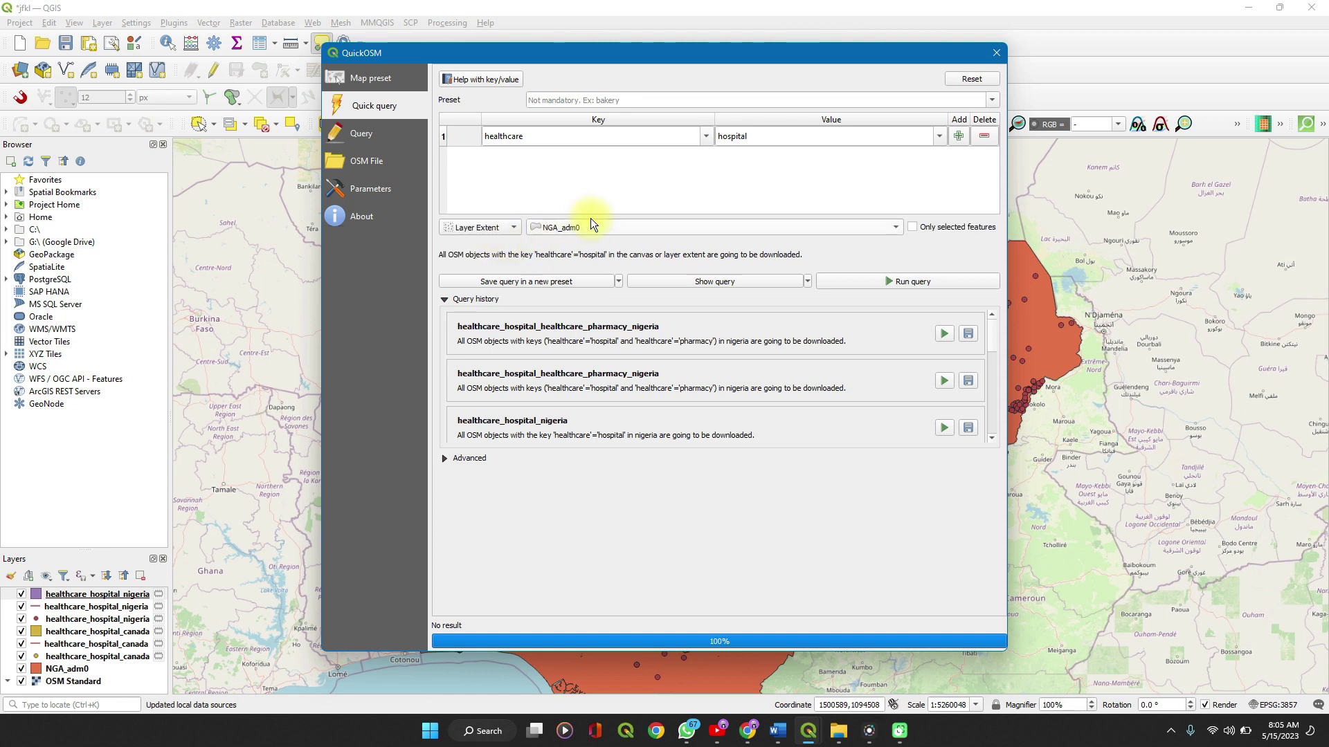
click(901, 281)
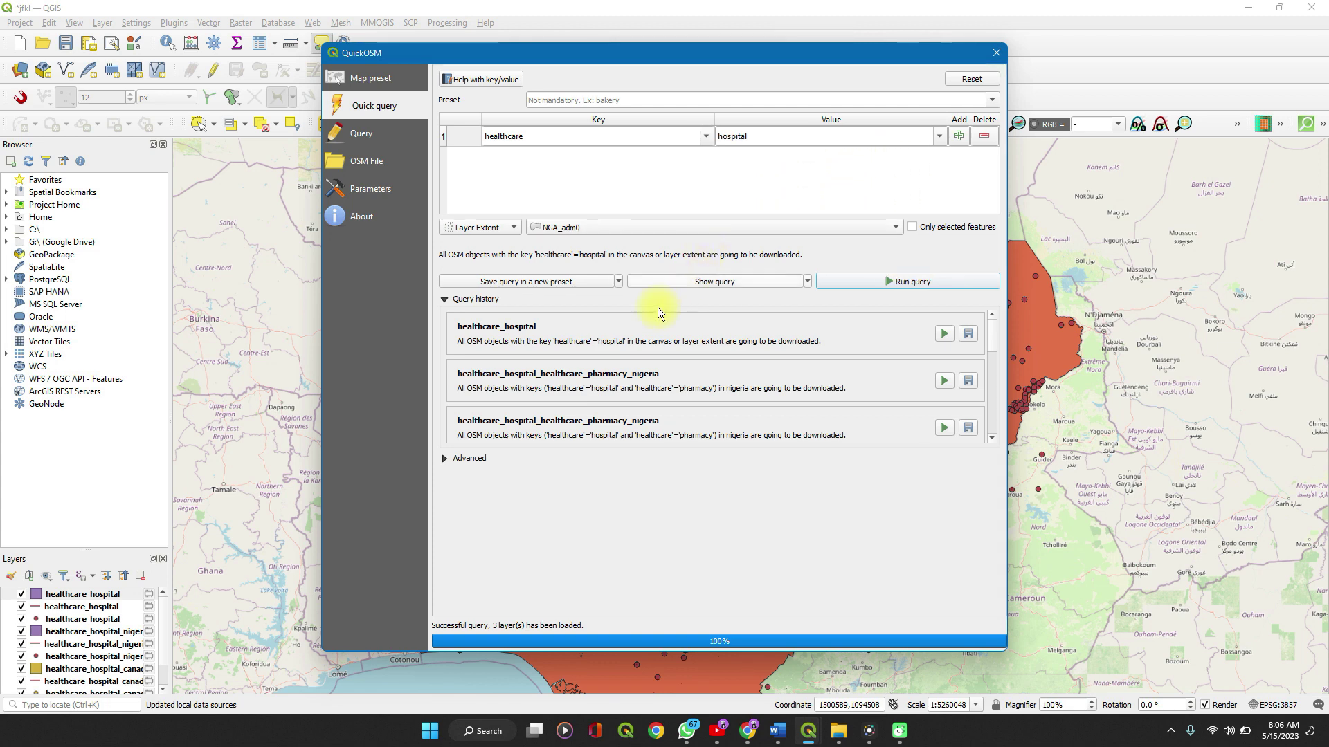
Close the QuickOSM window and pan the map so Nigeria is centred.
click(445, 460)
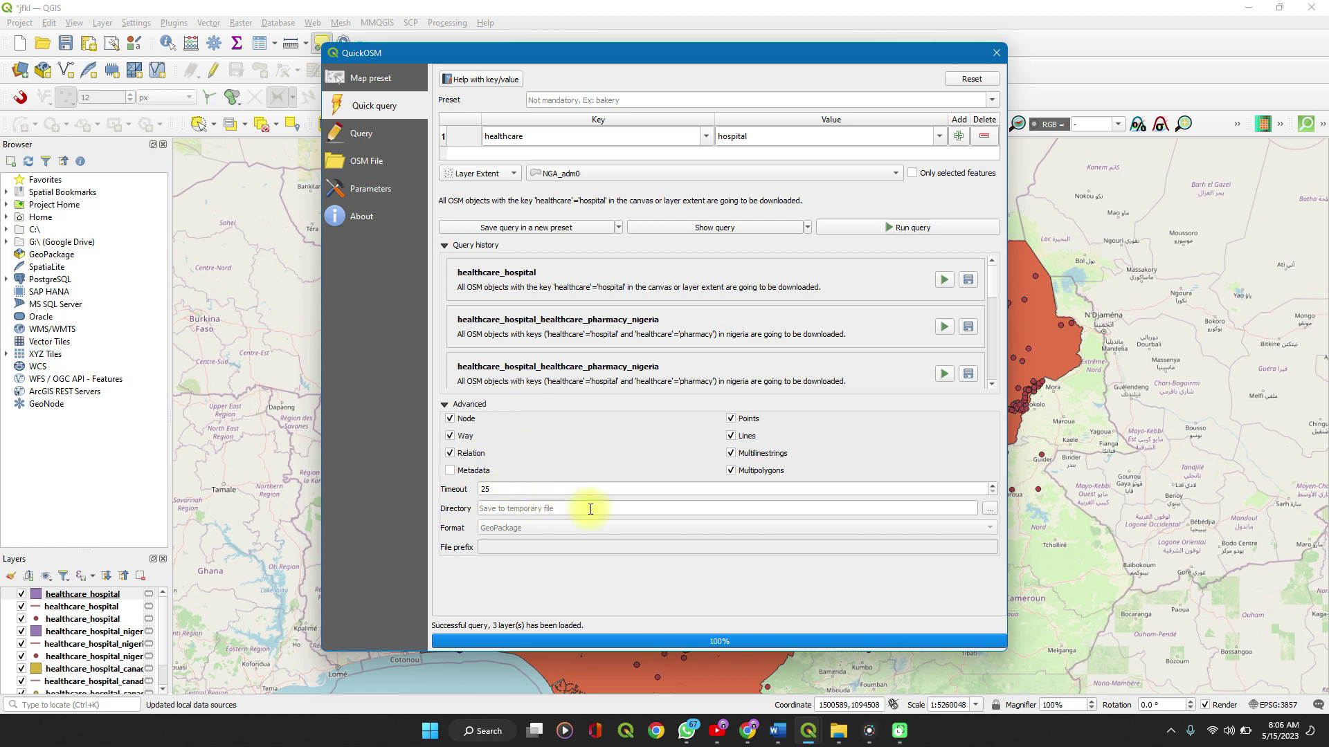
click(996, 55)
click(21, 558)
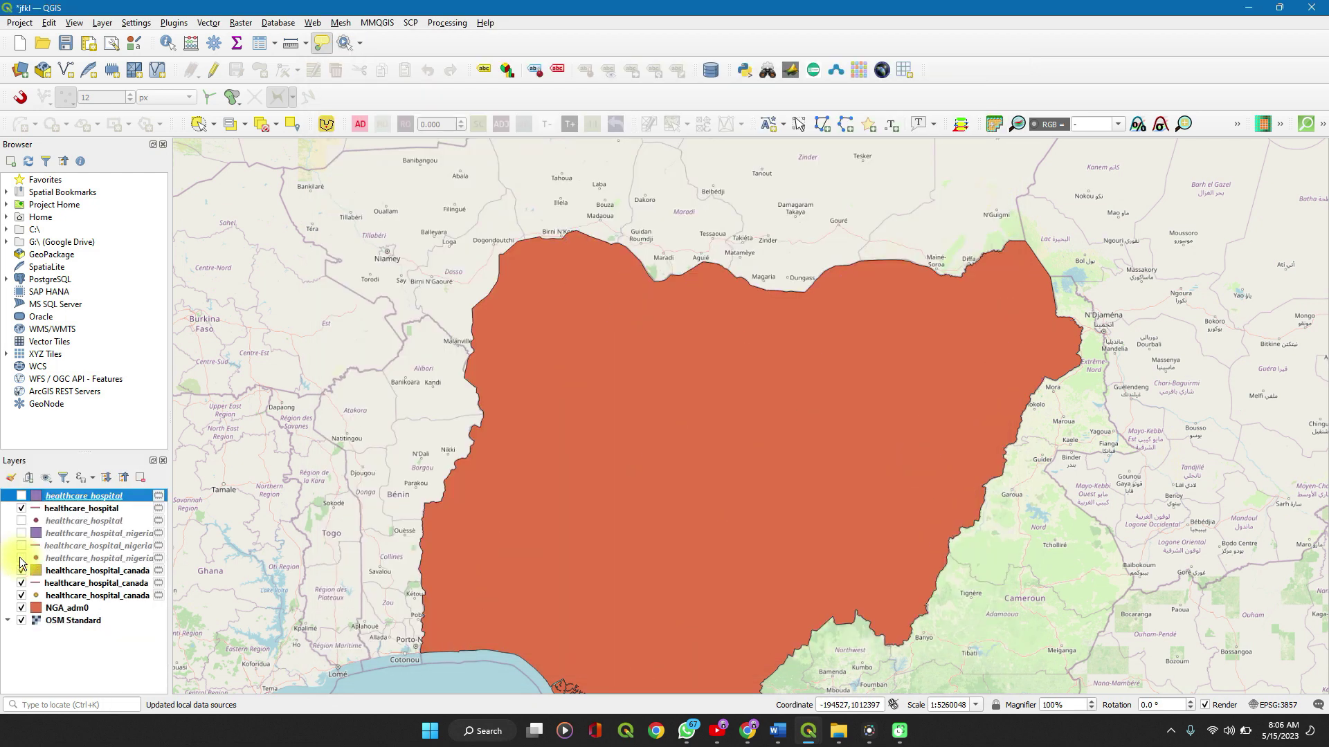
click(21, 558)
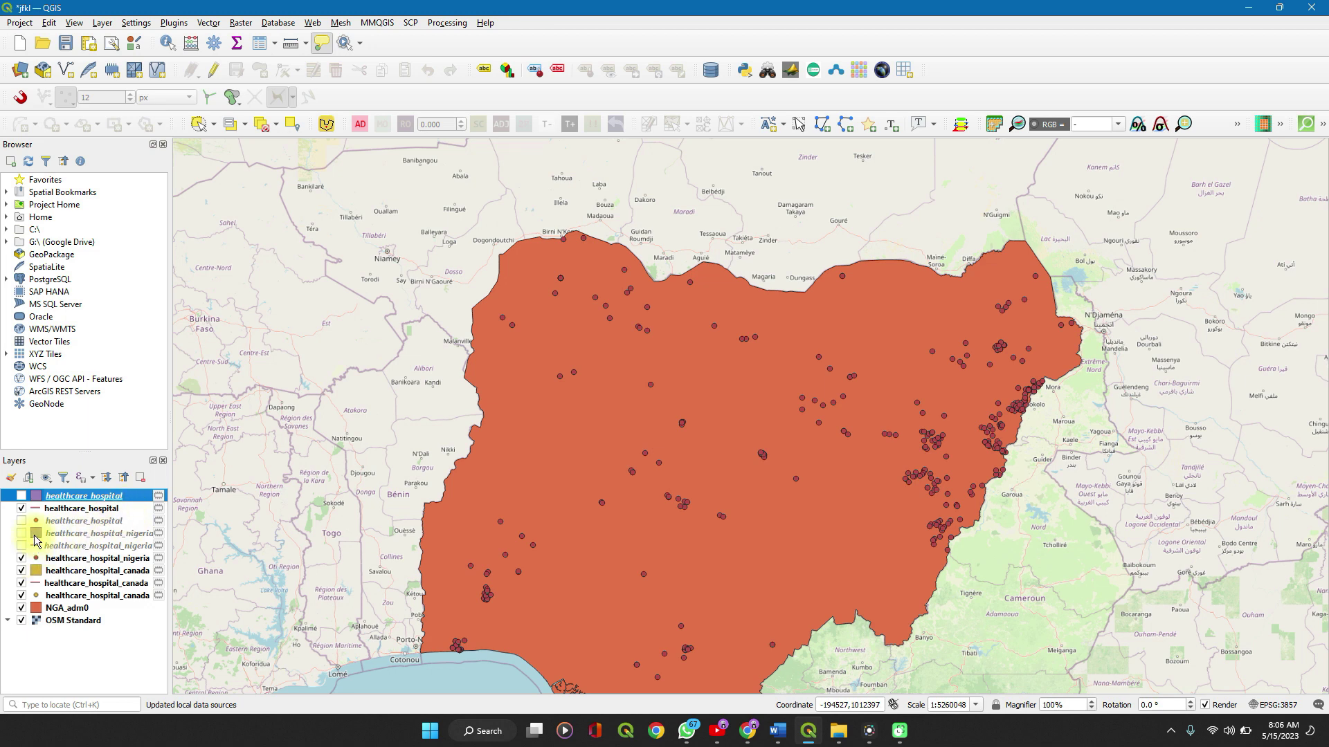
scroll(724, 486, up, 2)
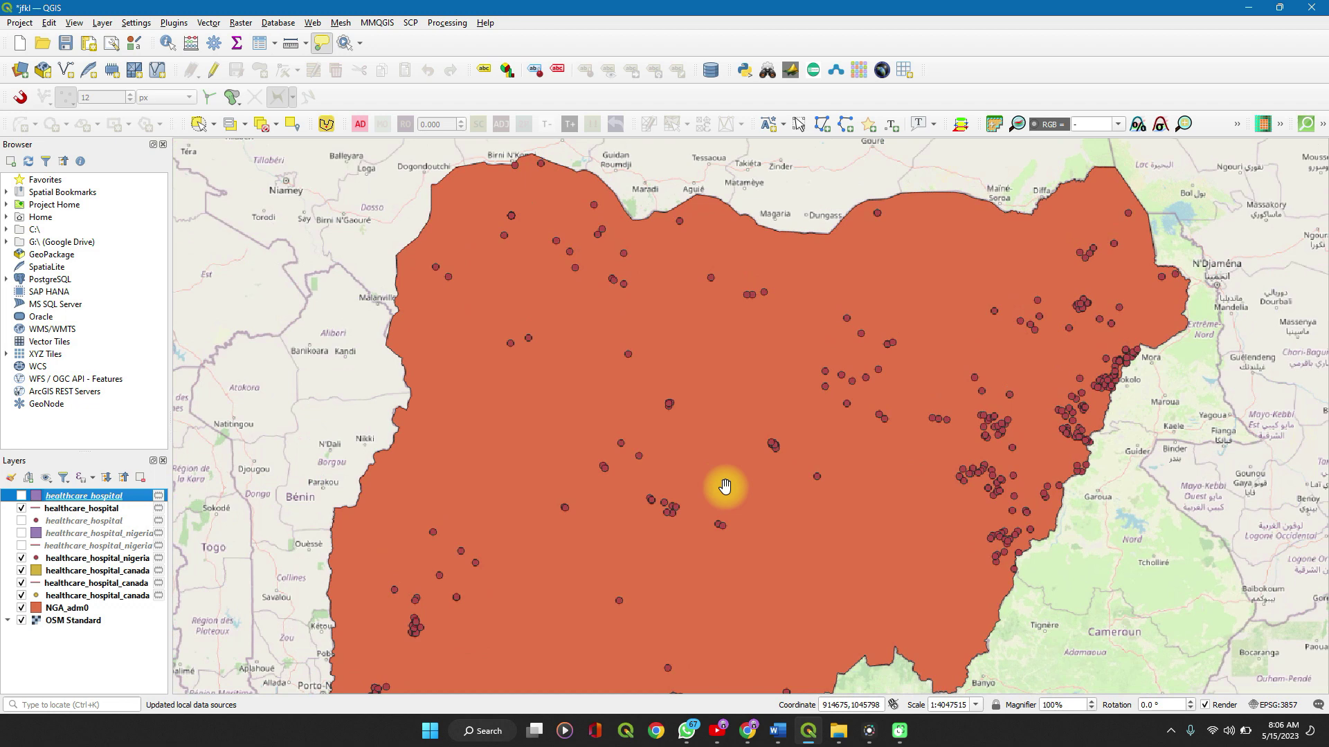
scroll(725, 486, down, 4)
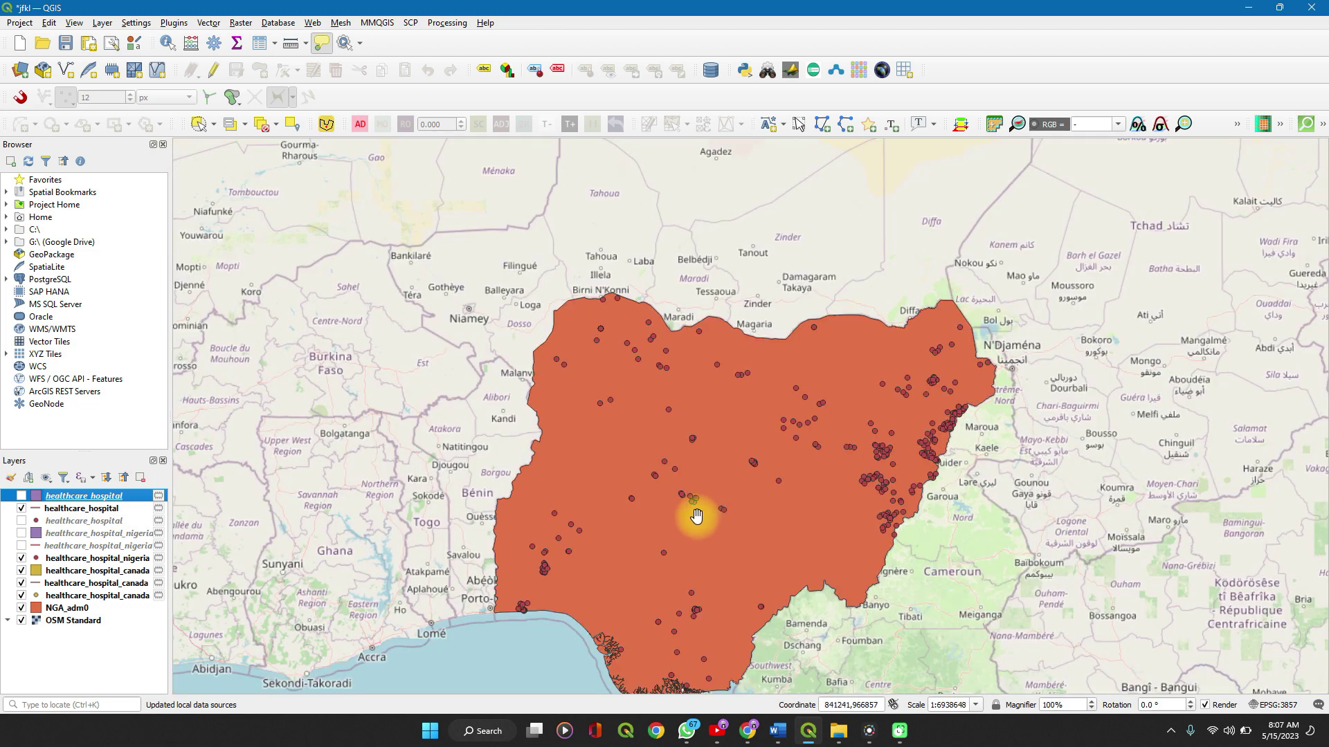
drag(697, 515, 682, 416)
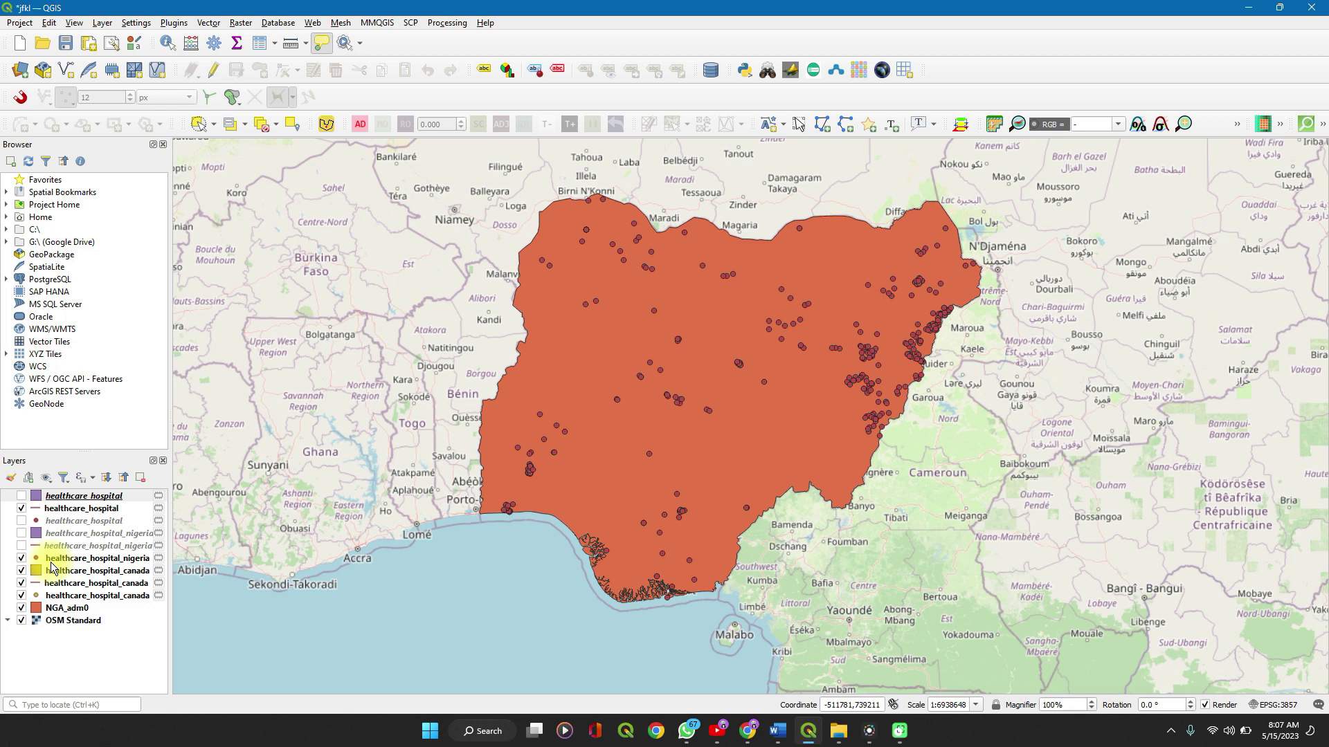
Show the new healthcare_hospital points, hide healthcare_hospital_nigeria, and select the new layer.
click(22, 520)
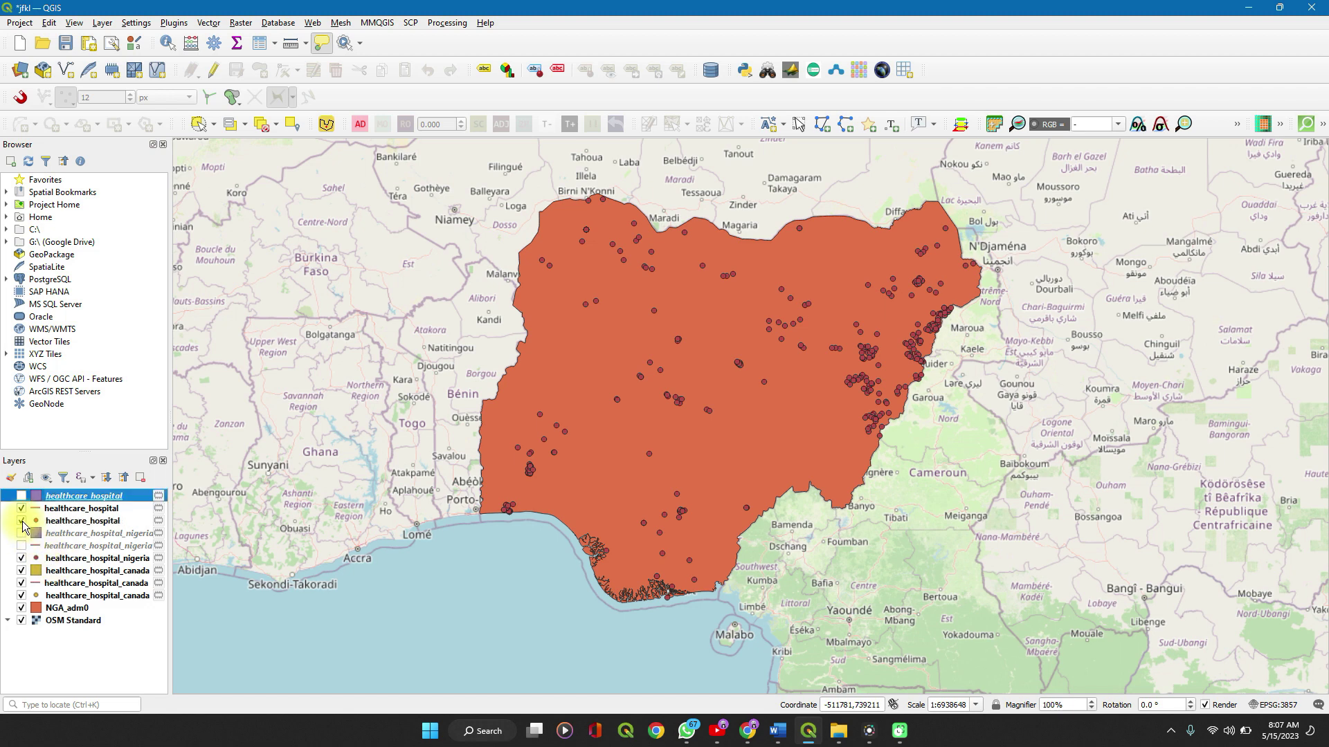
click(22, 558)
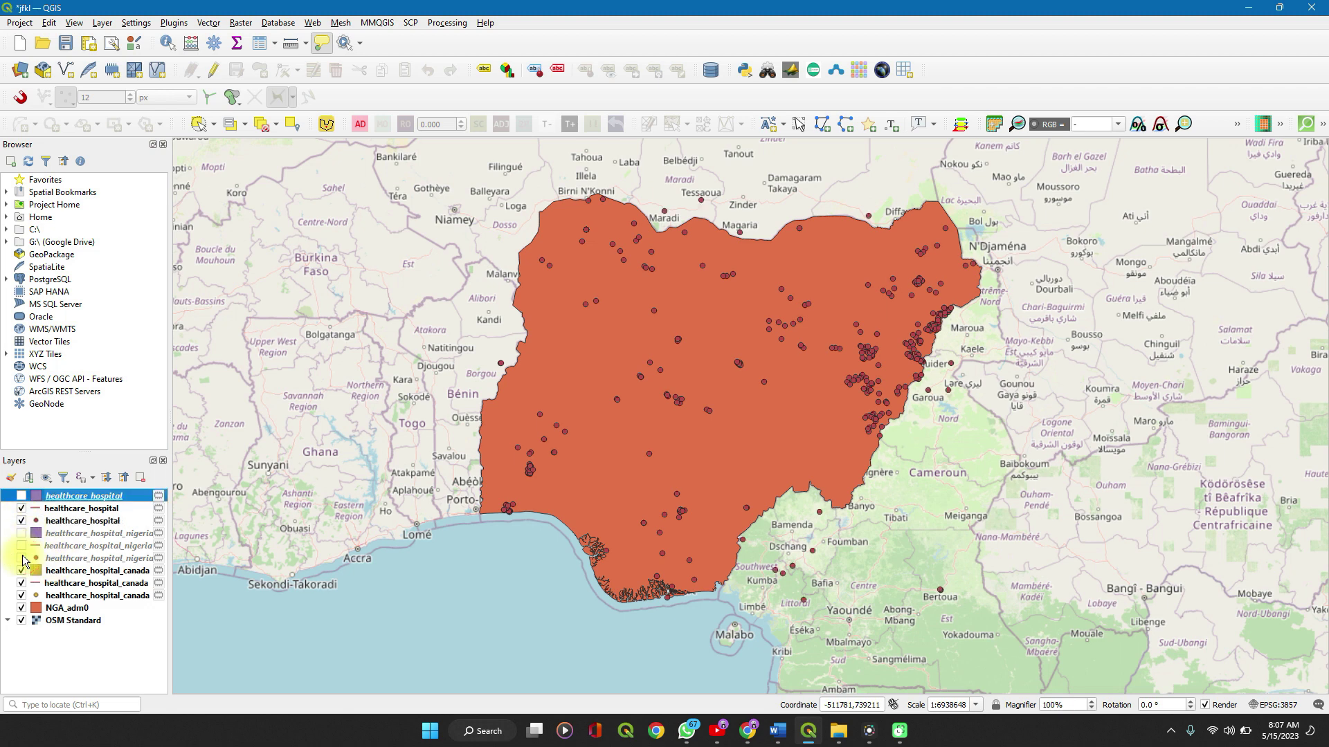
click(84, 523)
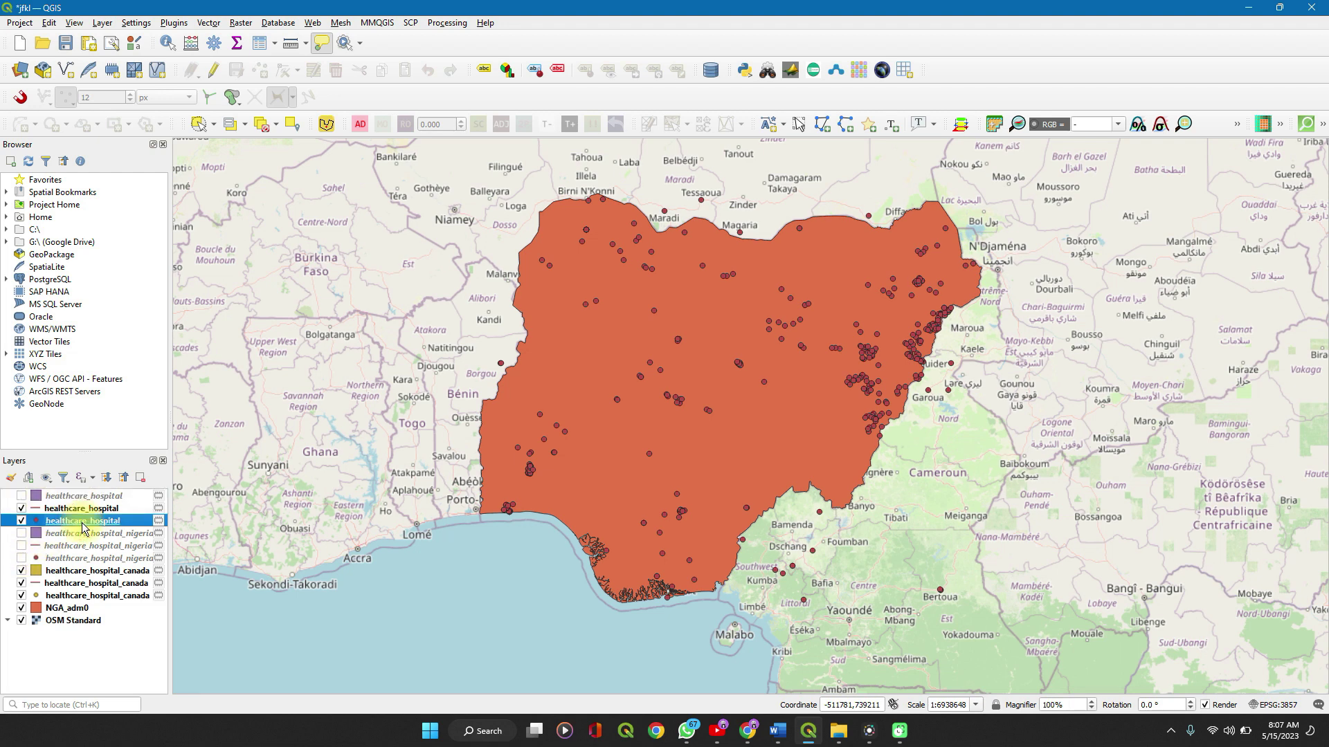
right_click(83, 526)
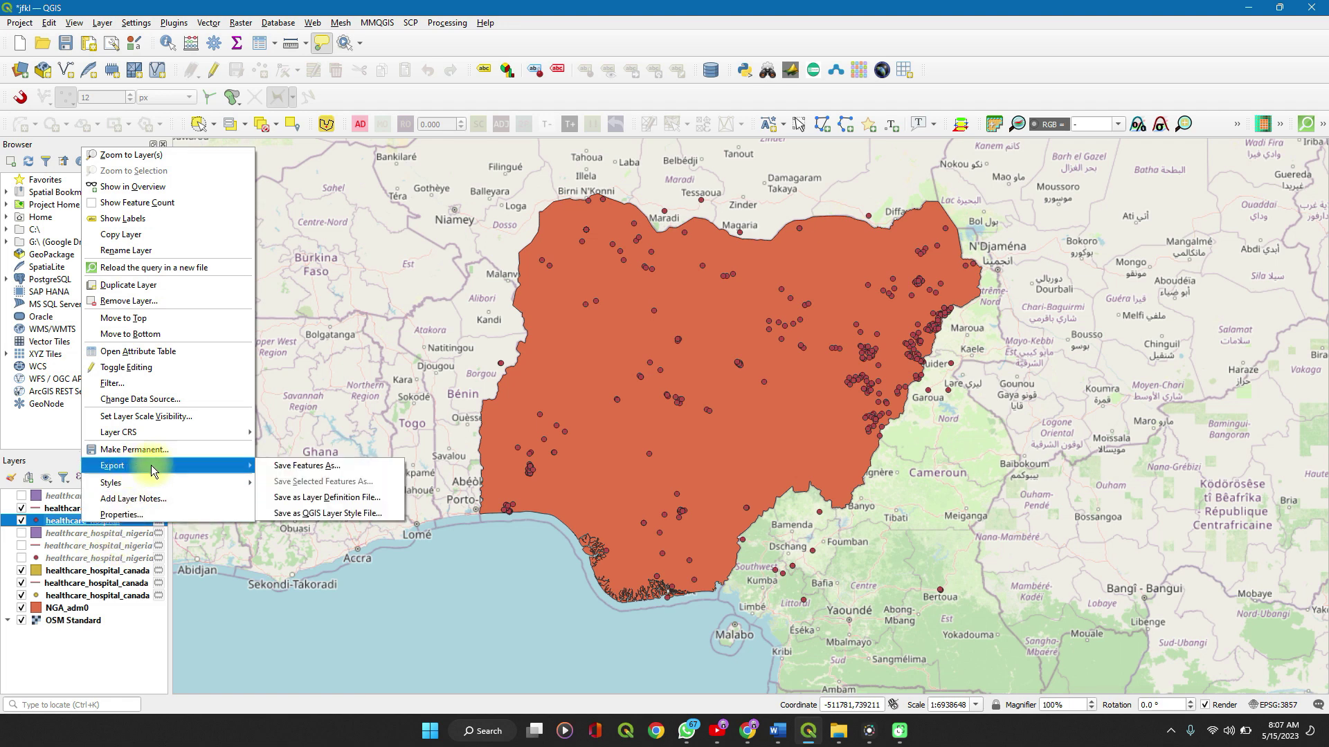
click(288, 468)
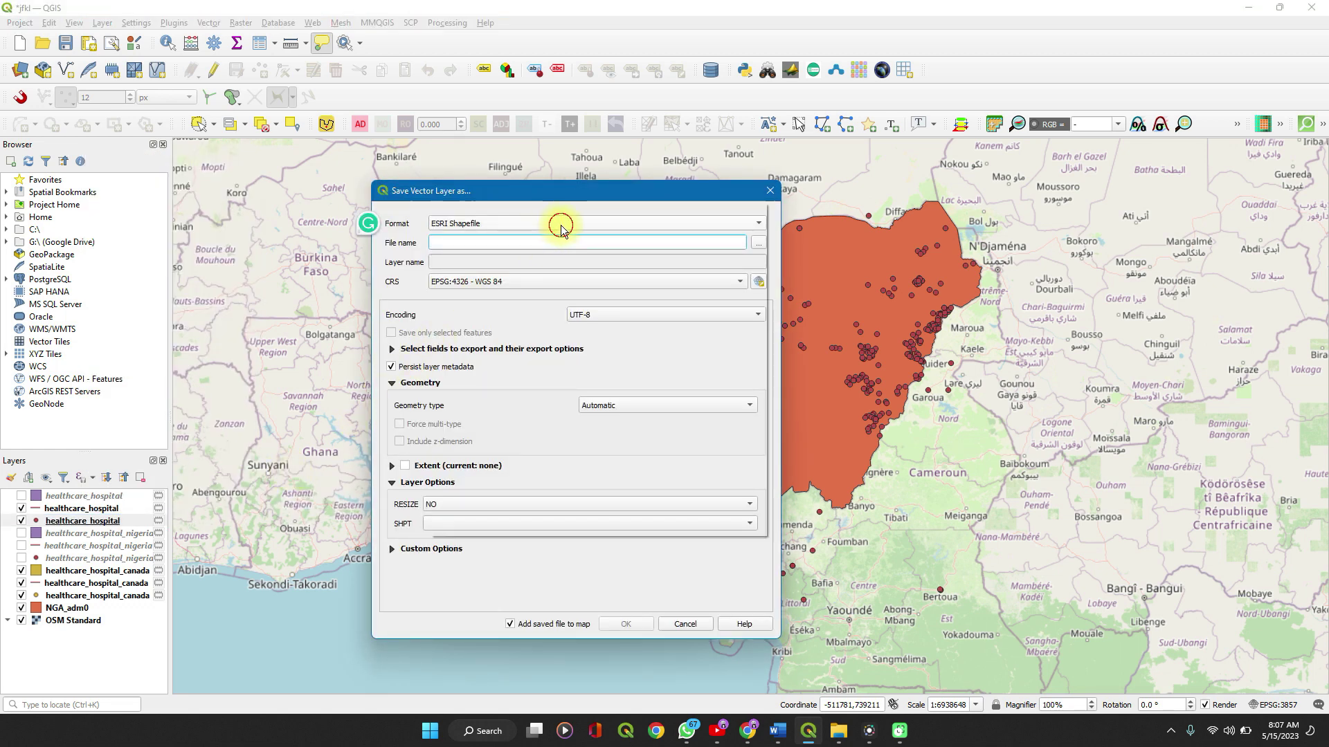
click(560, 225)
click(561, 226)
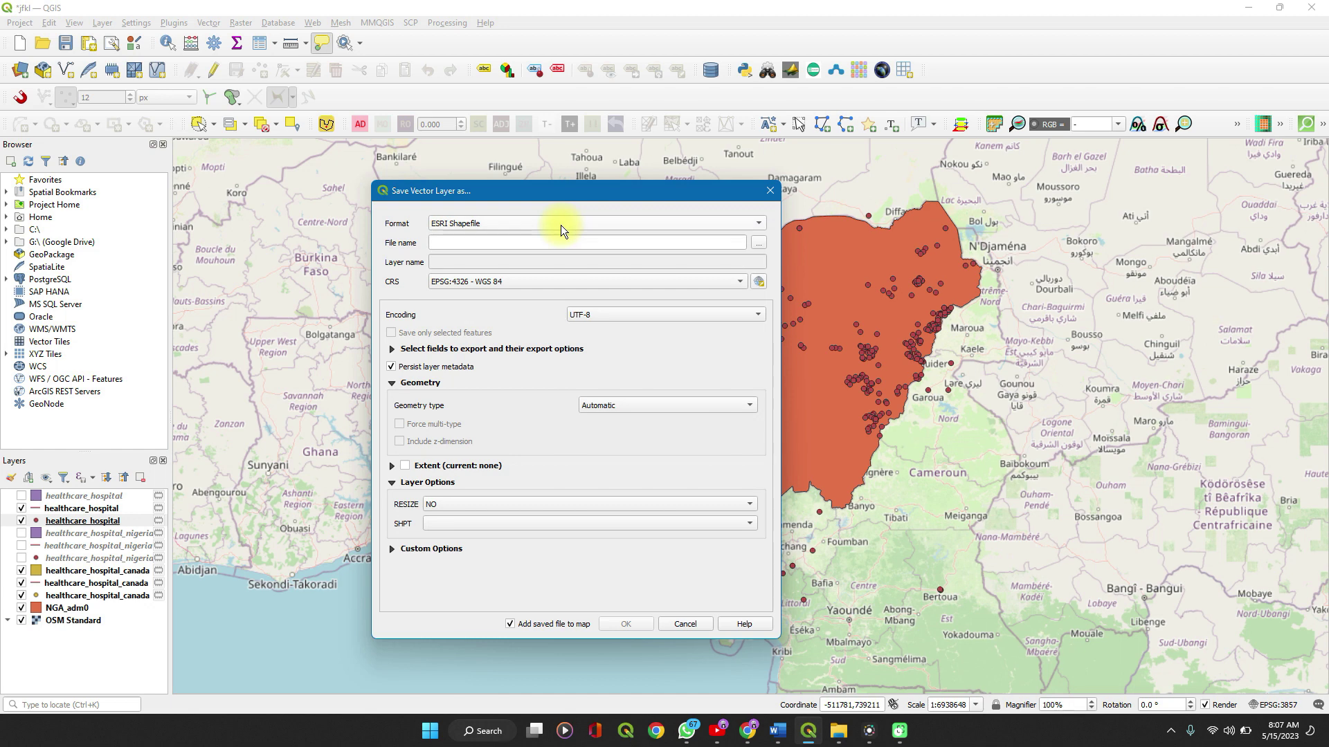
click(759, 246)
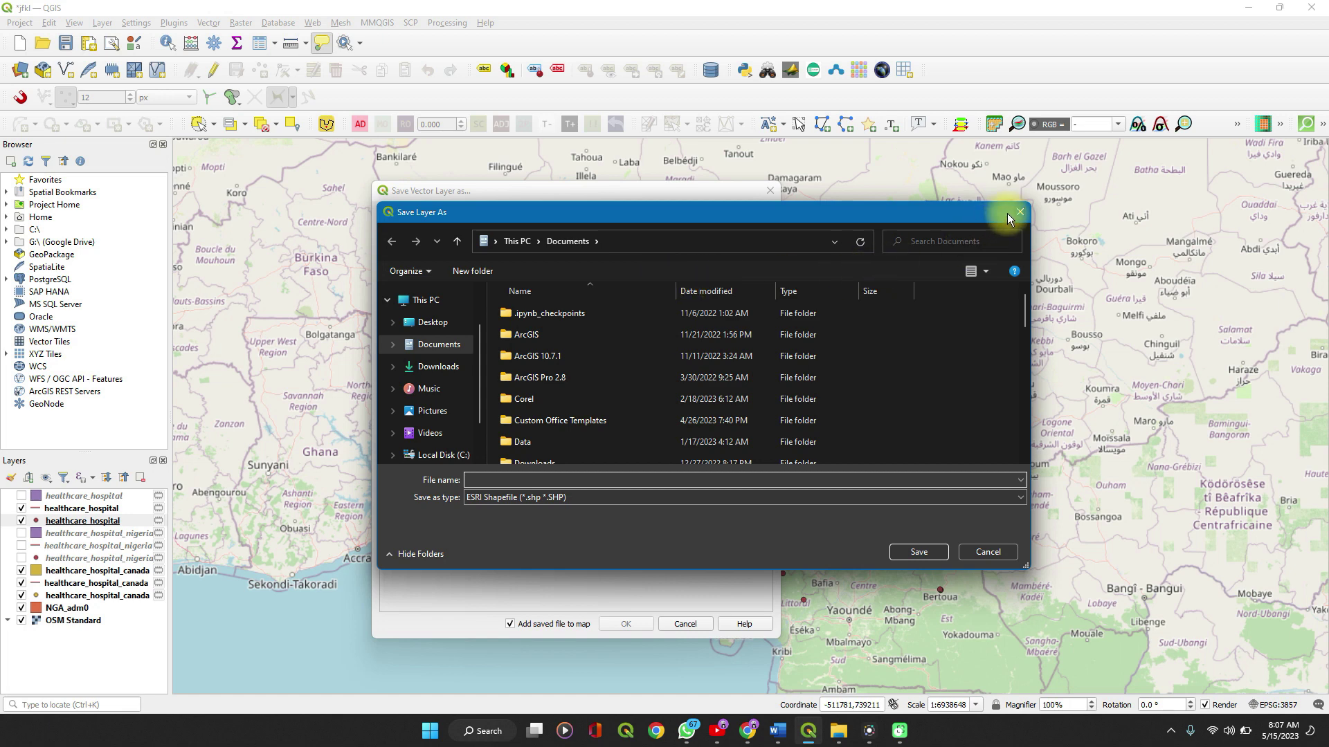
click(1017, 213)
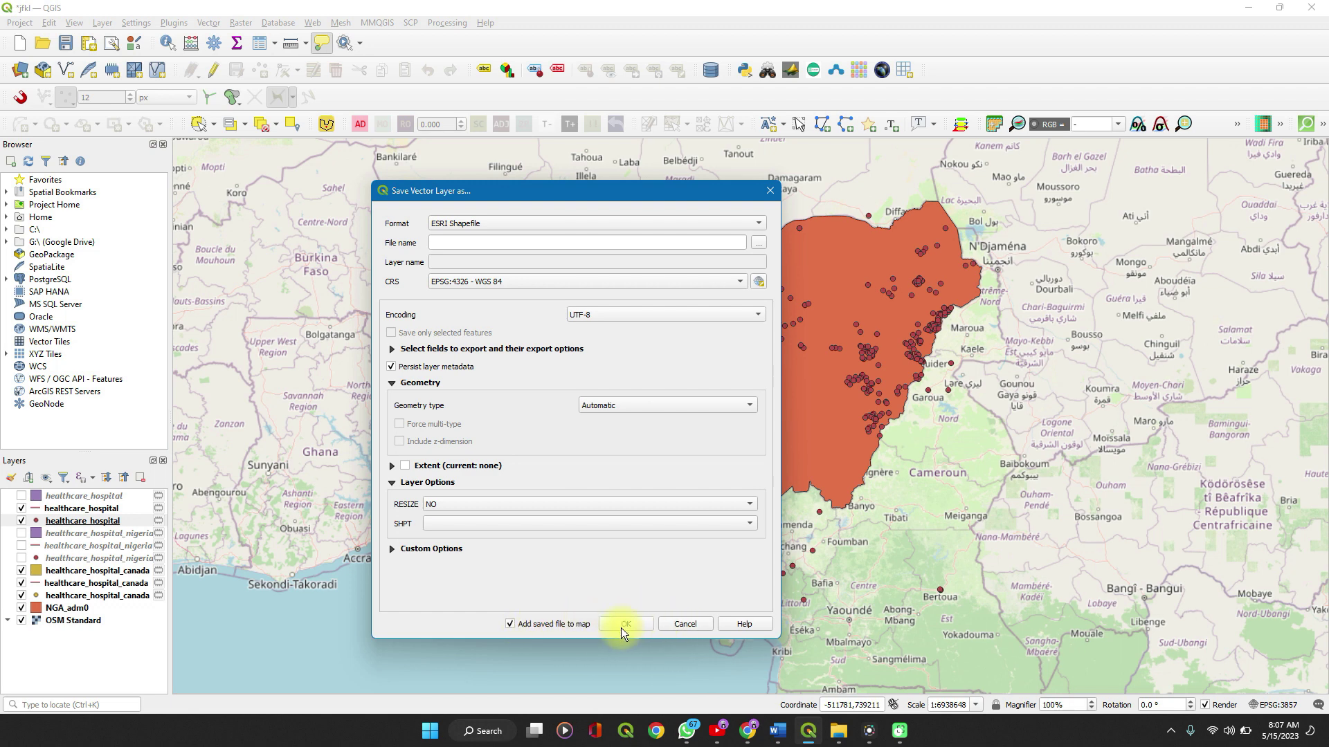
click(771, 191)
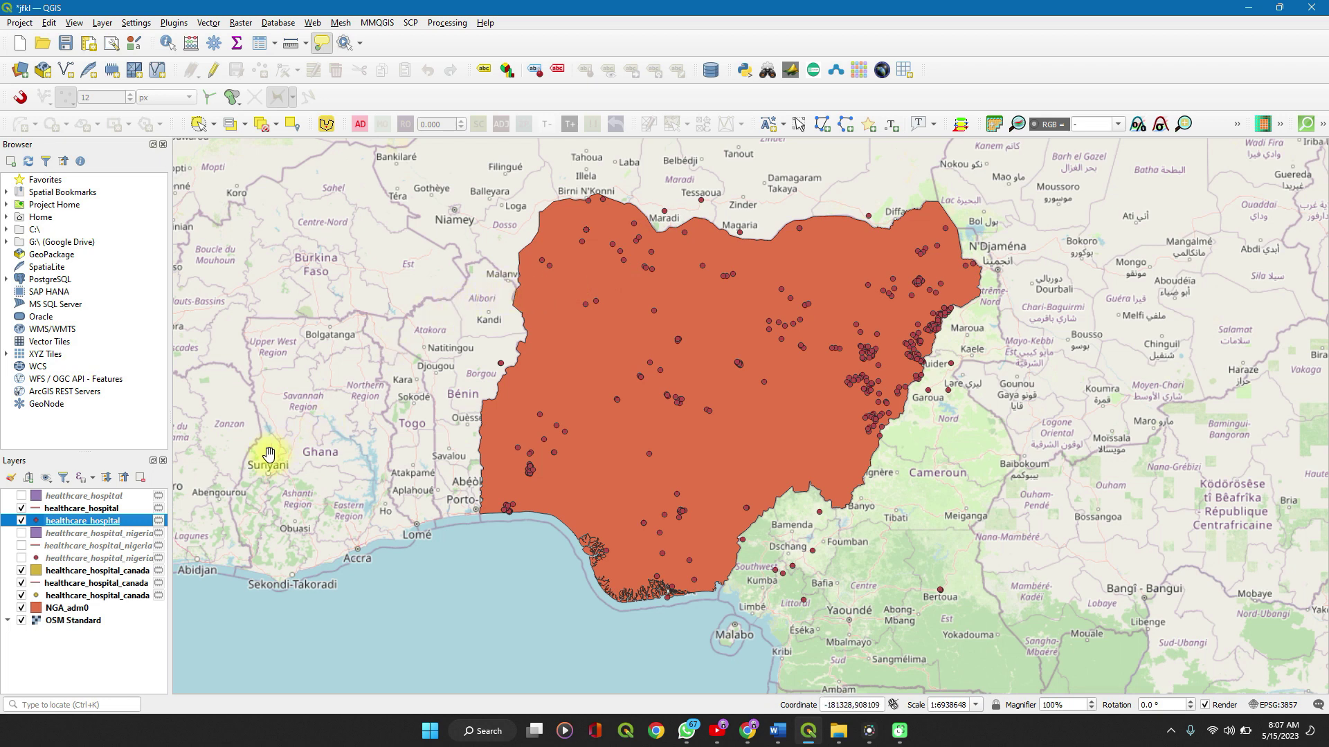
double_click(101, 521)
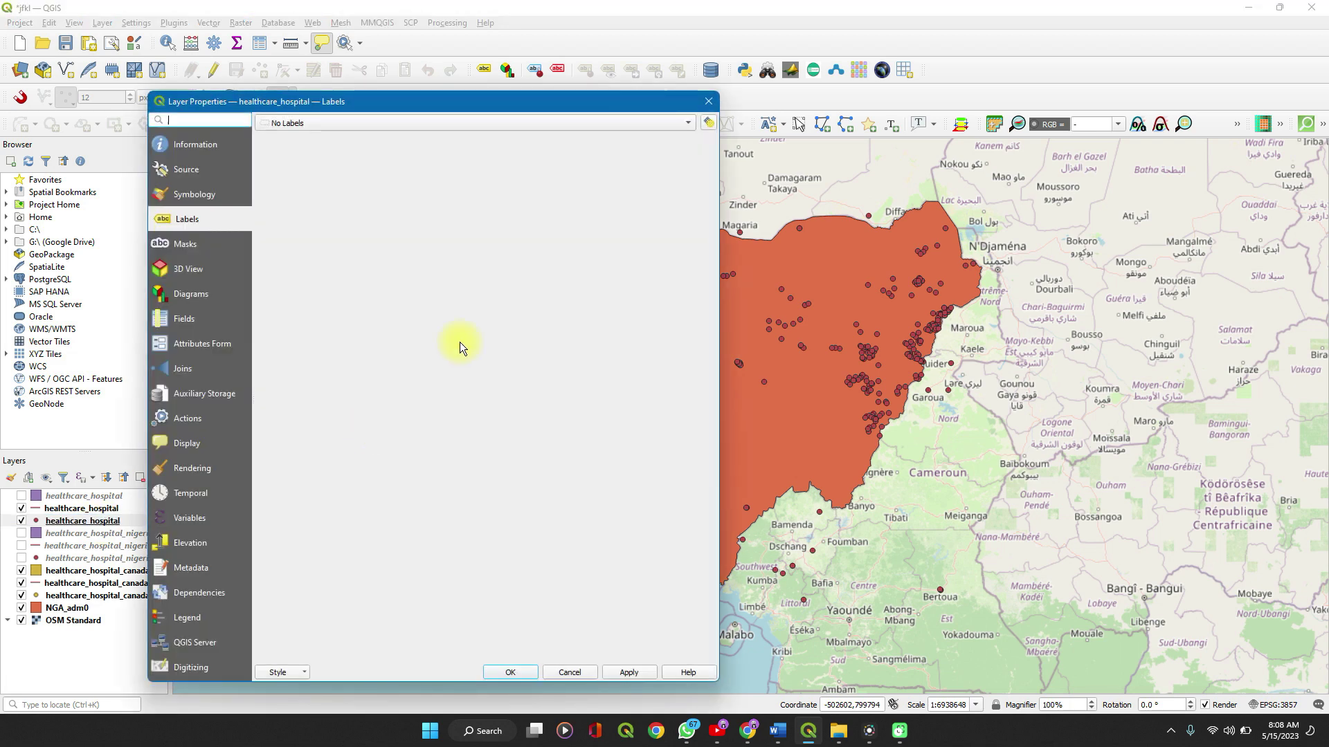
click(197, 195)
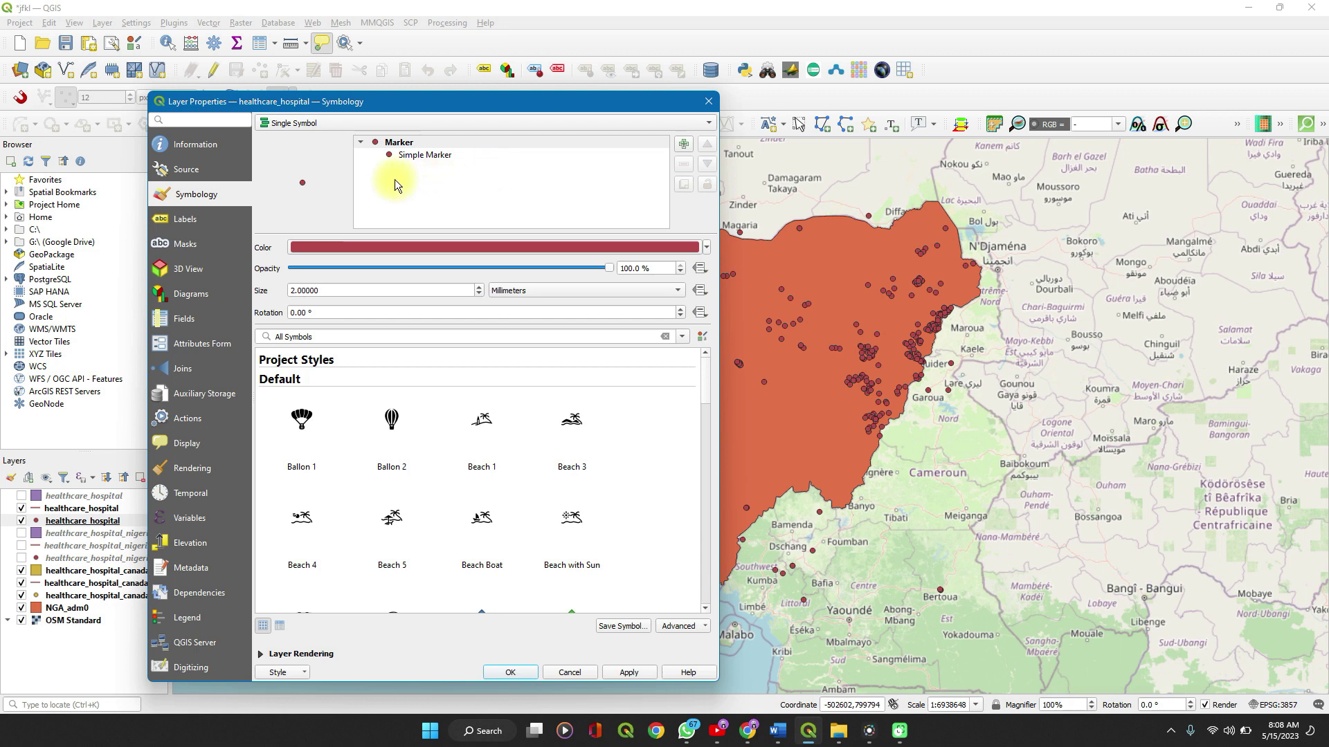
Close layer properties and open the healthcare_hospital attribute table showing 418 features.
click(706, 102)
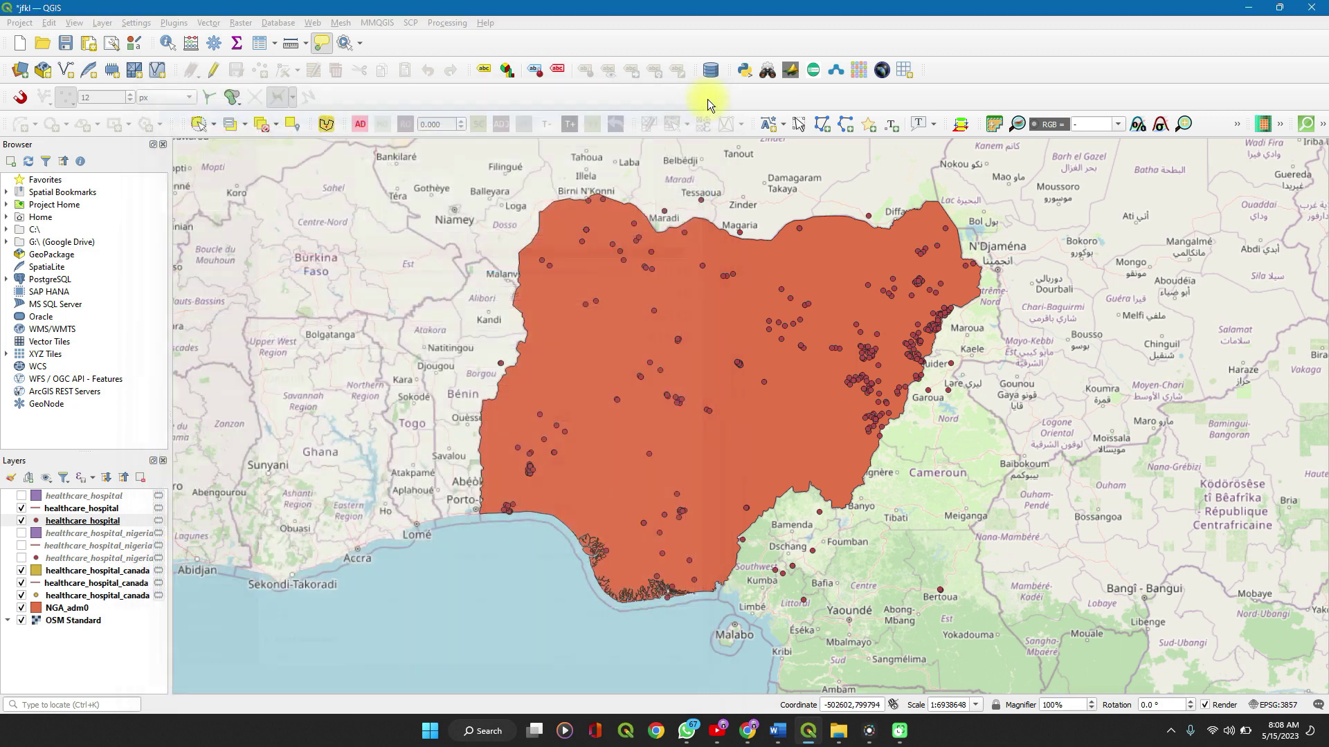
right_click(104, 520)
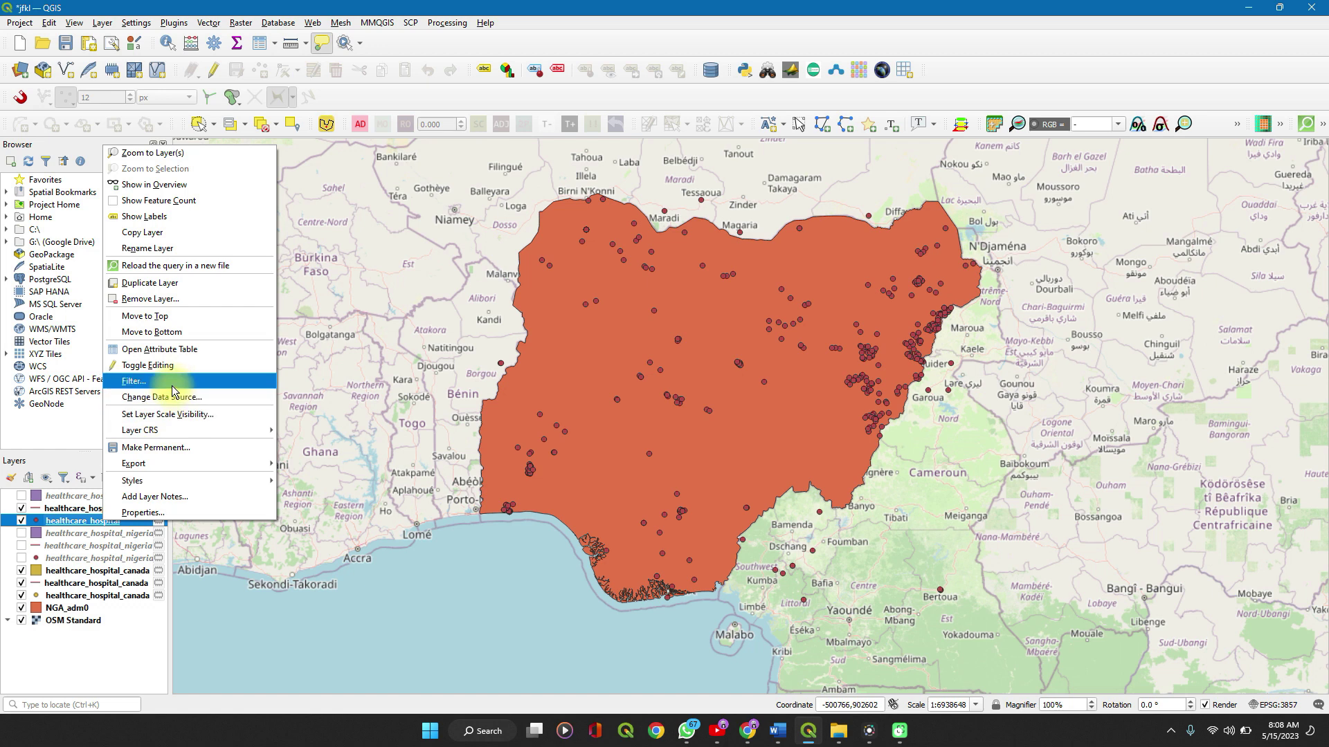
click(162, 349)
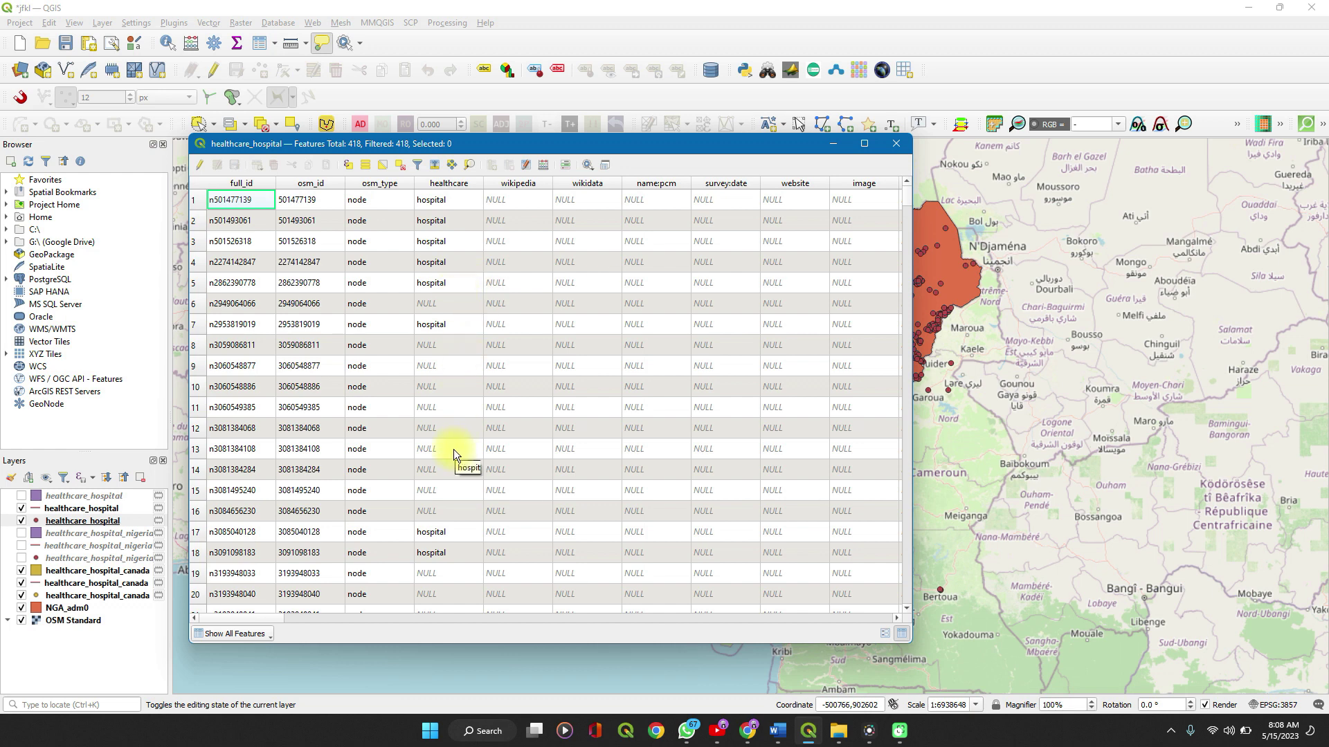
Review the category and name columns of the hospital table, then close it.
scroll(454, 450, down, 19)
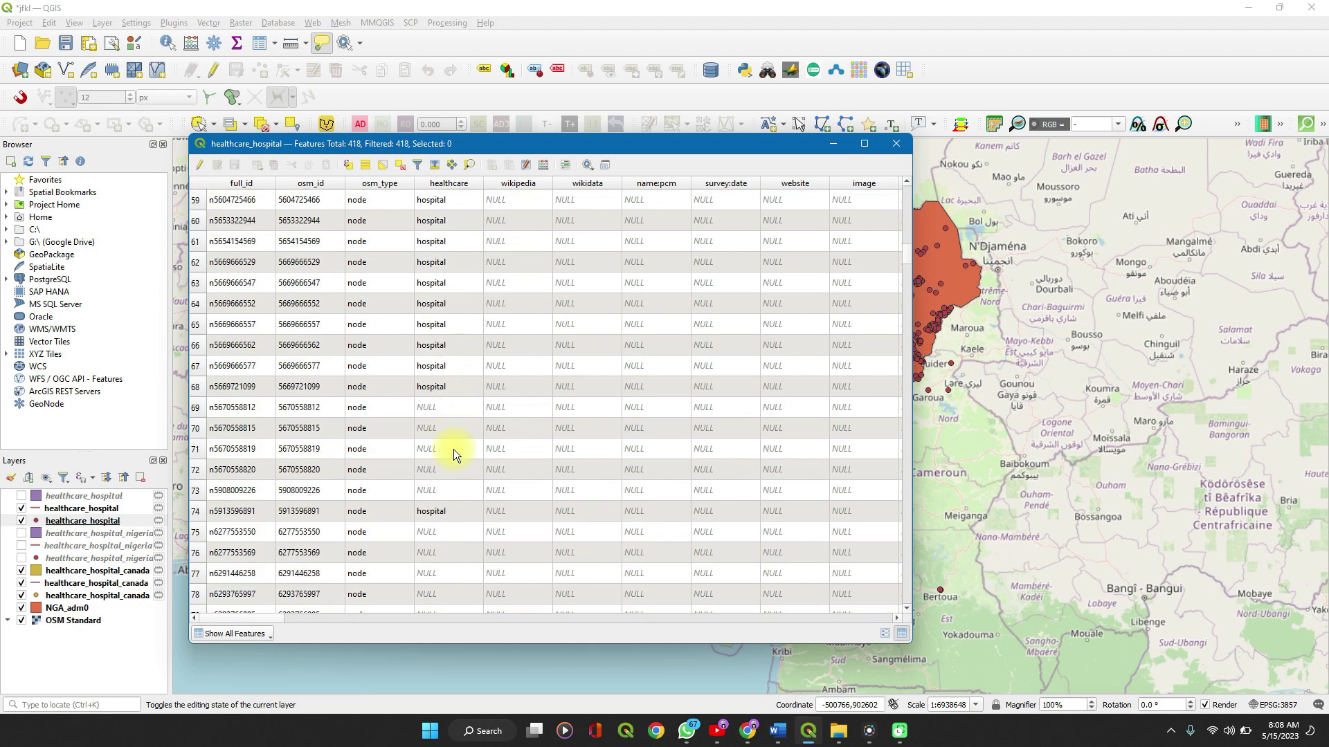
scroll(454, 450, right, 10)
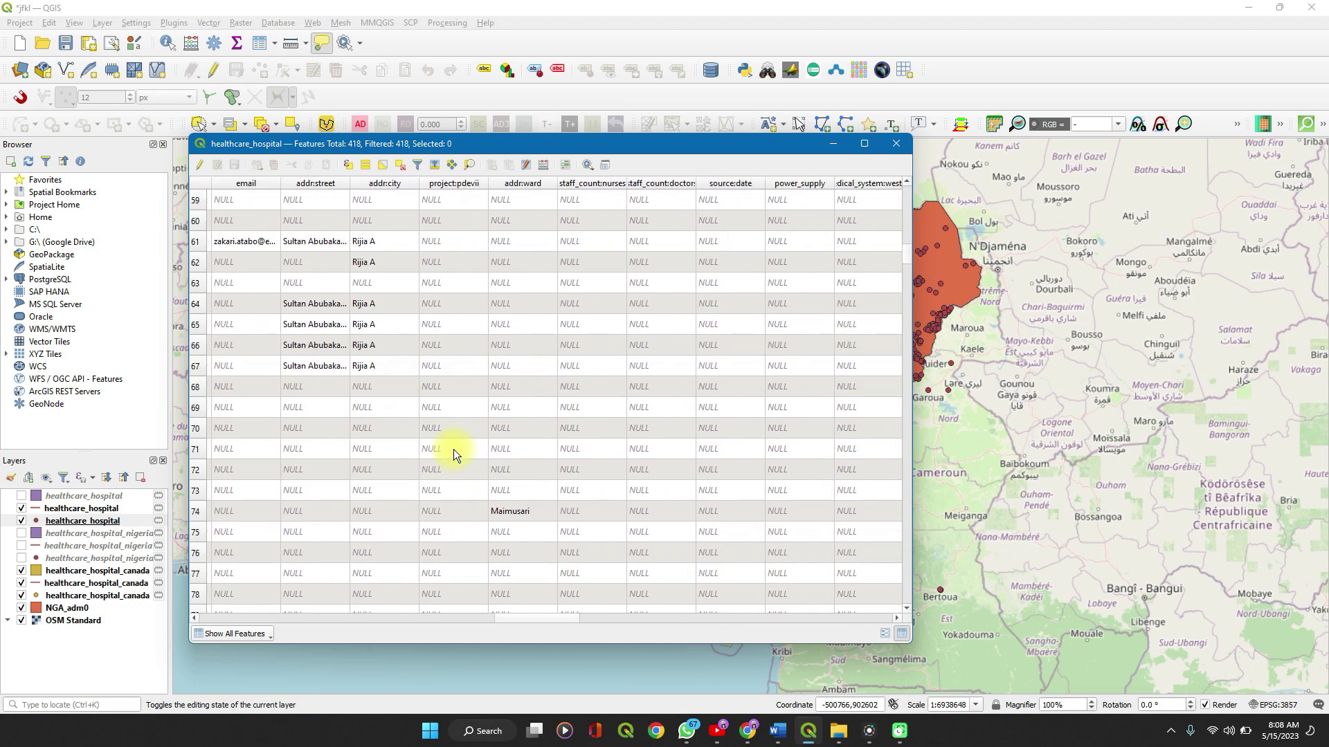
scroll(454, 450, right, 12)
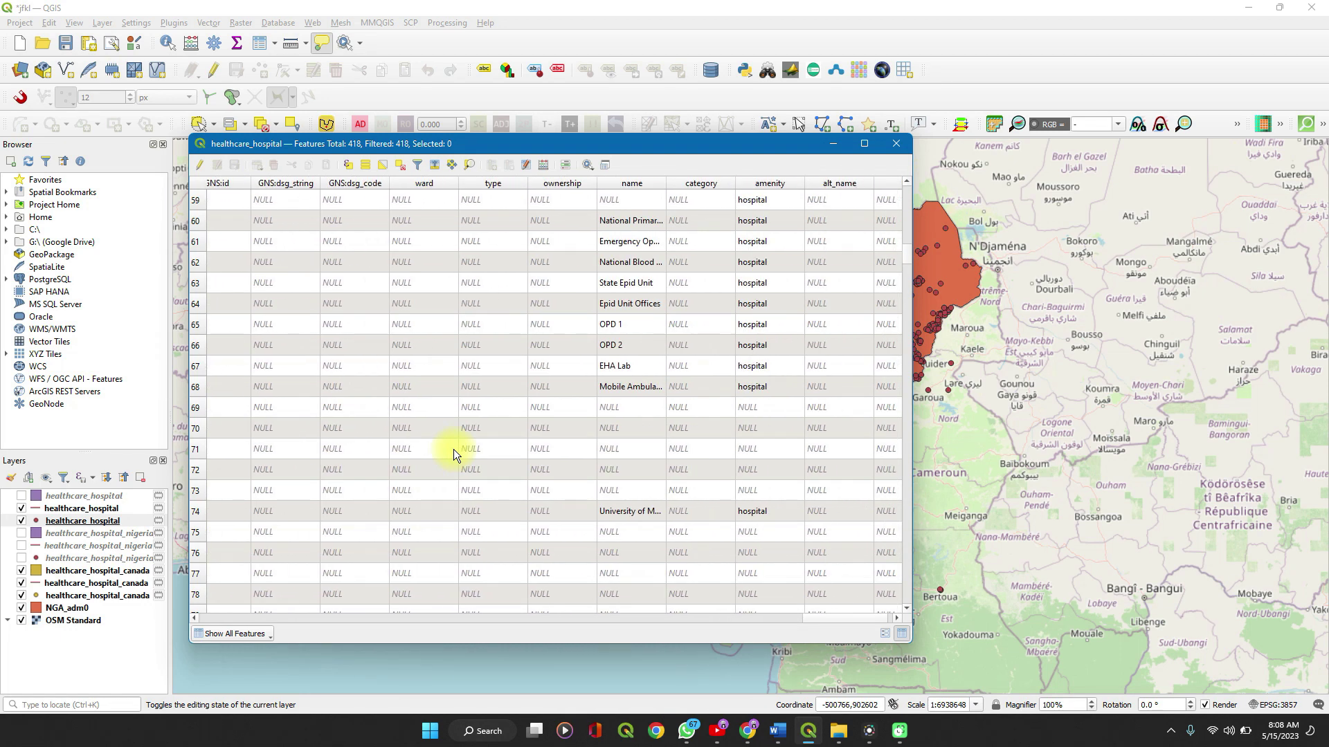
scroll(454, 450, right, 1)
scroll(454, 450, up, 4)
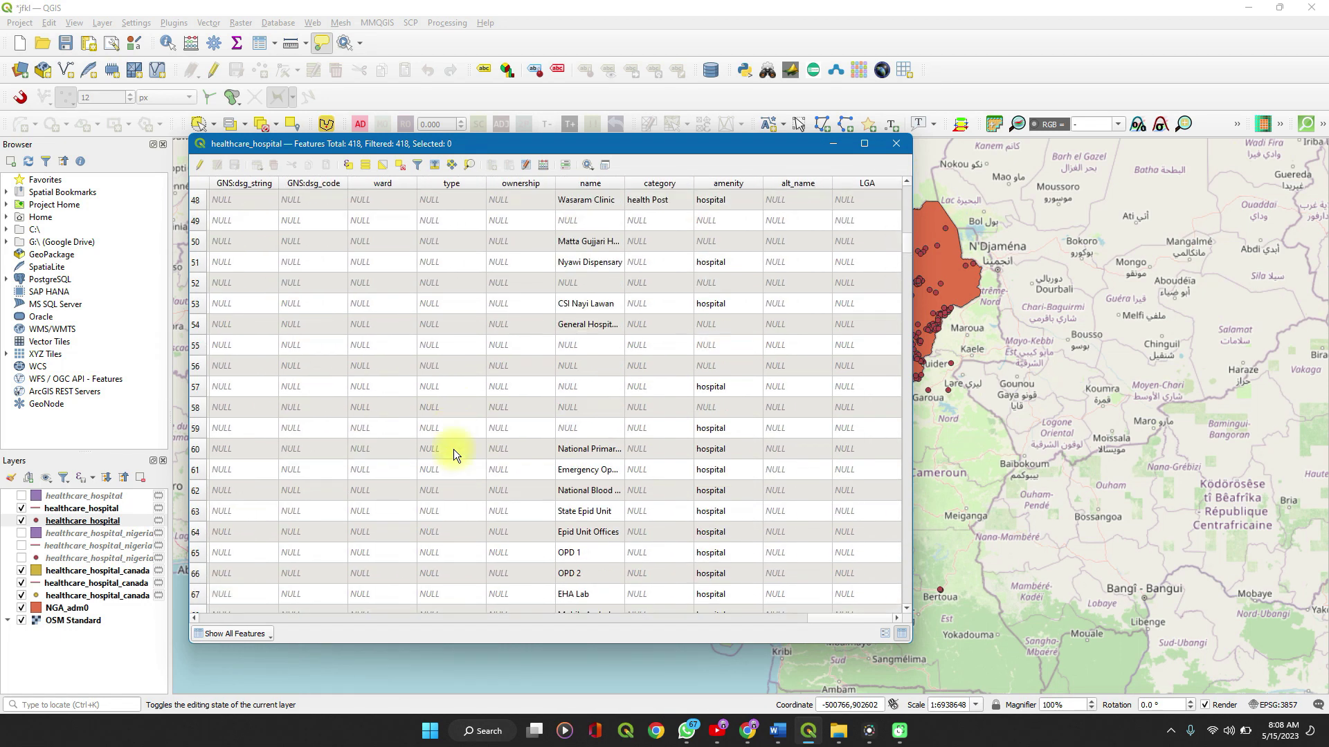
scroll(454, 450, up, 11)
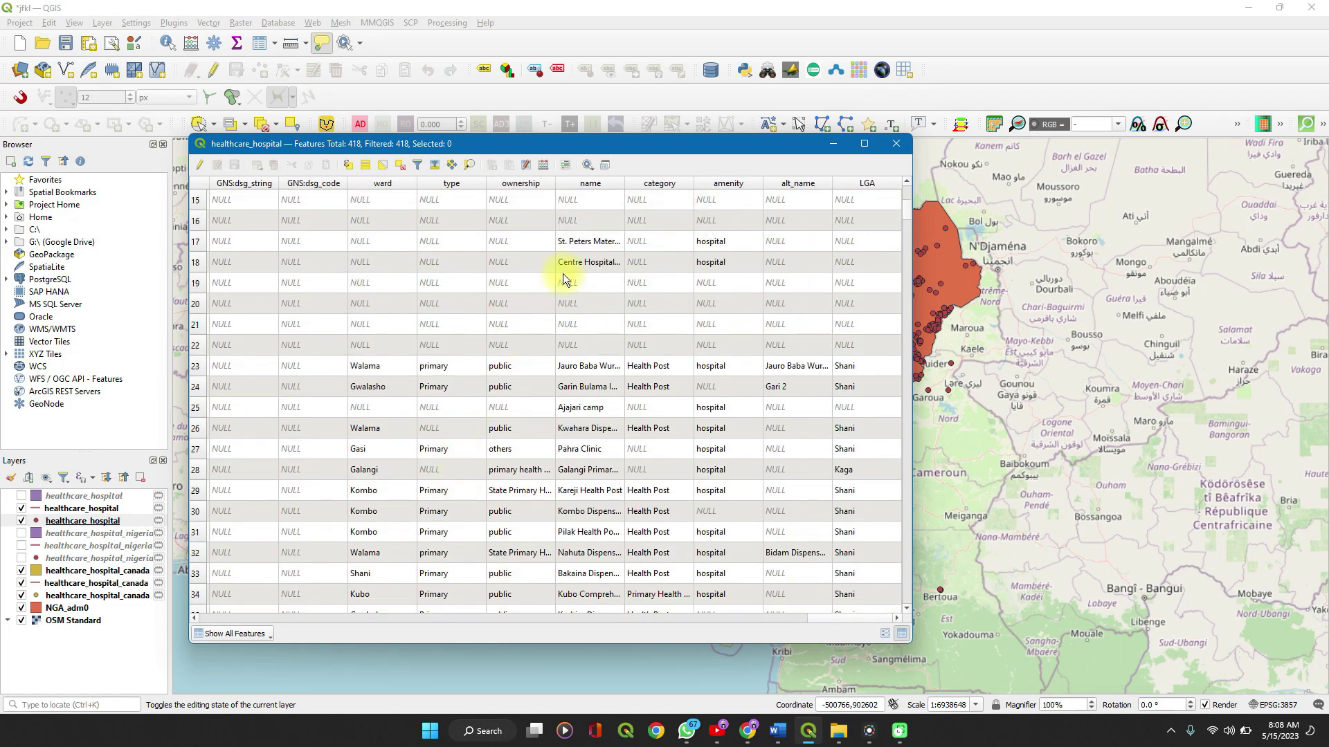
scroll(576, 261, up, 5)
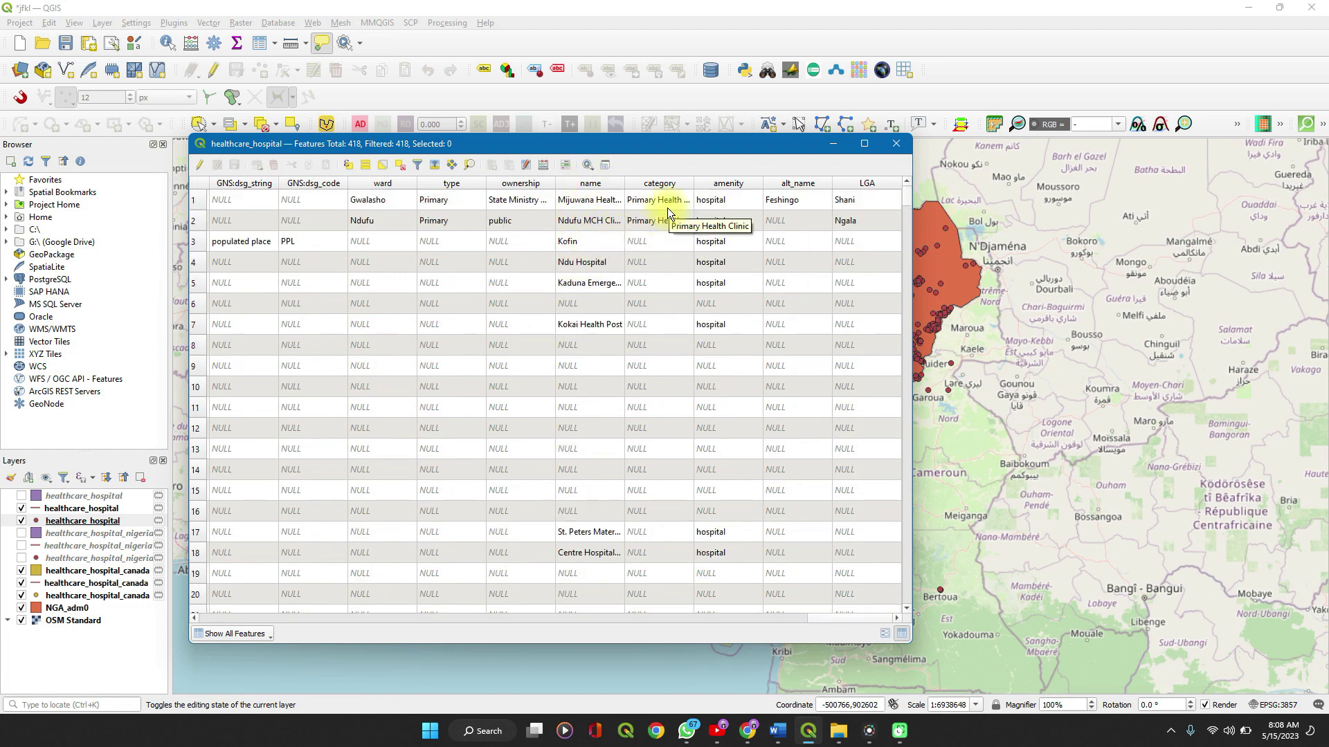
scroll(678, 403, down, 4)
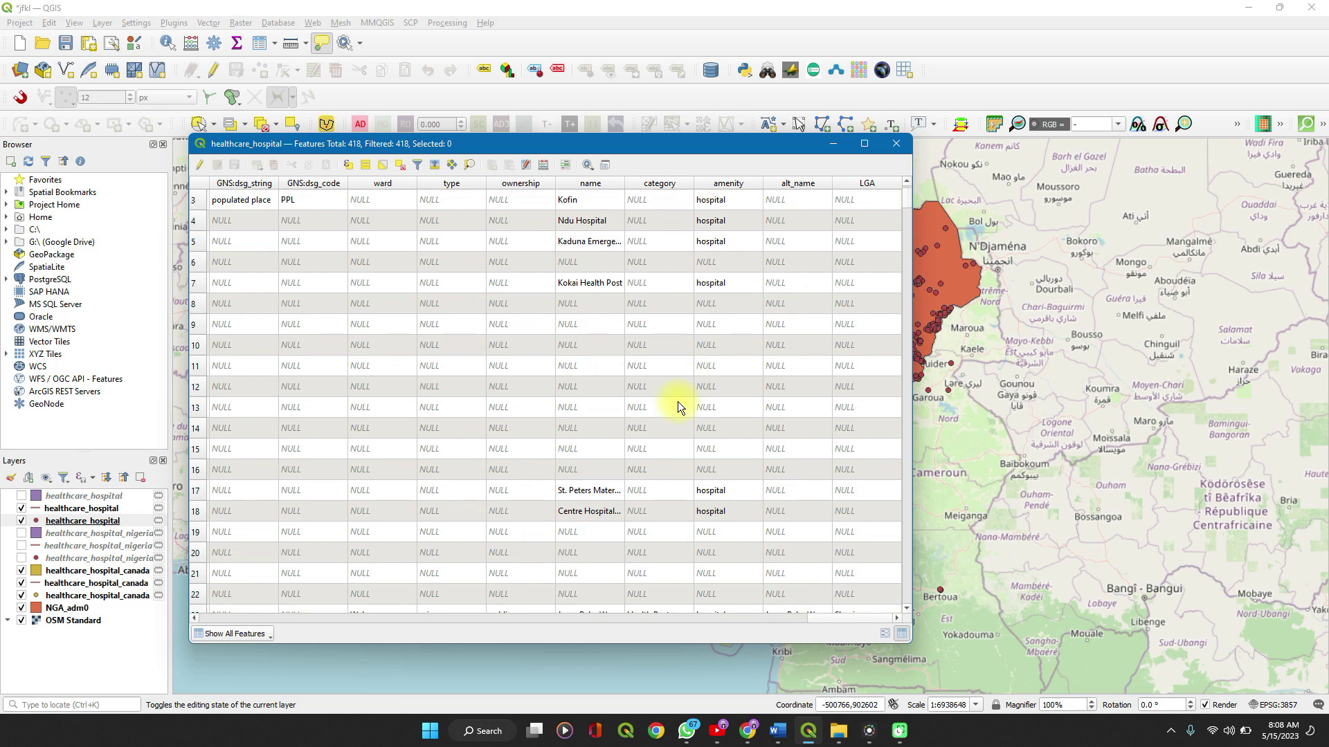
scroll(678, 404, down, 6)
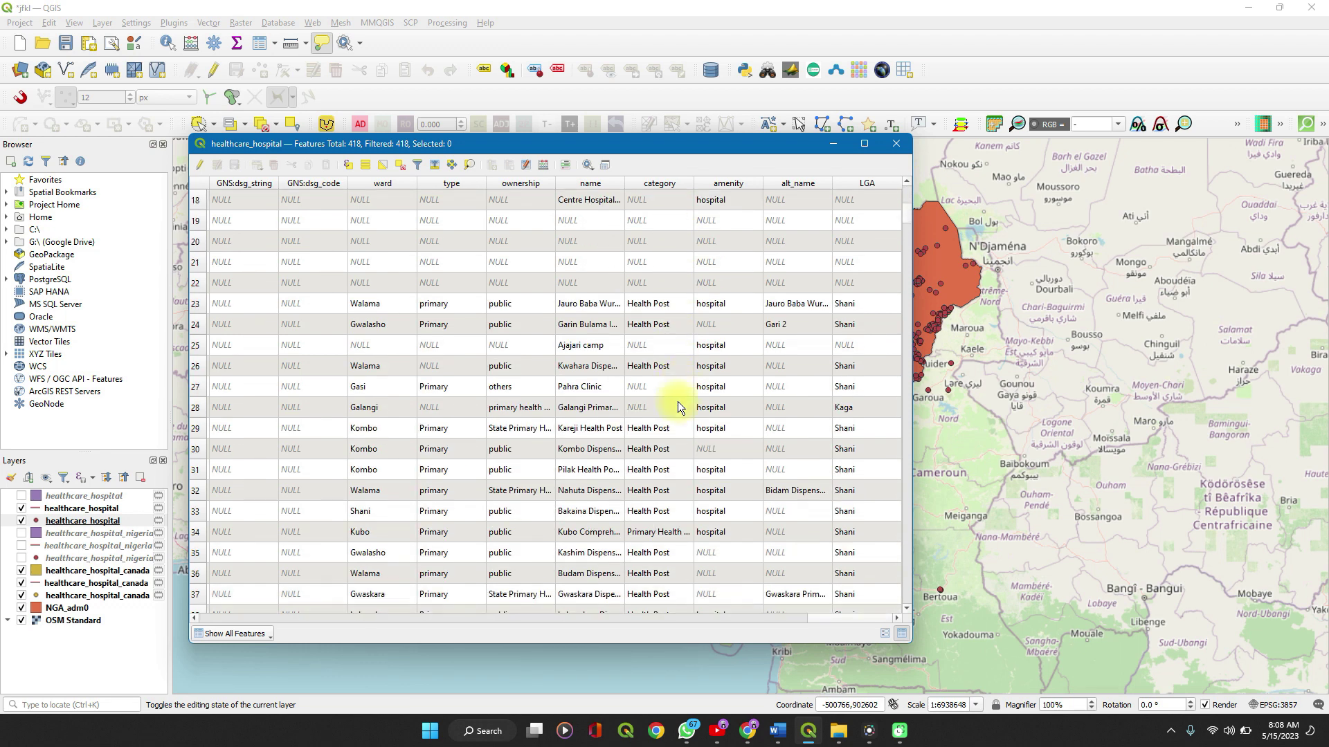
scroll(678, 407, down, 1)
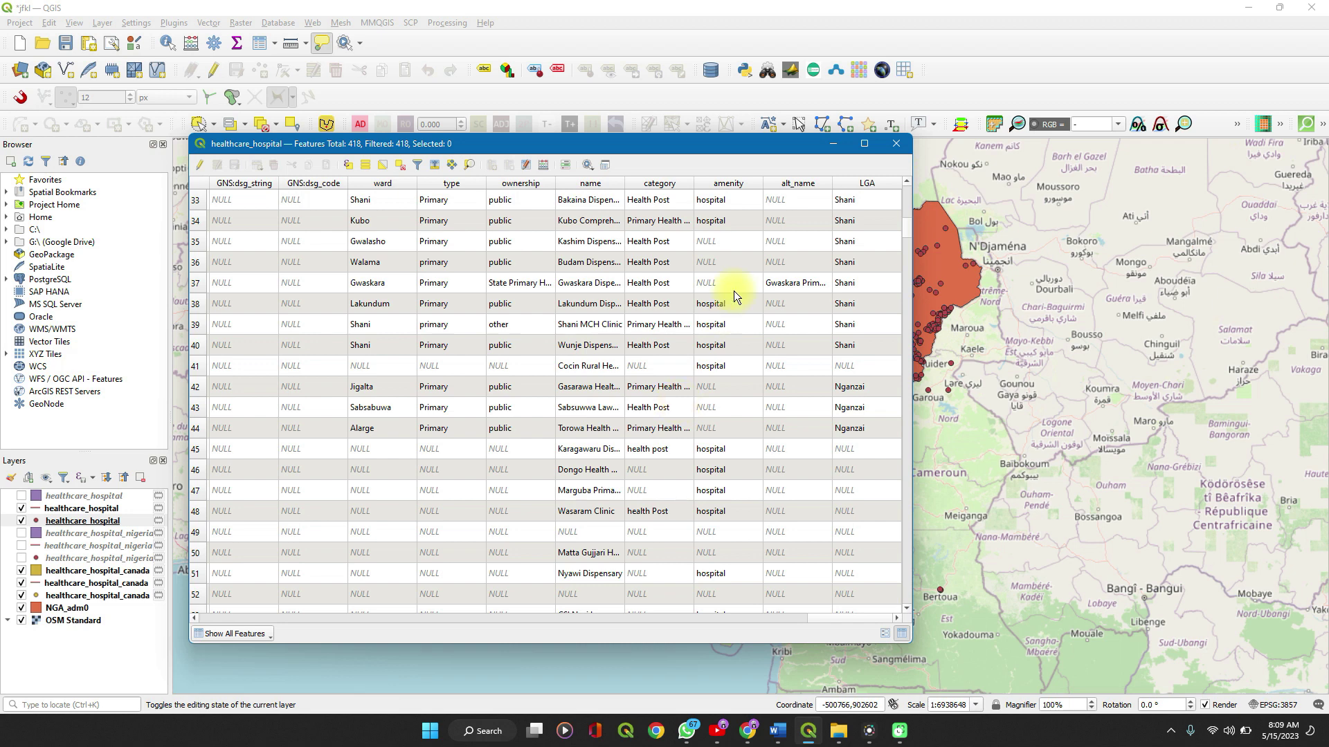
scroll(734, 292, up, 5)
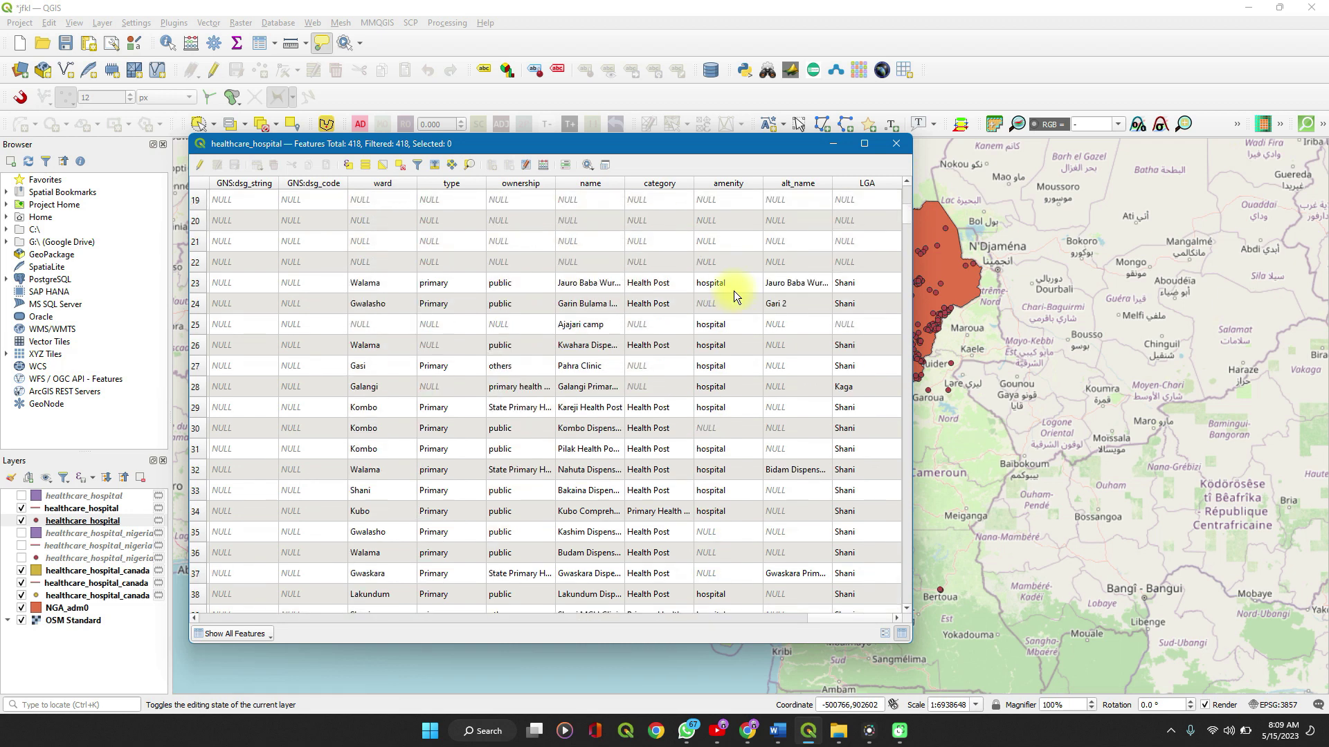
scroll(734, 291, up, 2)
scroll(580, 285, up, 5)
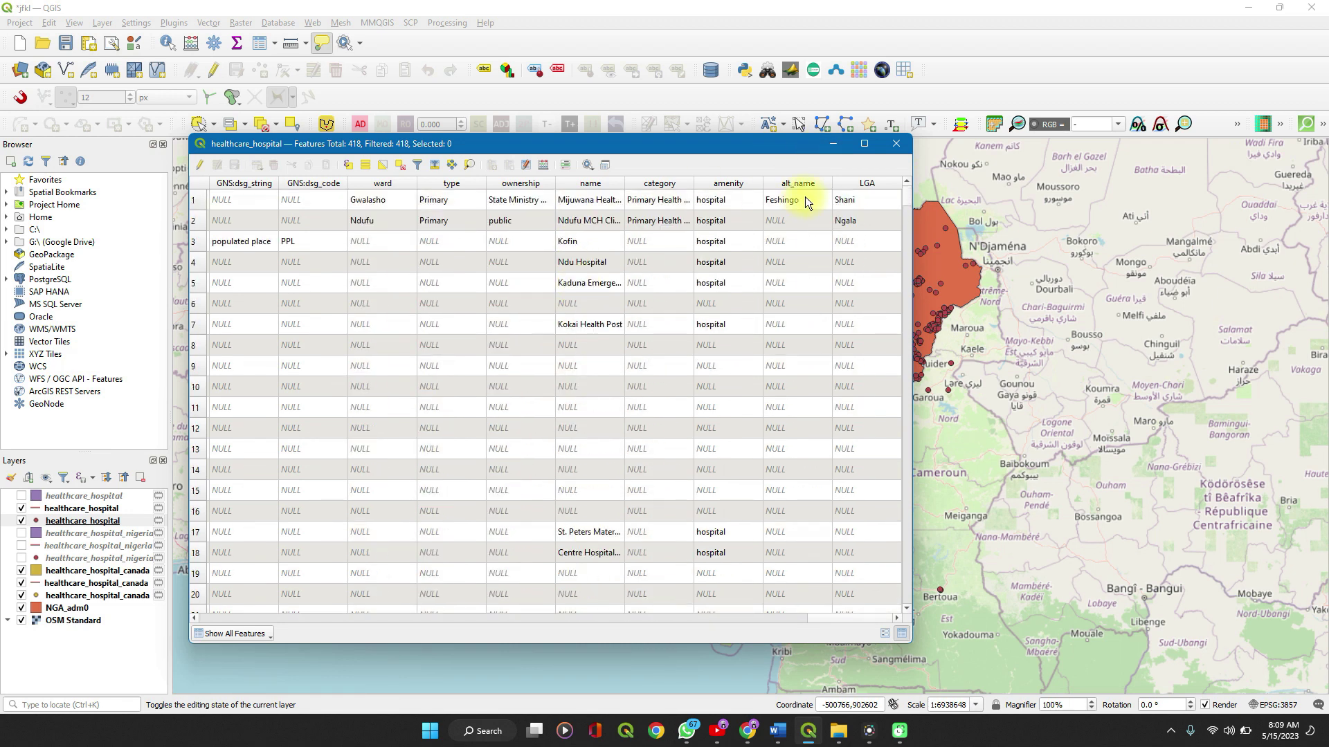
click(891, 140)
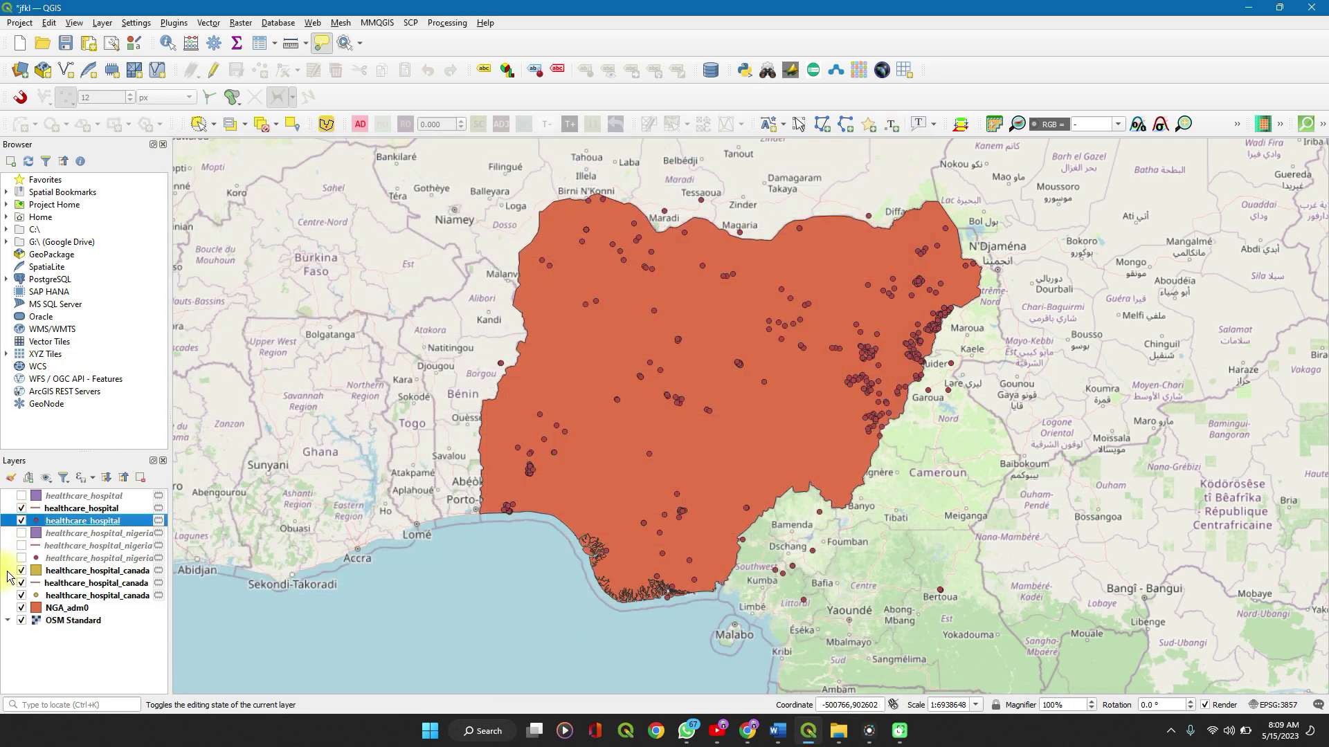
Switch the healthcare_hospital layer's symbology from Single Symbol to Categorized.
click(77, 524)
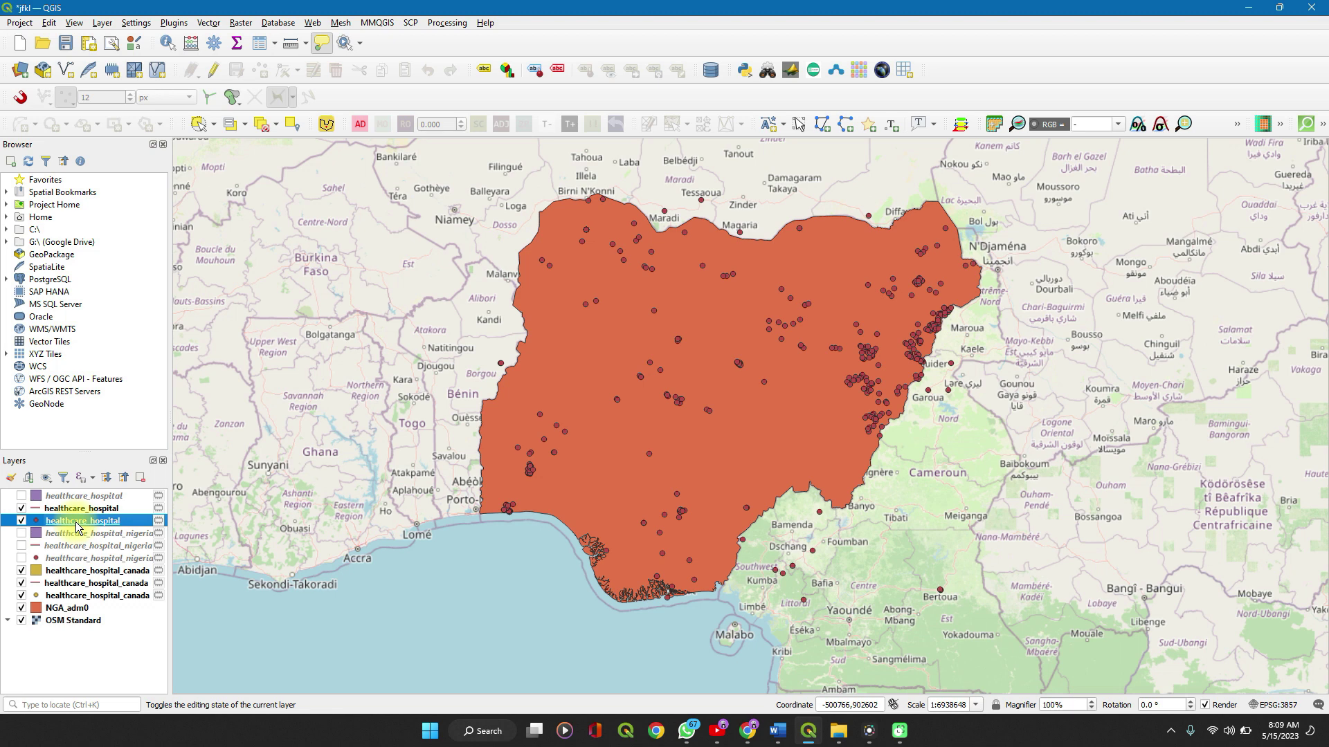
double_click(79, 520)
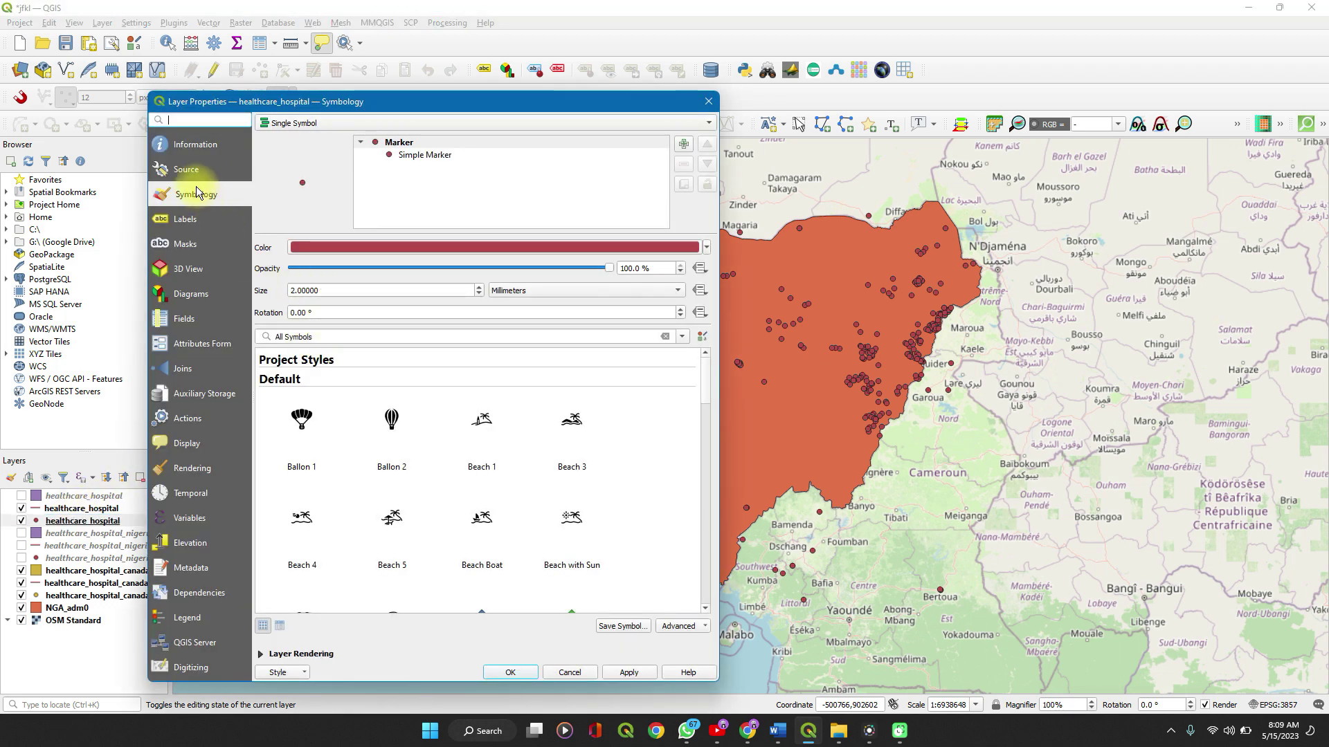
click(313, 123)
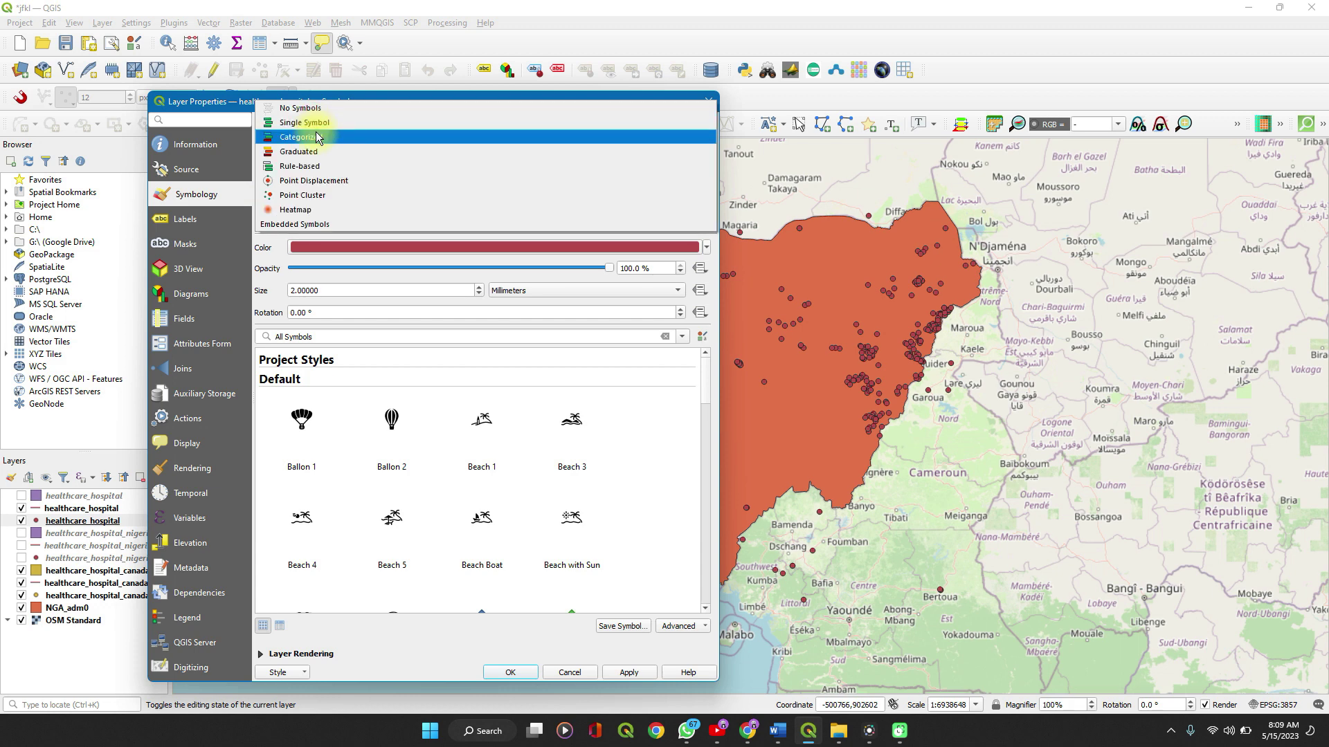
click(316, 136)
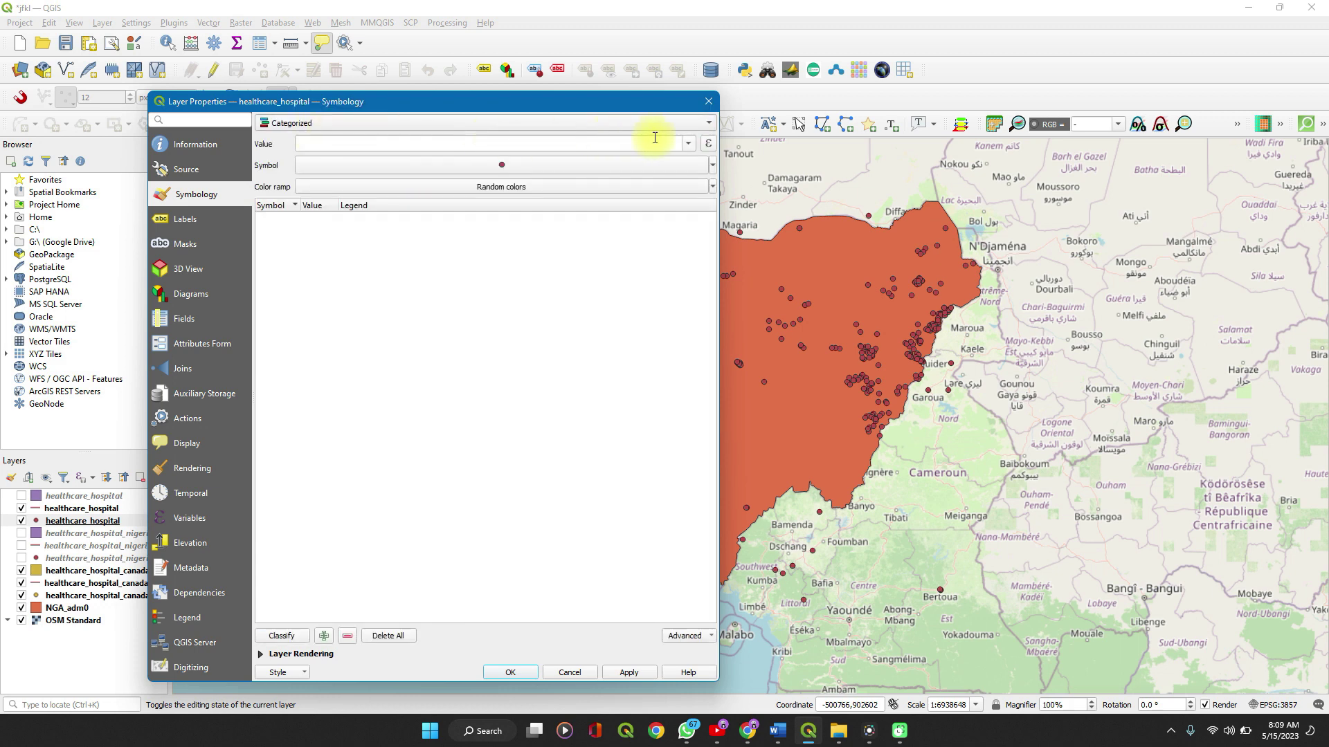
Choose the 'category' field as the value and classify into one class per category.
click(692, 145)
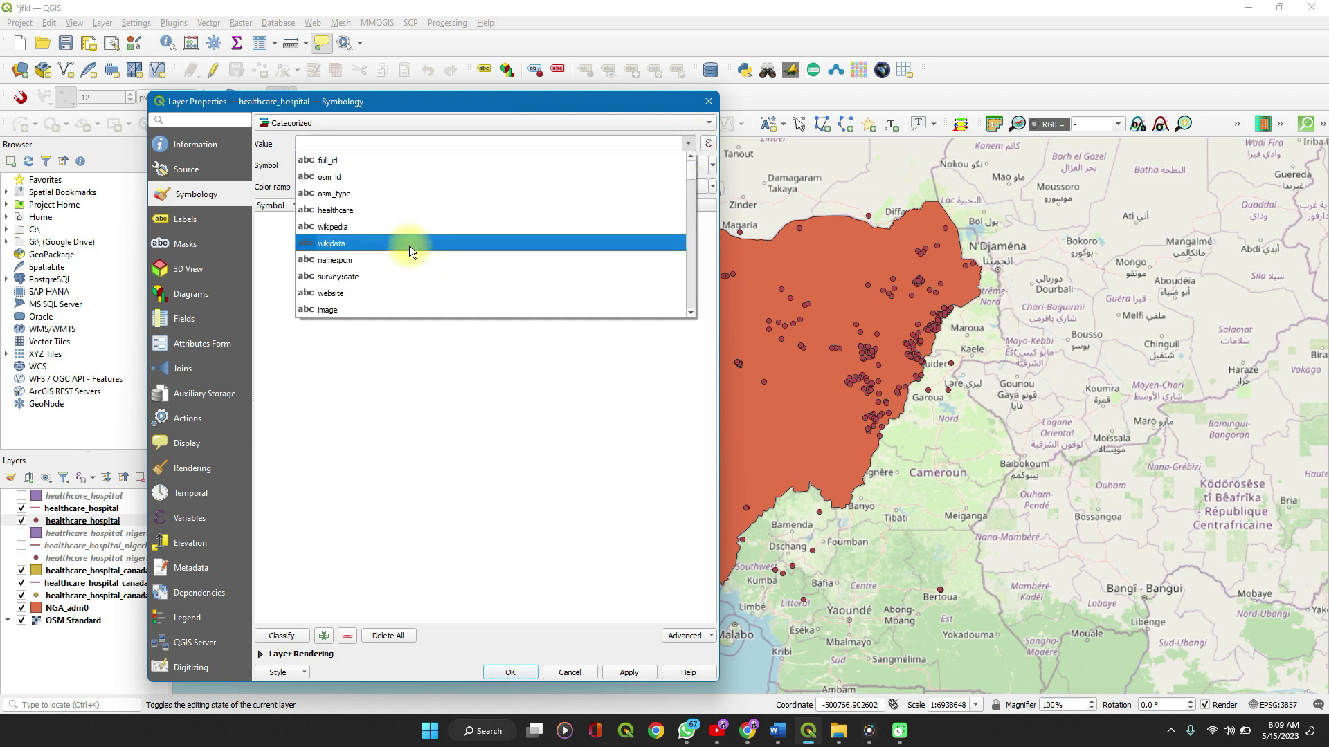
scroll(409, 246, down, 4)
scroll(409, 246, down, 6)
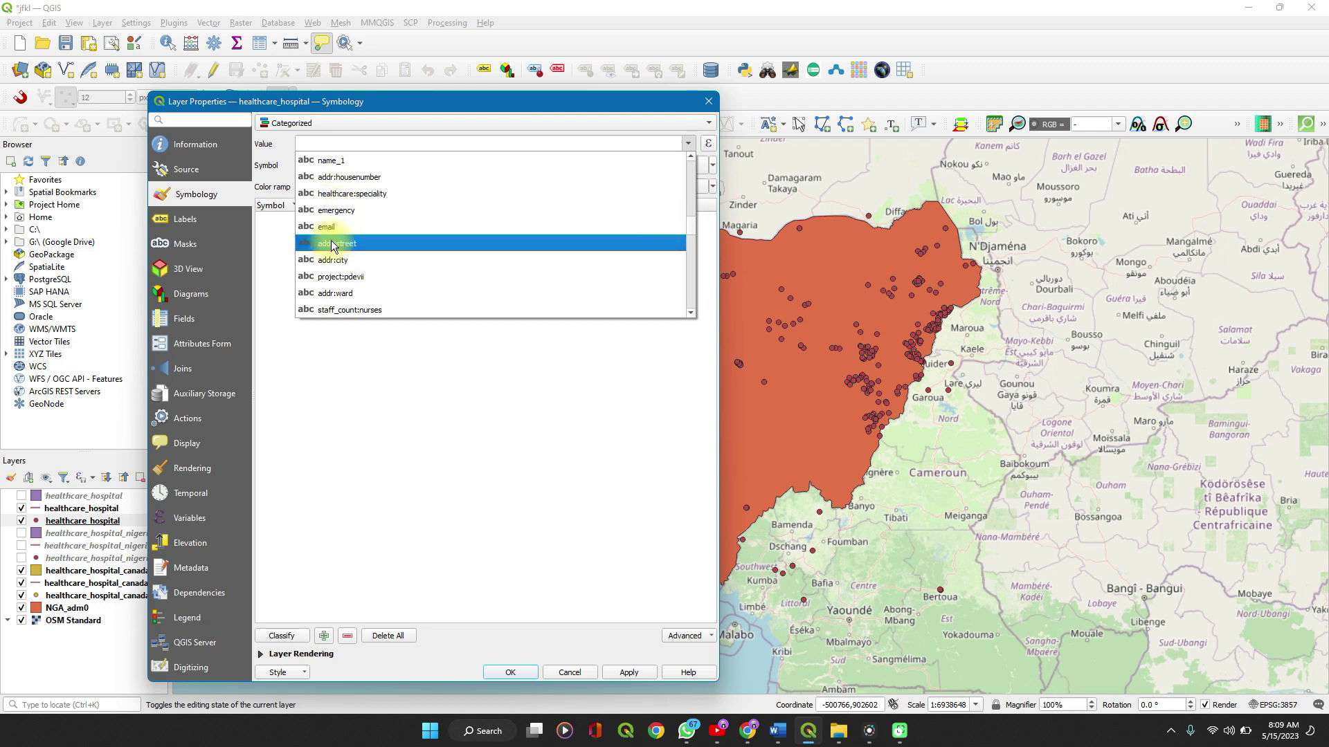
scroll(337, 280, down, 2)
scroll(337, 284, down, 1)
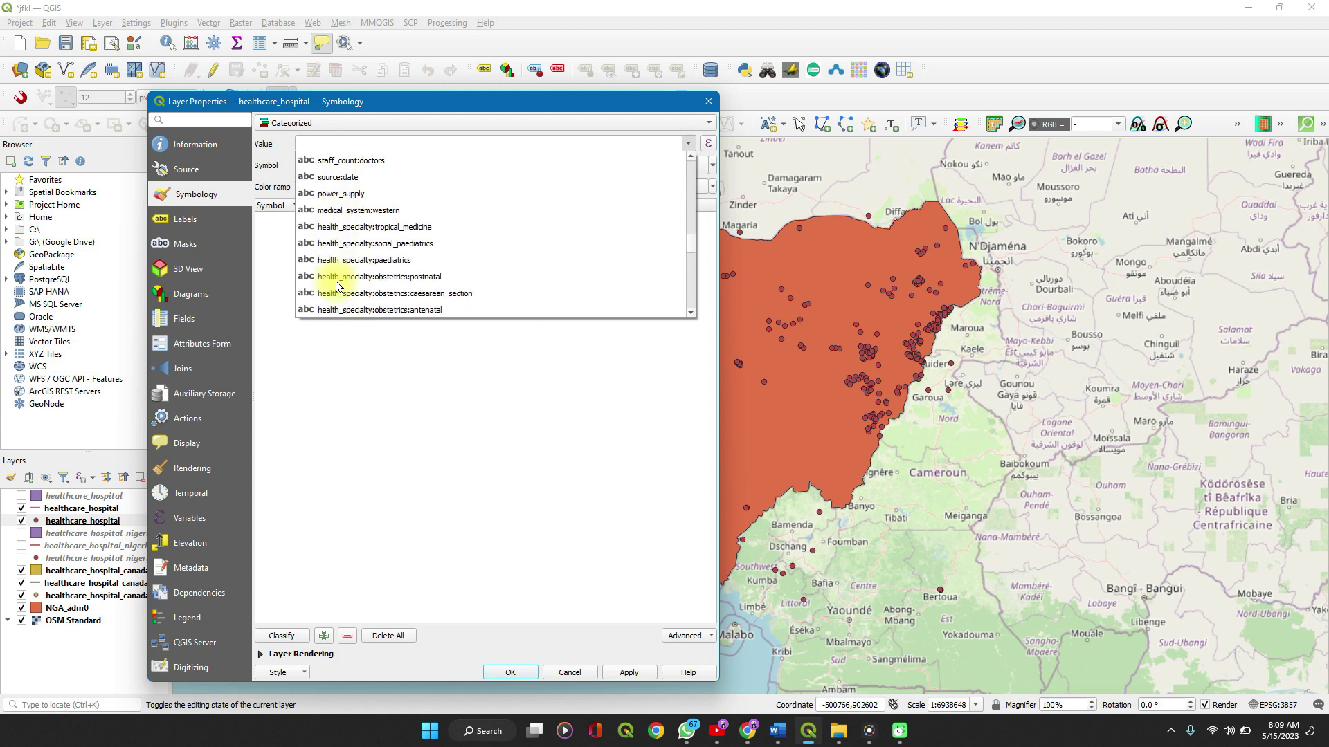
scroll(337, 285, down, 5)
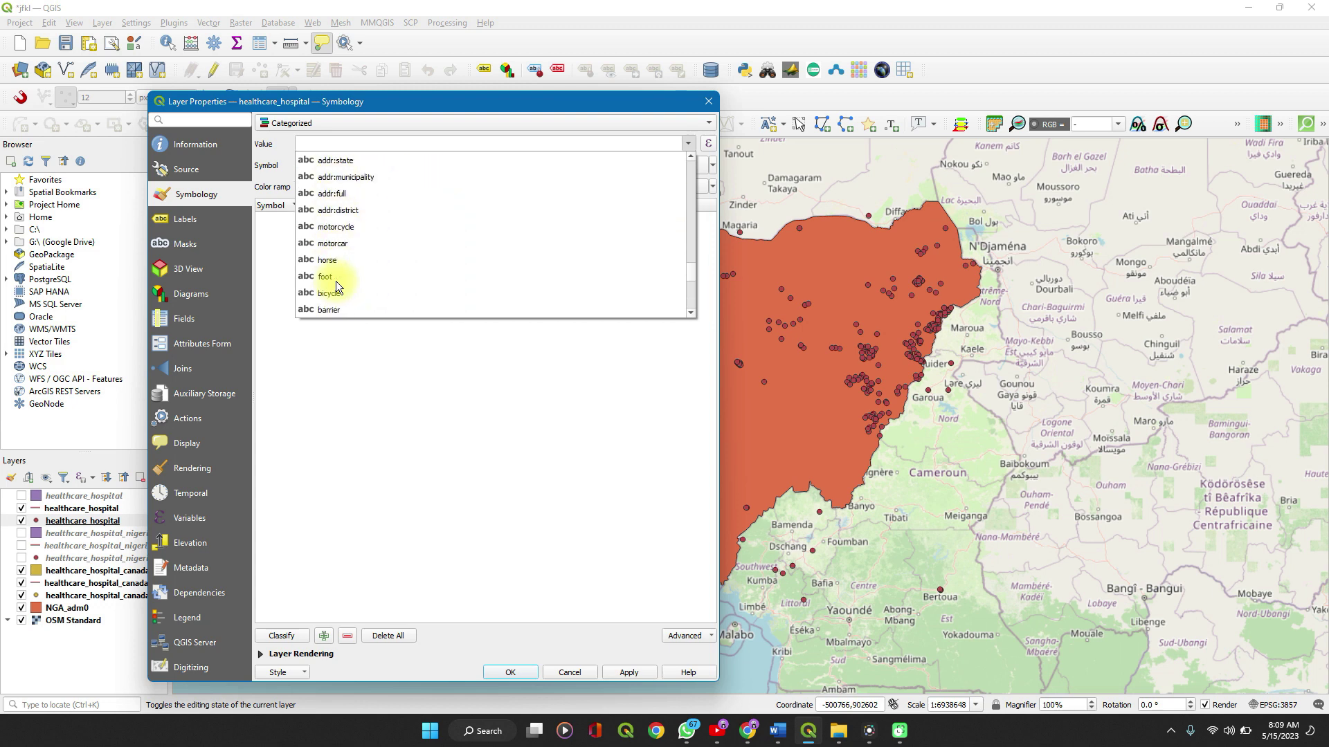
scroll(335, 284, down, 3)
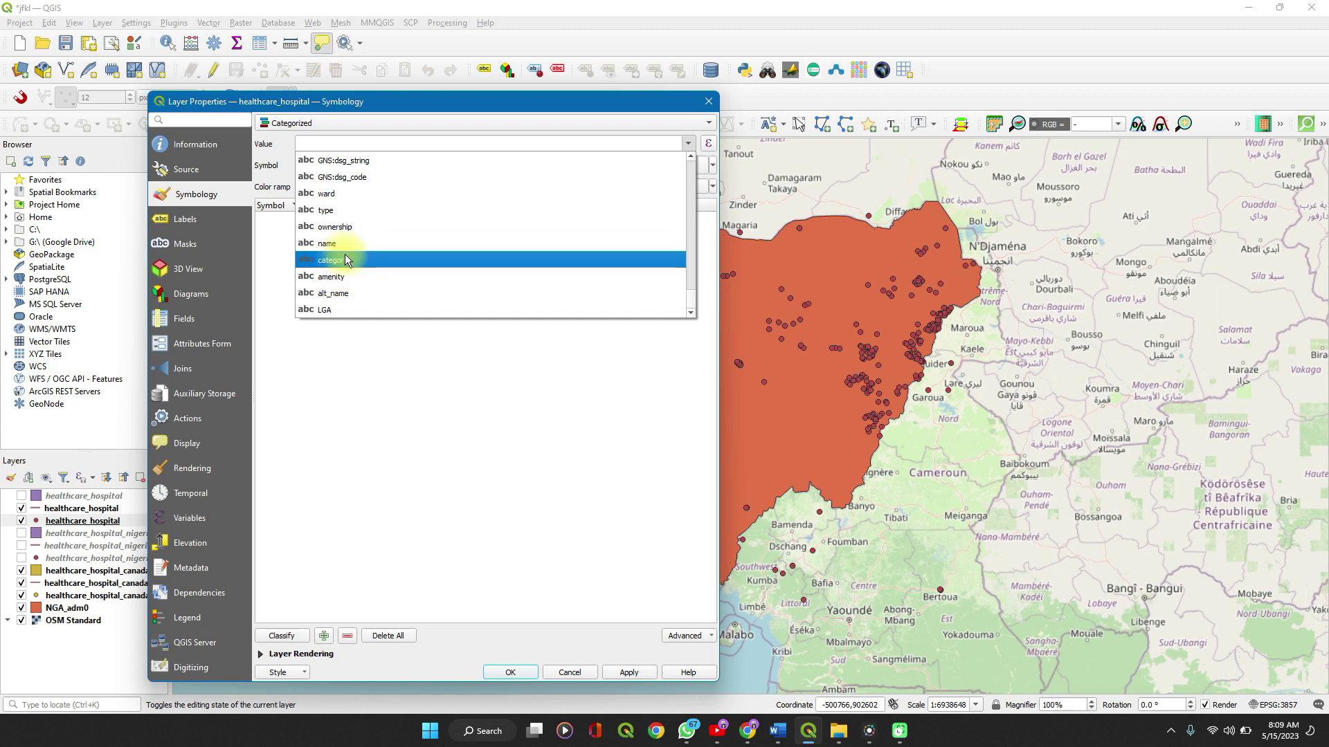
click(345, 259)
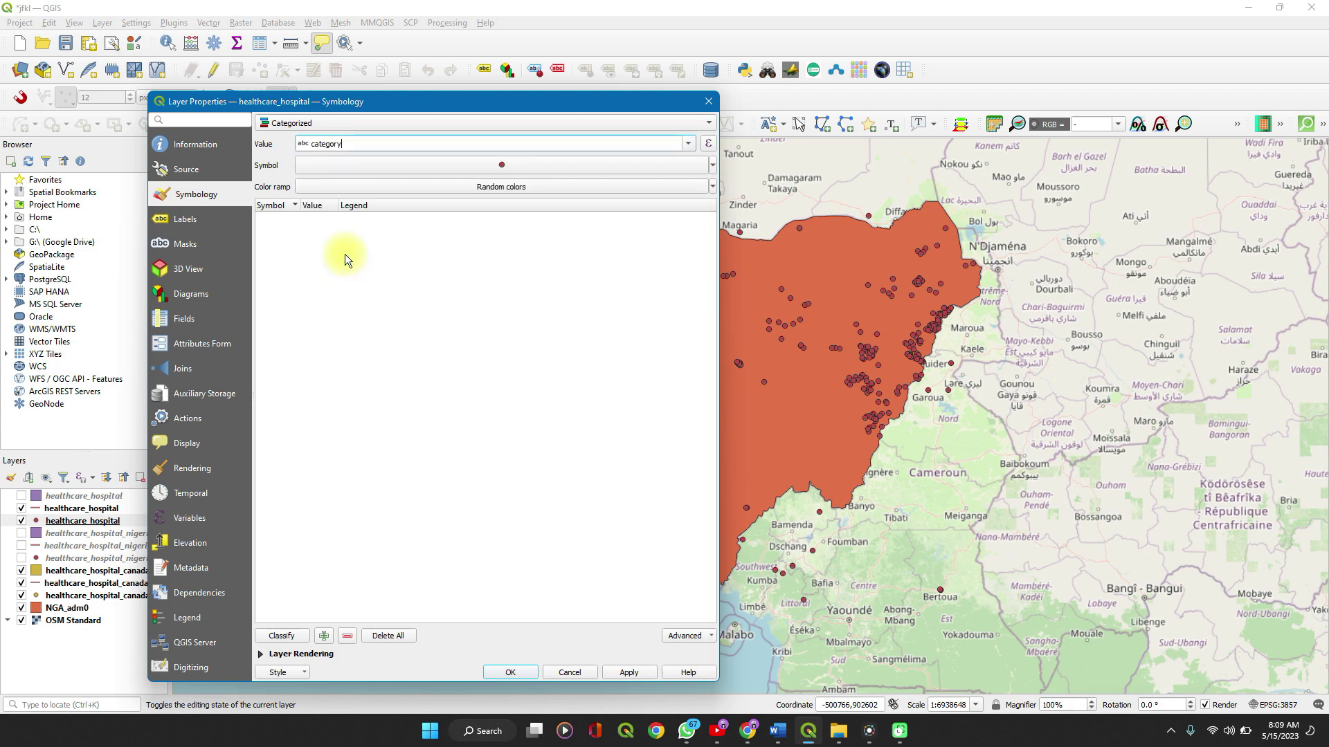
click(273, 638)
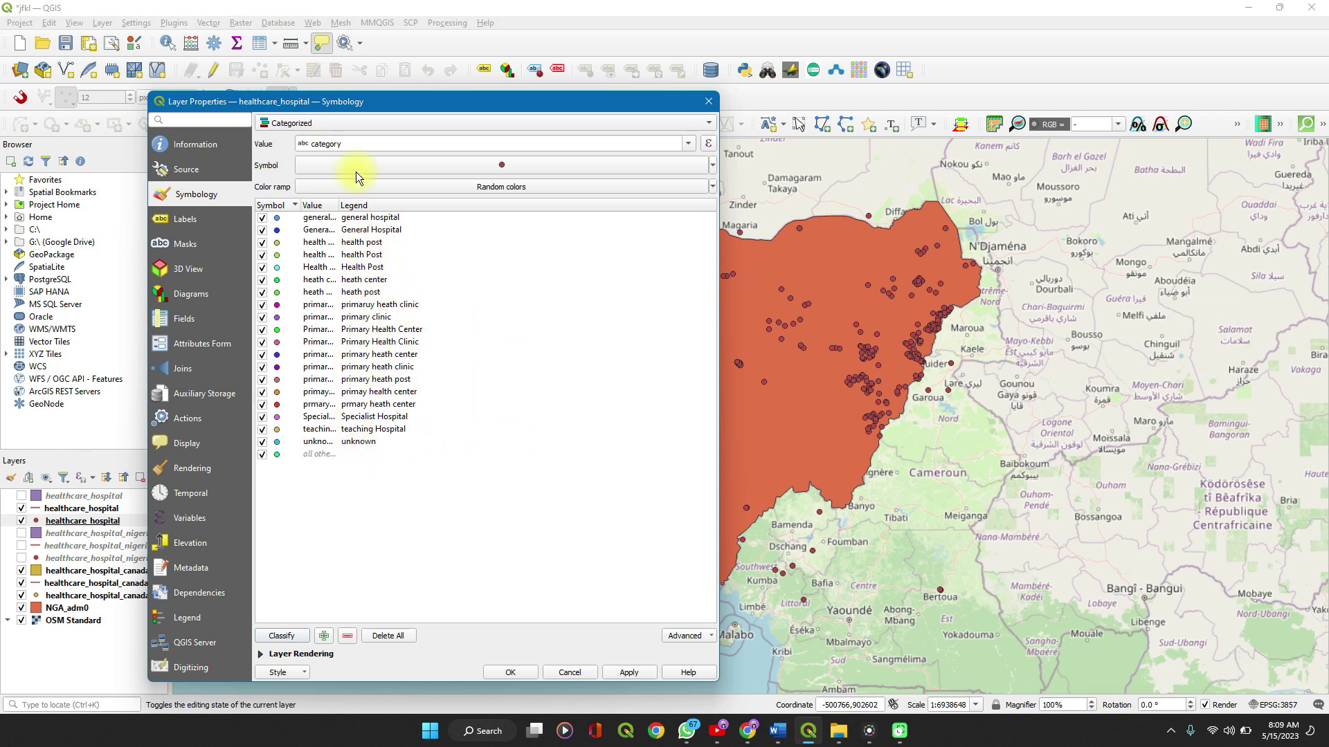
Inspect the general hospital class symbol without changes, then move to the Labels page.
double_click(280, 220)
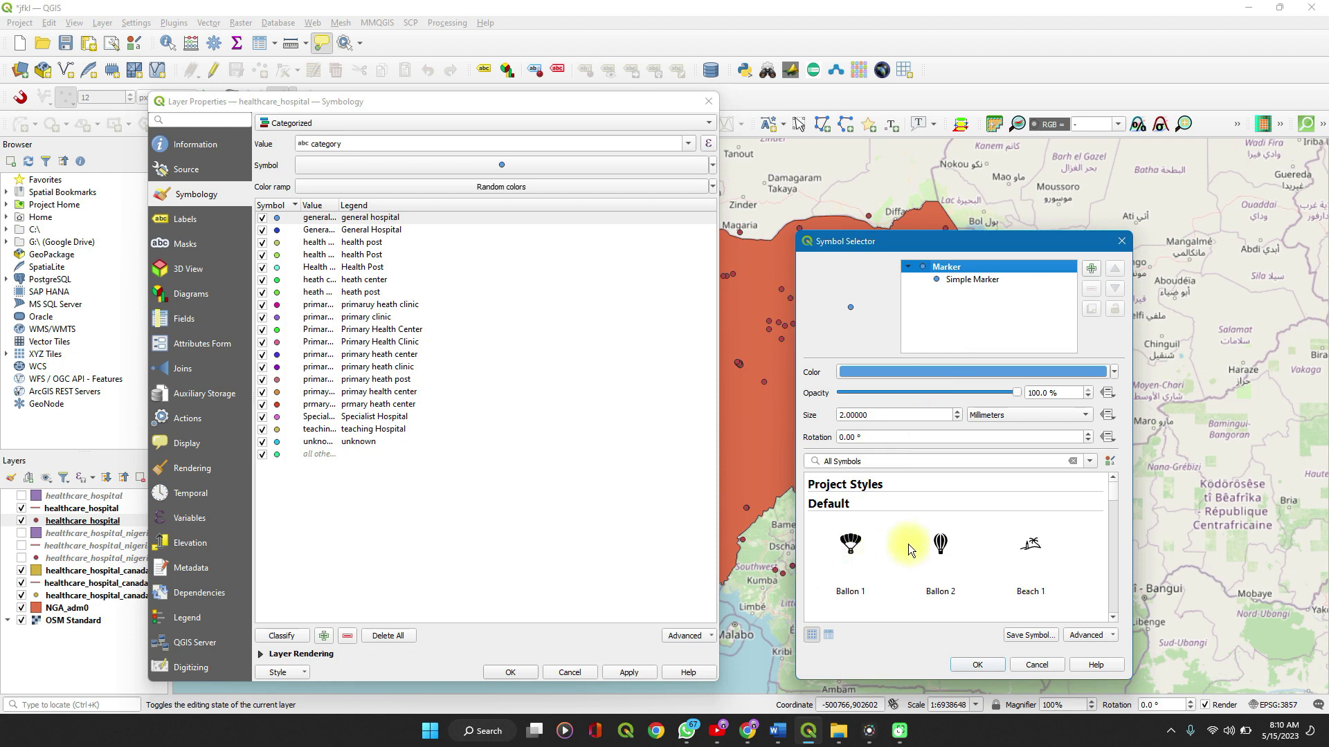
click(1123, 241)
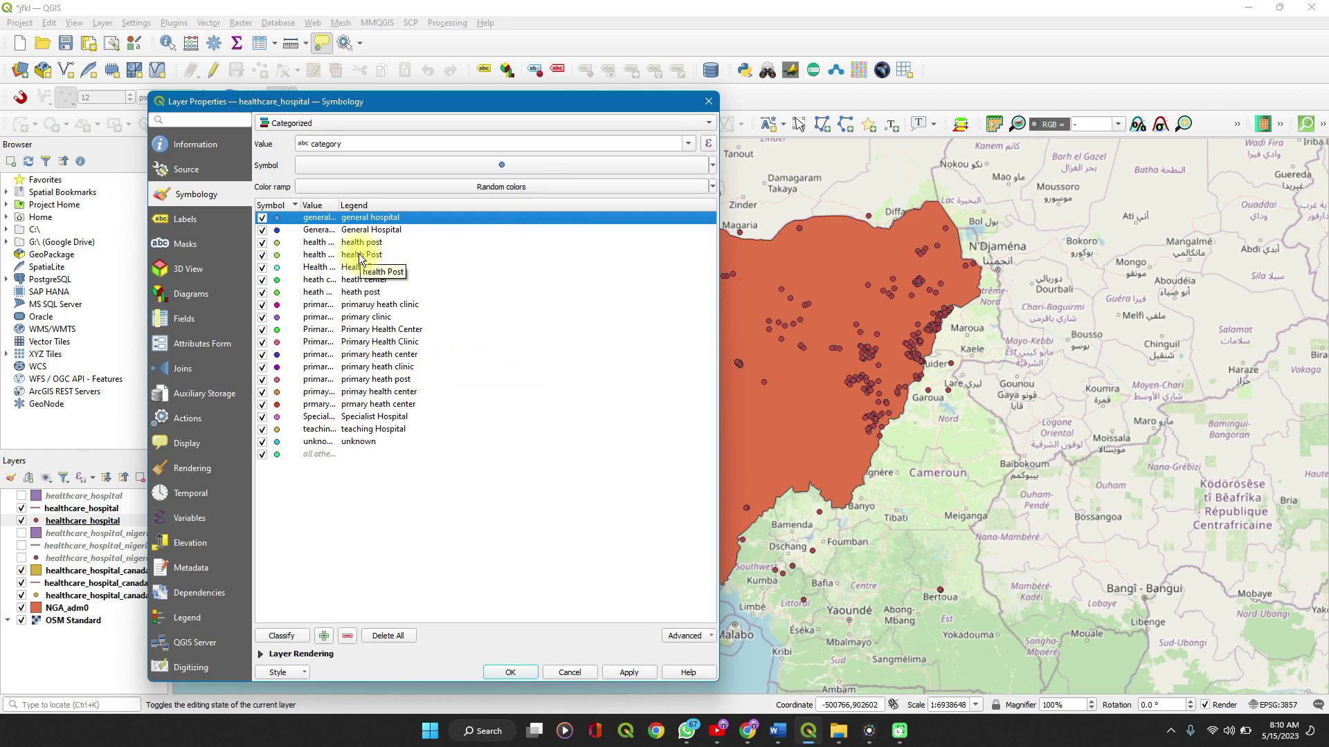
click(196, 218)
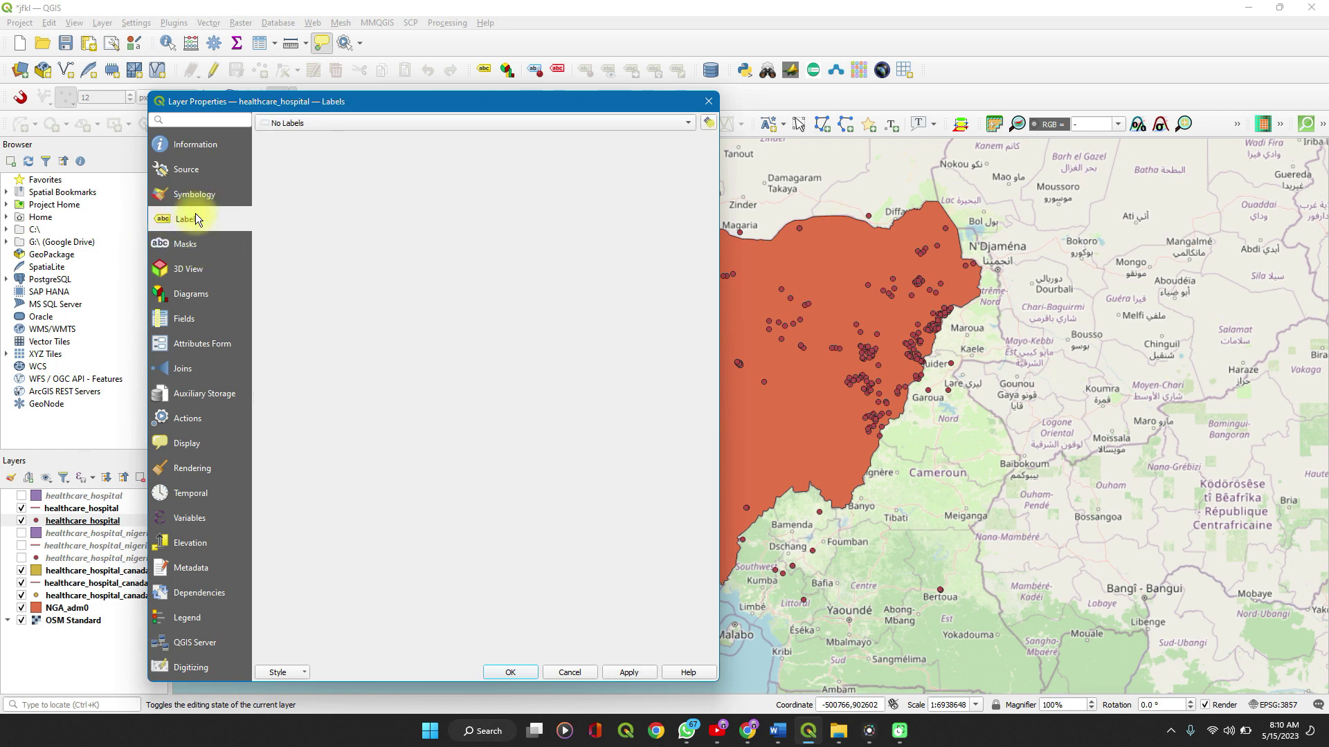
Turn on Single Labels using the 'name' field and apply the layer settings.
click(425, 118)
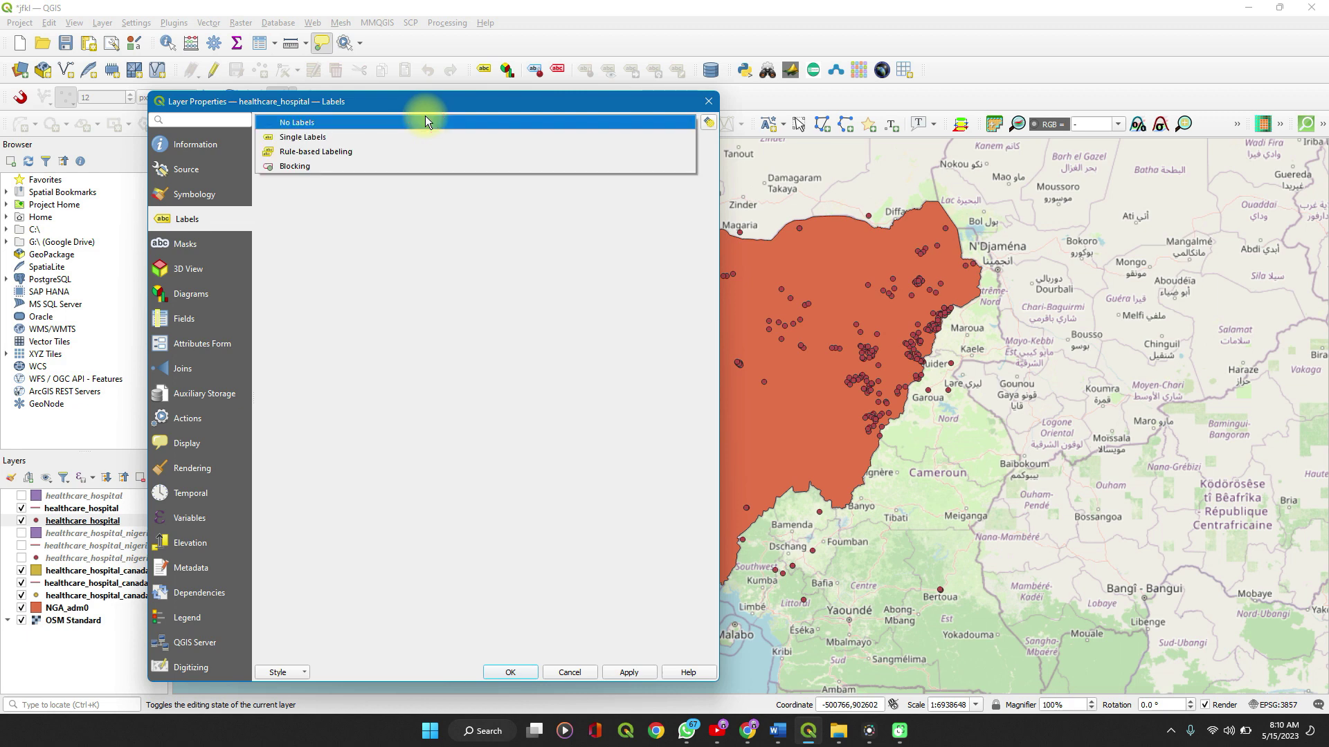
key(Escape)
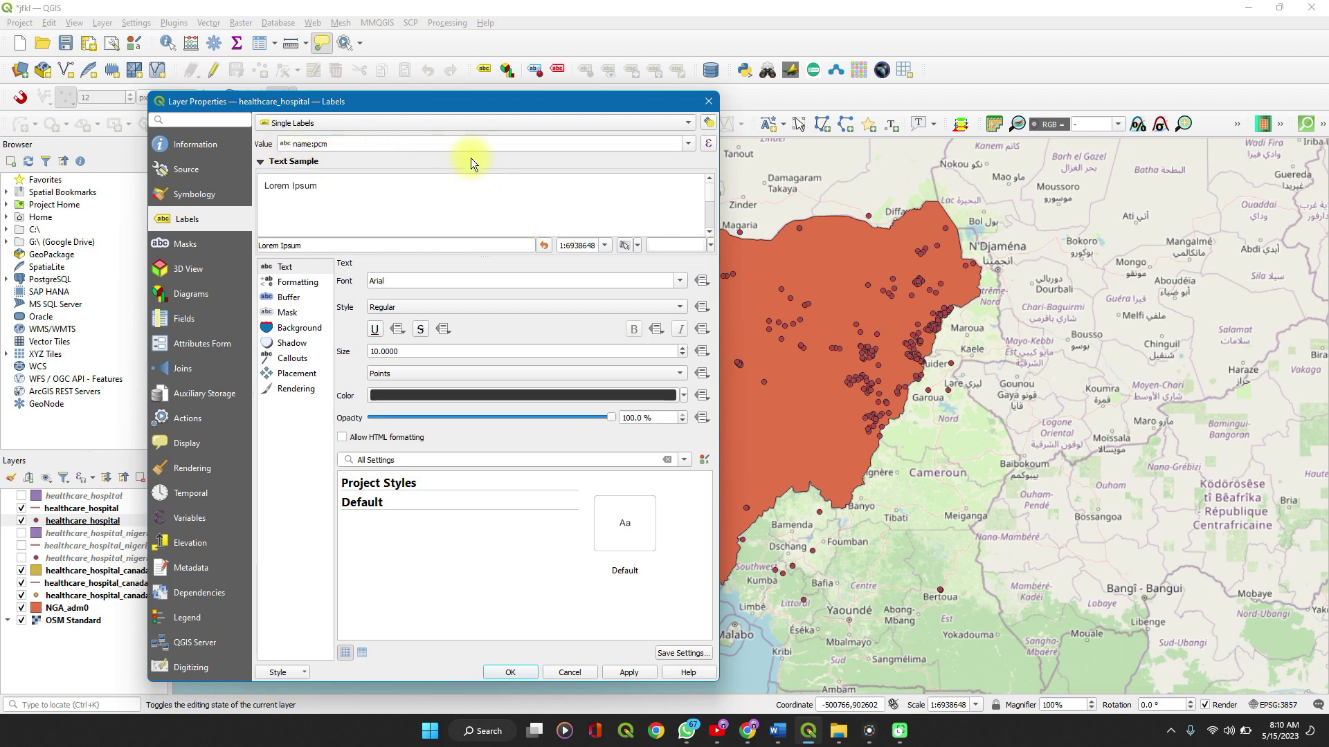
click(689, 144)
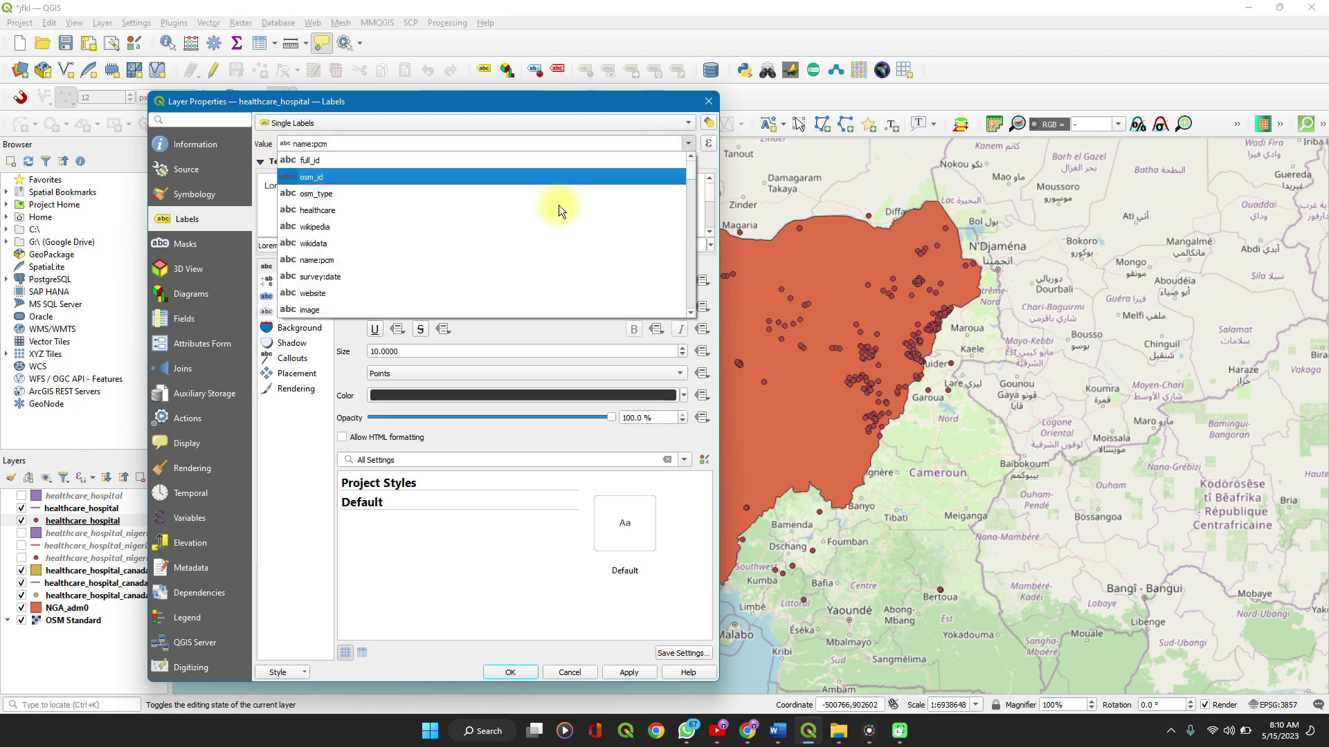
scroll(440, 276, up, 10)
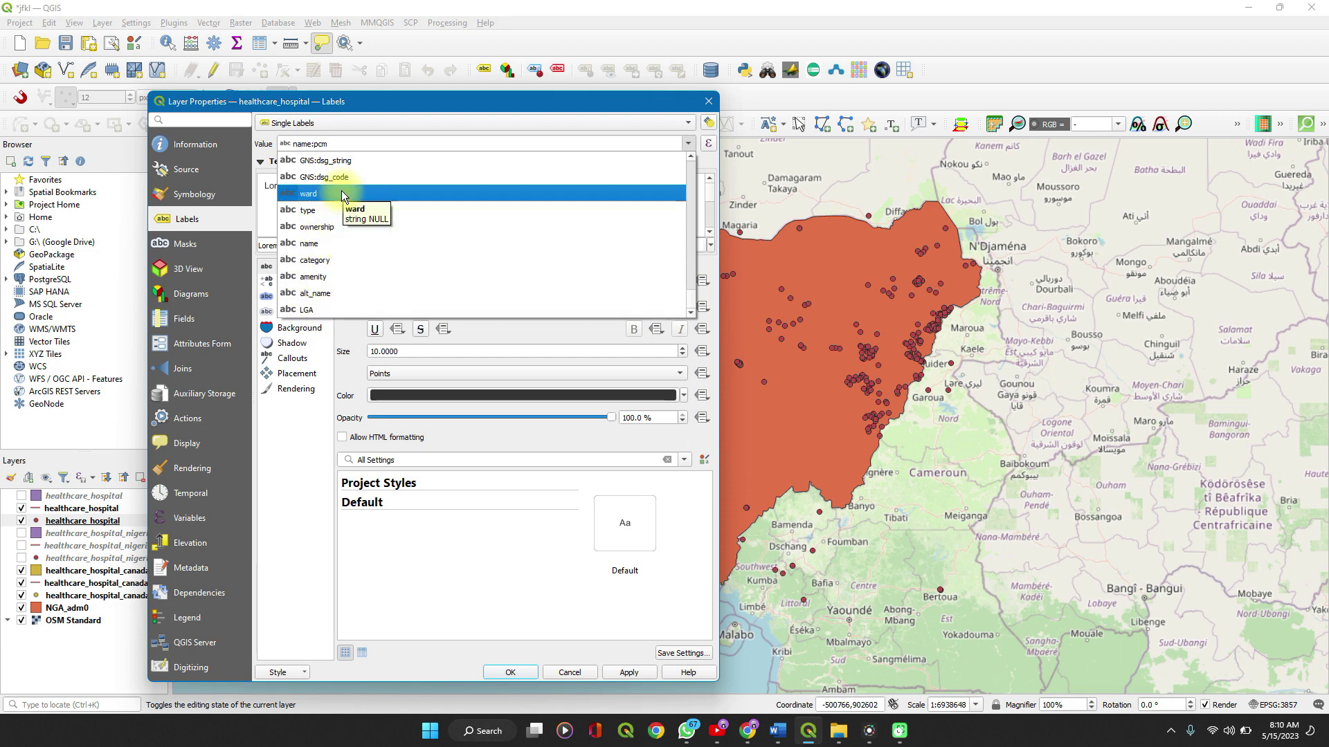
click(317, 243)
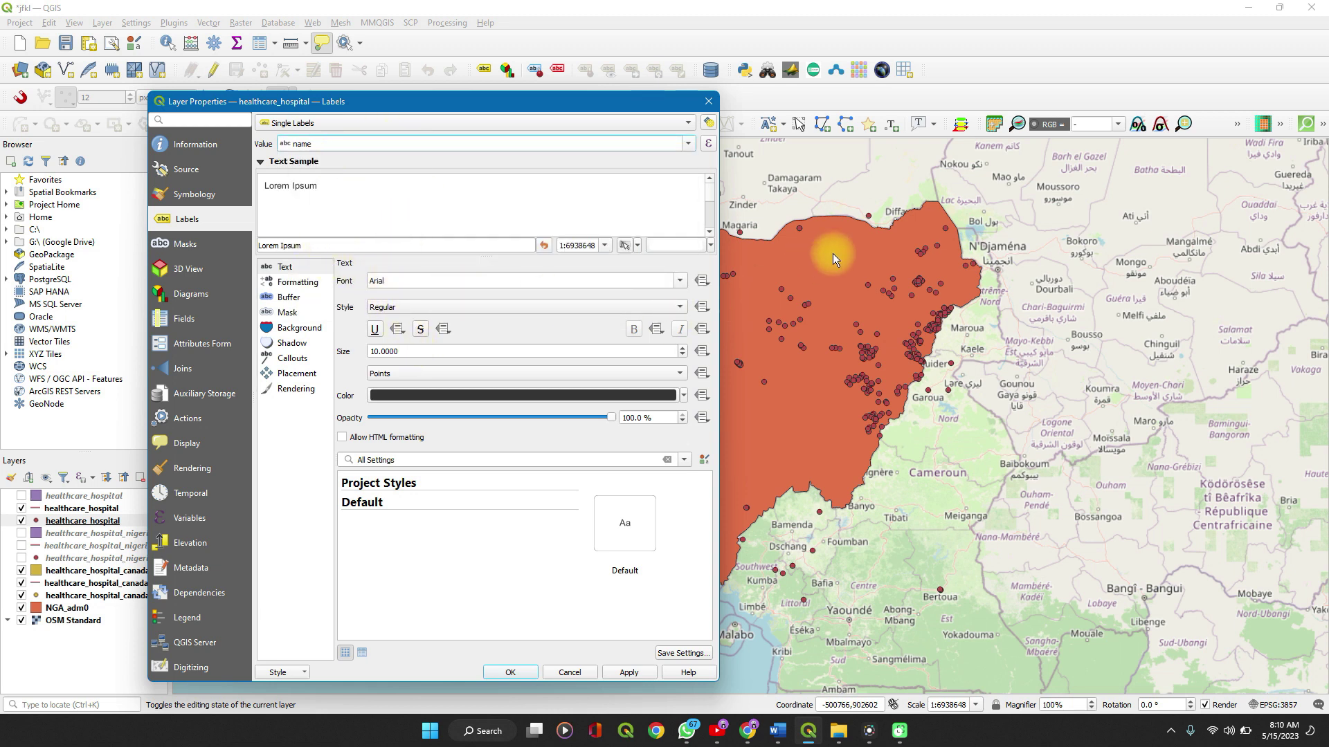
click(286, 269)
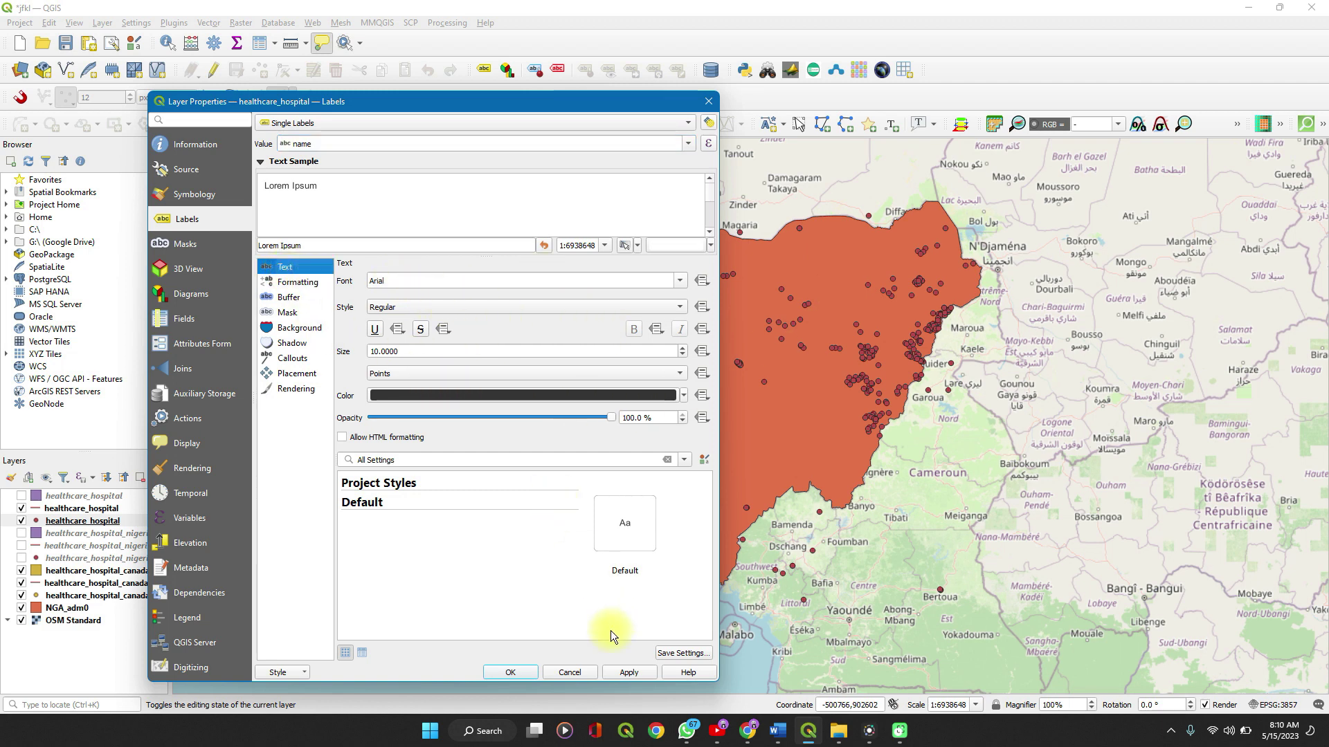
click(632, 672)
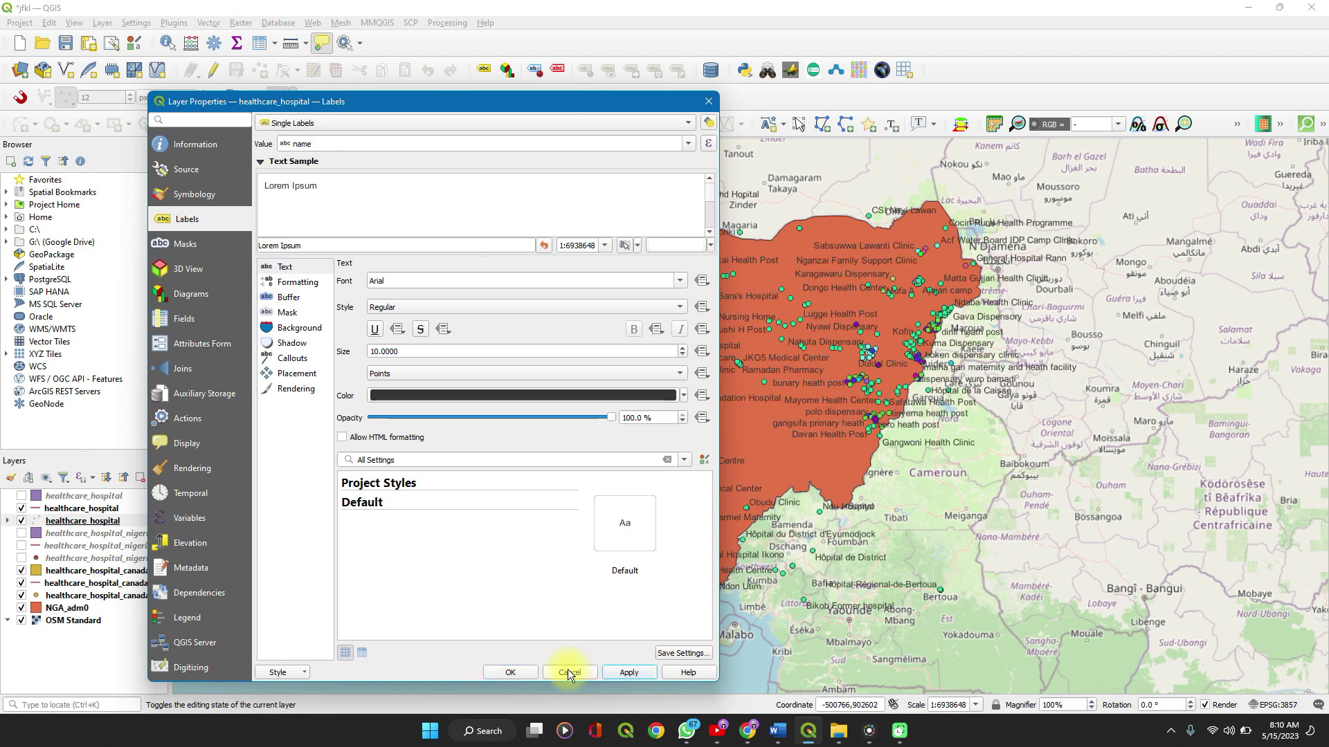
click(523, 671)
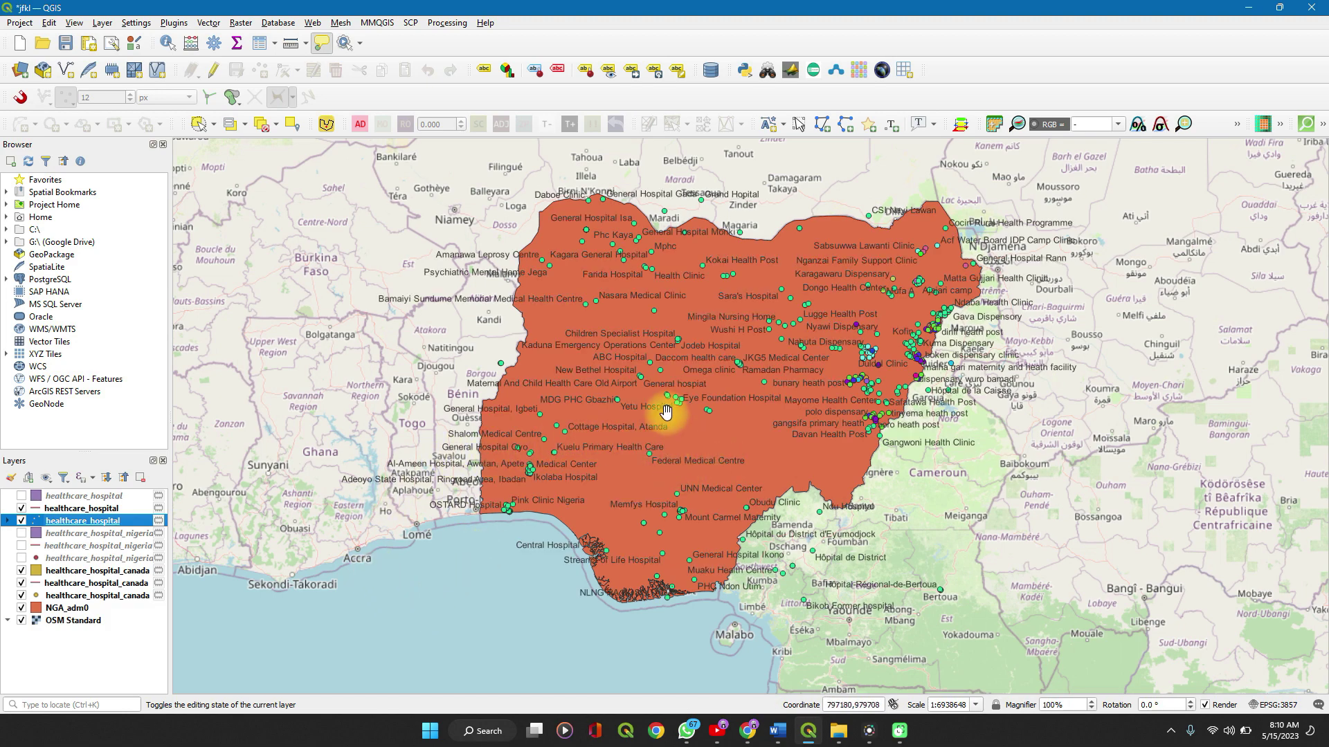
Zoom in and back out on the map to check the hospital name labels.
scroll(772, 347, up, 2)
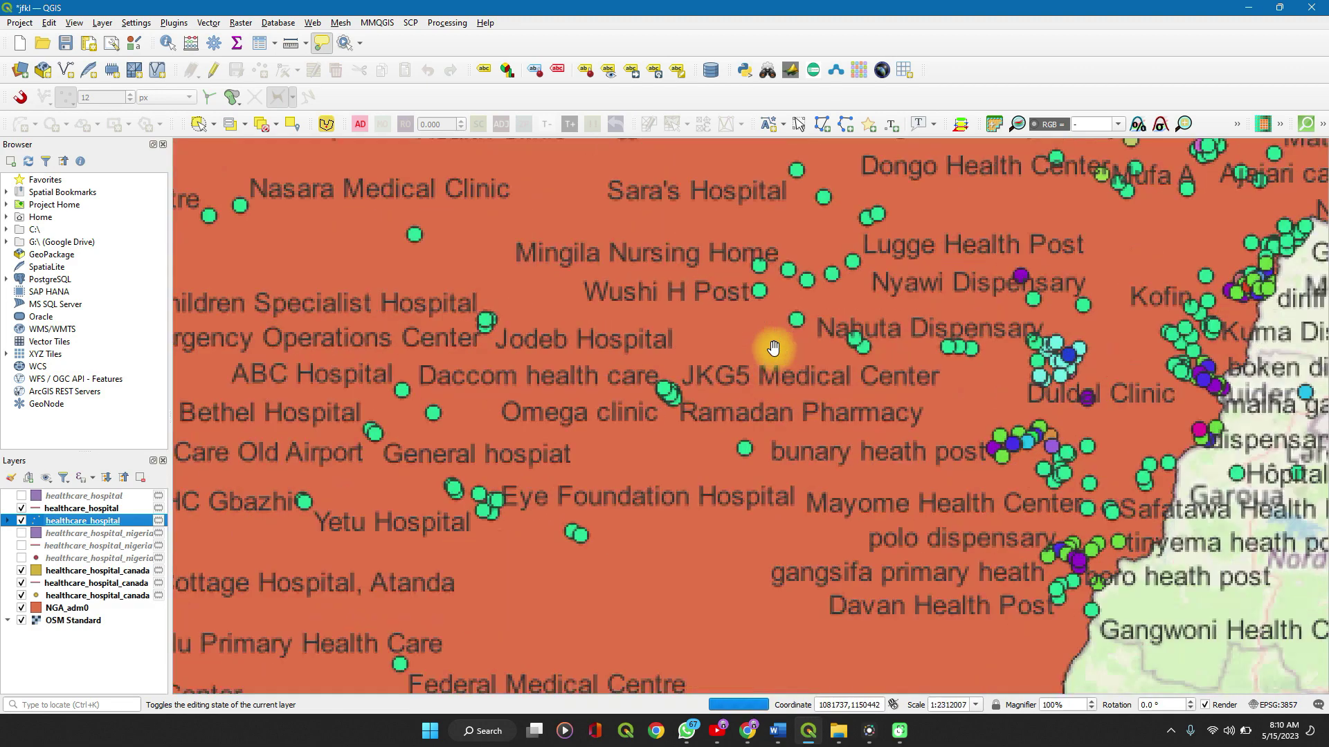
scroll(773, 347, down, 2)
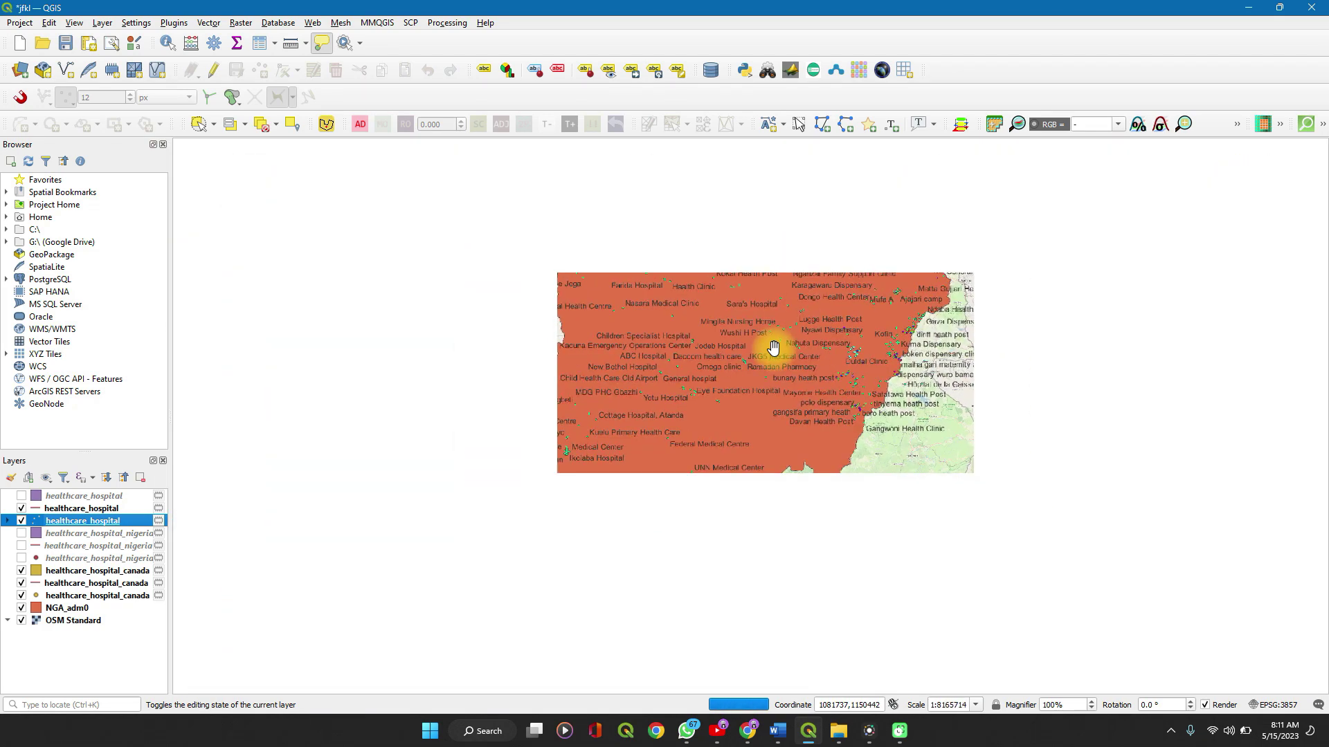